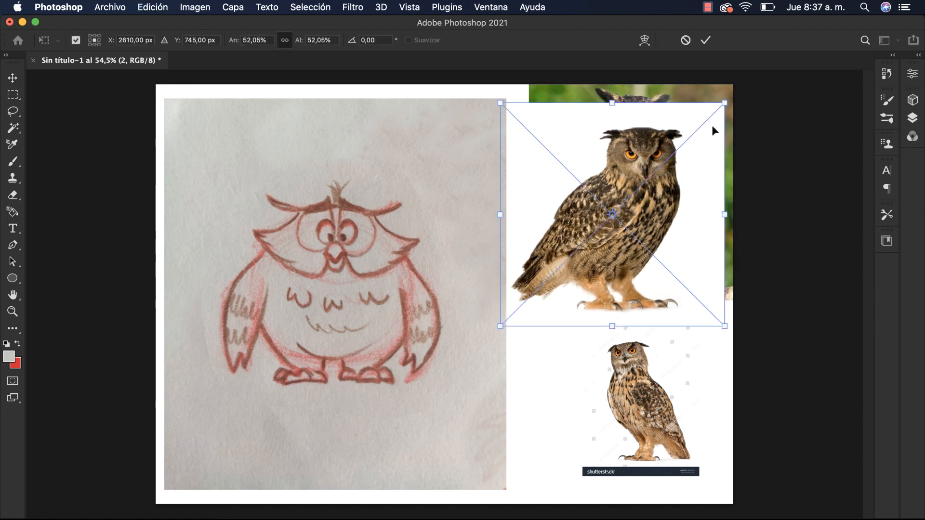
Scale down the crouching owl photo, place it beside the lower owl photo, and shift the lower photo toward the page corner.
{"action": "left_click_drag", "start_coordinate": [724, 102], "coordinate": [586, 234]}
{"action": "left_click_drag", "start_coordinate": [564, 277], "coordinate": [578, 362]}
{"action": "key", "text": "Return"}
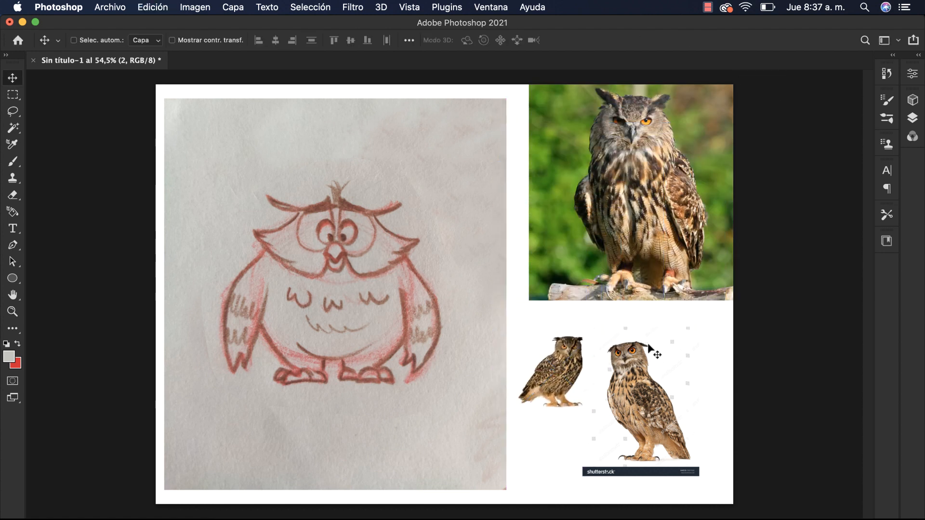
{"action": "left_click_drag", "start_coordinate": [652, 355], "coordinate": [677, 366]}
Scale down the green-background owl photo and place it in the upper-right area of the page.
{"action": "left_click", "coordinate": [641, 248]}
{"action": "key", "text": "super+t"}
{"action": "left_click_drag", "start_coordinate": [529, 300], "coordinate": [594, 233]}
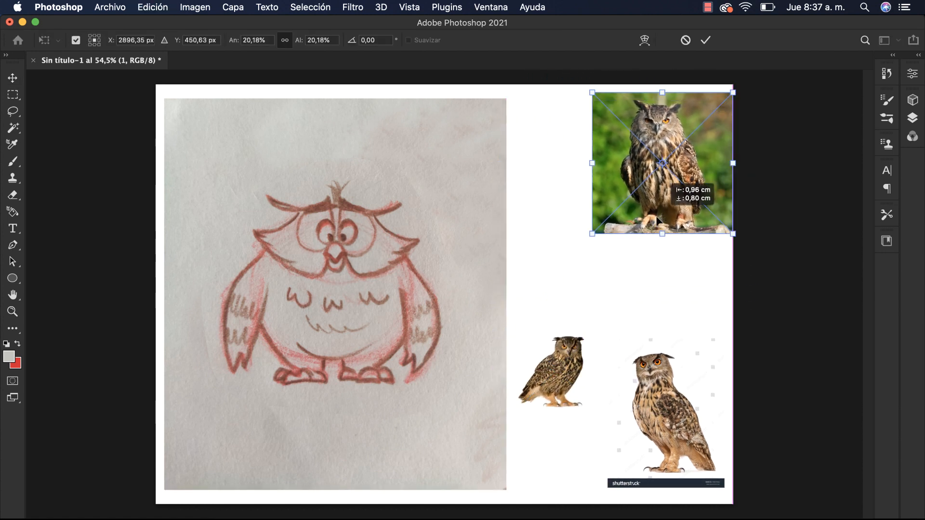
{"action": "left_click_drag", "start_coordinate": [665, 202], "coordinate": [649, 219]}
{"action": "key", "text": "Return"}
Shift the owl sketch closer to the reference photos and place the small owl photo directly beneath the green-background one.
{"action": "left_click_drag", "start_coordinate": [481, 255], "coordinate": [509, 248]}
{"action": "mouse_move", "coordinate": [584, 353]}
{"action": "left_mouse_down"}
{"action": "mouse_move", "coordinate": [607, 310]}
{"action": "mouse_move", "coordinate": [634, 298]}
{"action": "mouse_move", "coordinate": [633, 267]}
{"action": "left_mouse_up"}
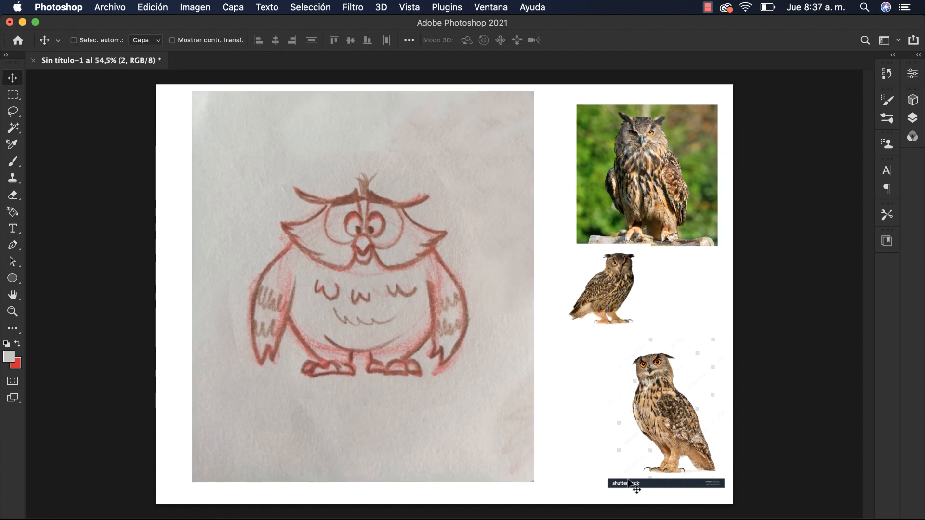
{"action": "right_click", "coordinate": [540, 509]}
{"action": "left_click", "coordinate": [787, 312]}
{"action": "left_click_drag", "start_coordinate": [425, 256], "coordinate": [471, 264]}
Set the Buho sketch layer's opacity to 30%.
{"action": "left_click", "coordinate": [912, 118]}
{"action": "left_click", "coordinate": [790, 204]}
{"action": "left_click", "coordinate": [772, 176]}
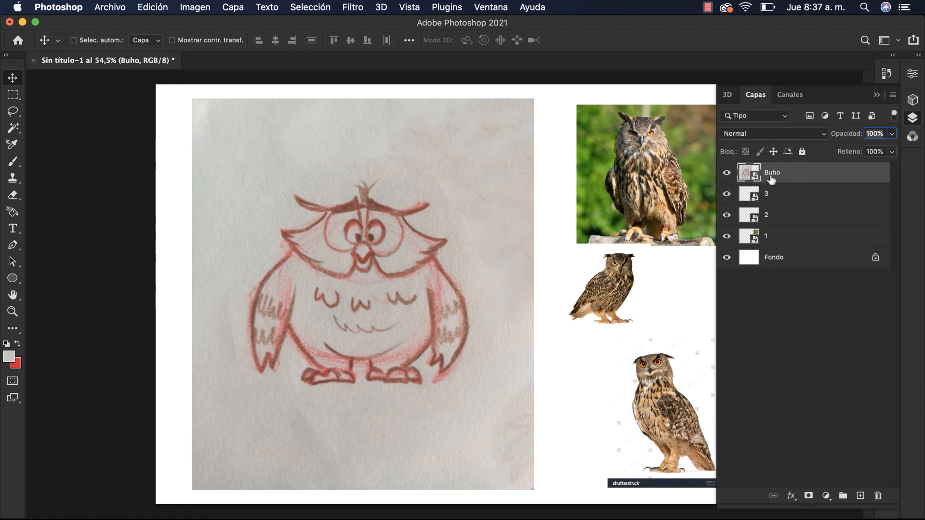
{"action": "left_click", "coordinate": [876, 135]}
{"action": "type", "text": "30"}
{"action": "key", "text": "Return"}
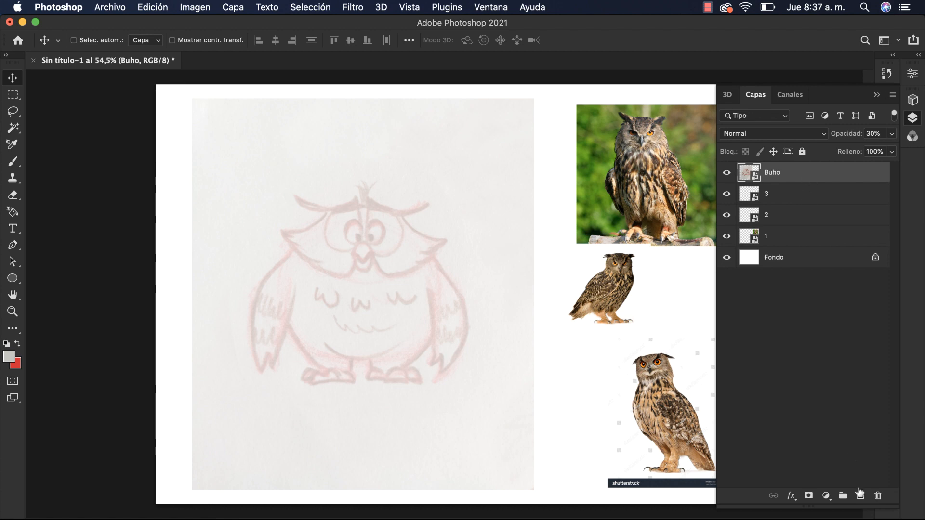
Add a new empty layer above the Buho sketch and switch to the Pen tool for tracing.
{"action": "left_click", "coordinate": [861, 496]}
{"action": "key", "text": "z"}
{"action": "left_click_drag", "start_coordinate": [351, 248], "coordinate": [374, 284]}
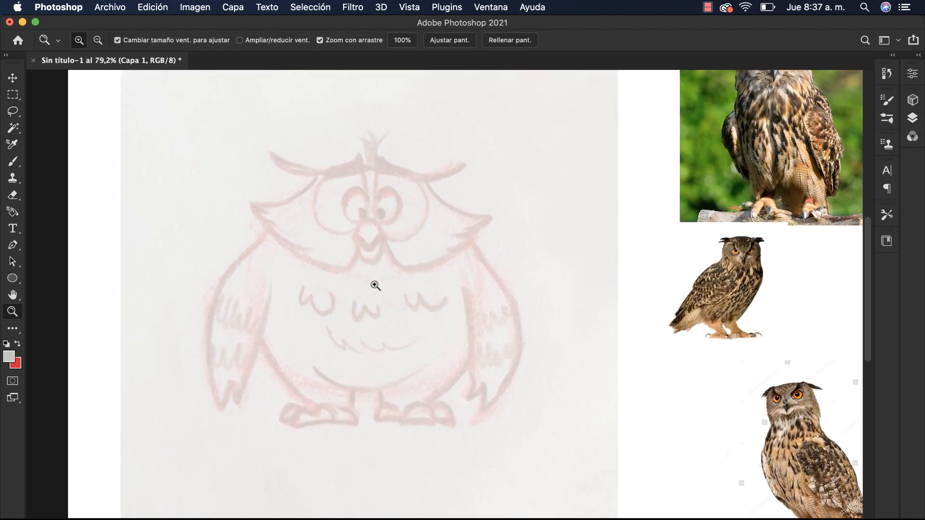
{"action": "key", "text": "p"}
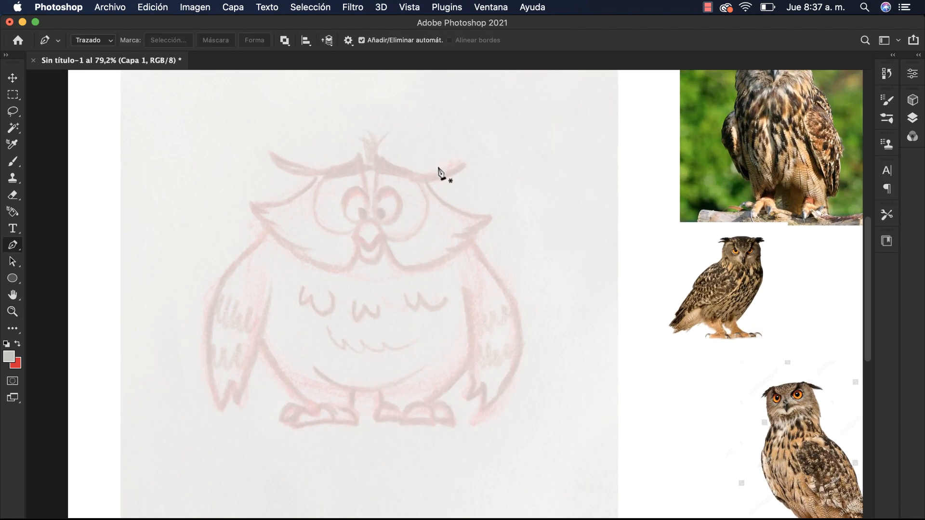
{"action": "right_click", "coordinate": [14, 246]}
{"action": "left_click", "coordinate": [145, 248]}
Trace the left half of the owl's face as a closed path with pointed feather notches along its outer edge.
{"action": "left_click_drag", "start_coordinate": [253, 205], "coordinate": [199, 205]}
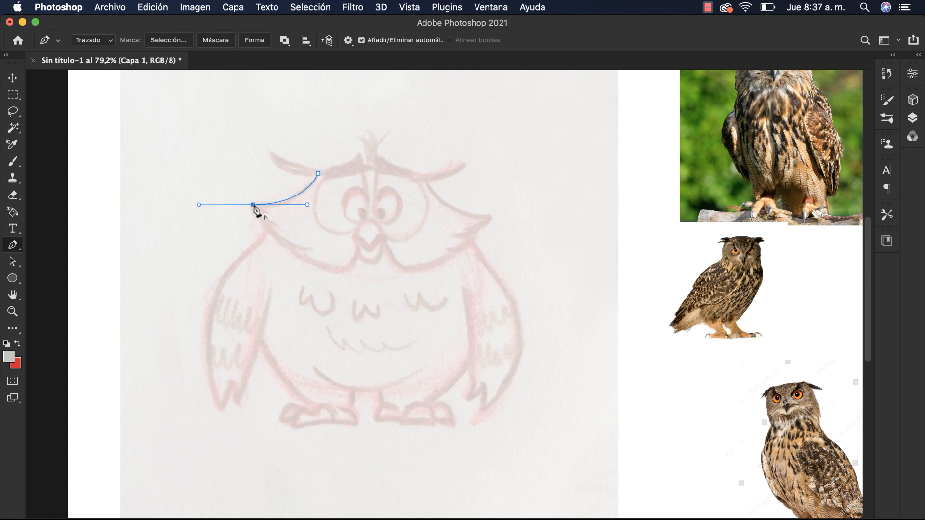
{"action": "left_click_drag", "start_coordinate": [257, 218], "coordinate": [262, 224]}
{"action": "left_click_drag", "start_coordinate": [307, 242], "coordinate": [307, 243]}
{"action": "left_click", "coordinate": [286, 236], "text": "alt"}
{"action": "left_click", "coordinate": [277, 238]}
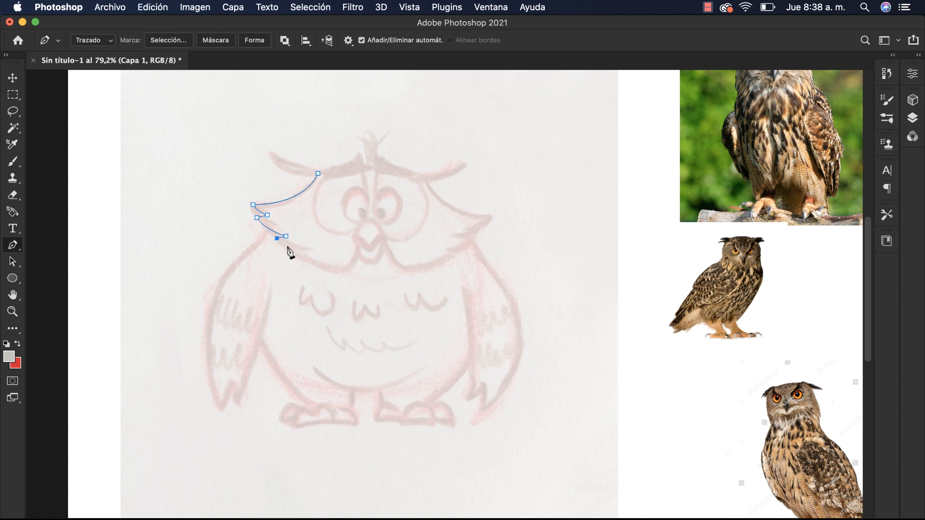
{"action": "left_click_drag", "start_coordinate": [348, 267], "coordinate": [365, 221]}
{"action": "left_click", "coordinate": [348, 266], "text": "alt"}
{"action": "mouse_move", "coordinate": [362, 168]}
{"action": "left_mouse_down"}
{"action": "mouse_move", "coordinate": [357, 152]}
{"action": "mouse_move", "coordinate": [362, 161]}
{"action": "left_mouse_up"}
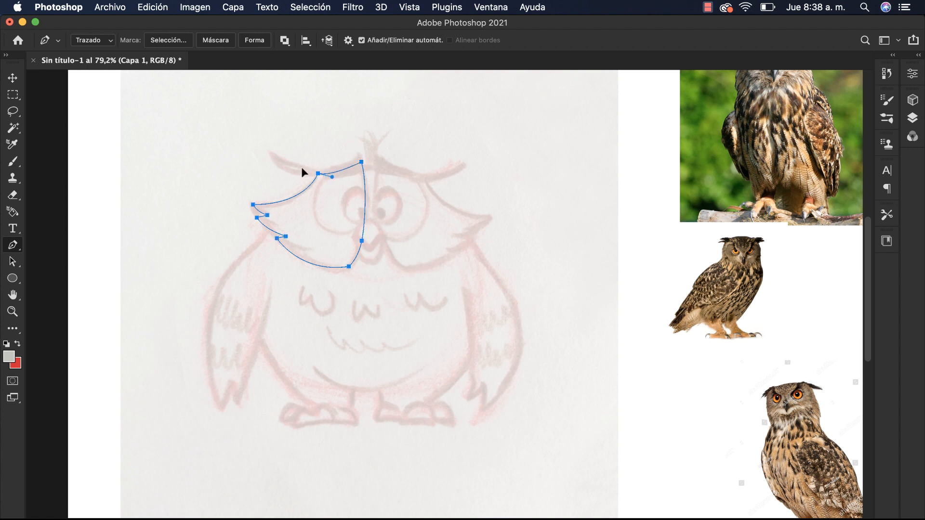
{"action": "left_click", "coordinate": [318, 173]}
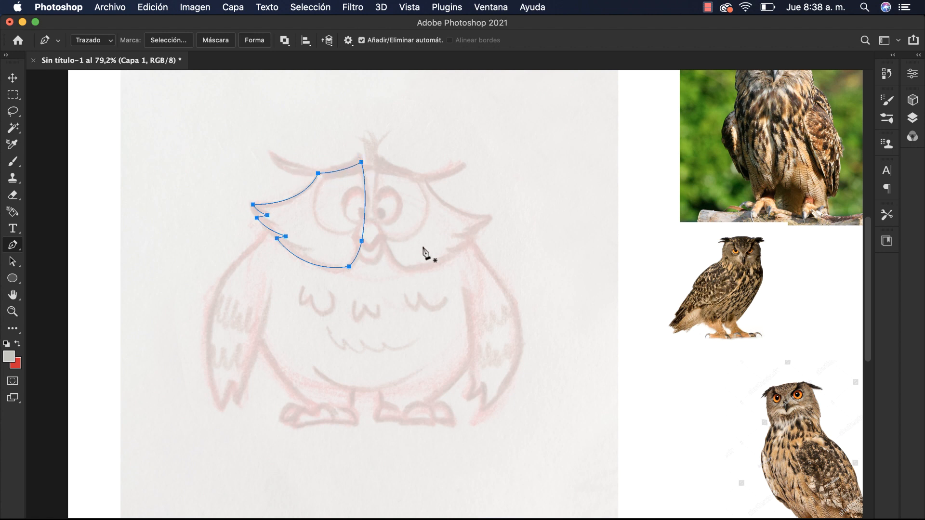
Trace the right half of the owl's face as a second closed path with matching feather notches.
{"action": "left_click", "coordinate": [376, 161]}
{"action": "left_click_drag", "start_coordinate": [402, 268], "coordinate": [434, 296]}
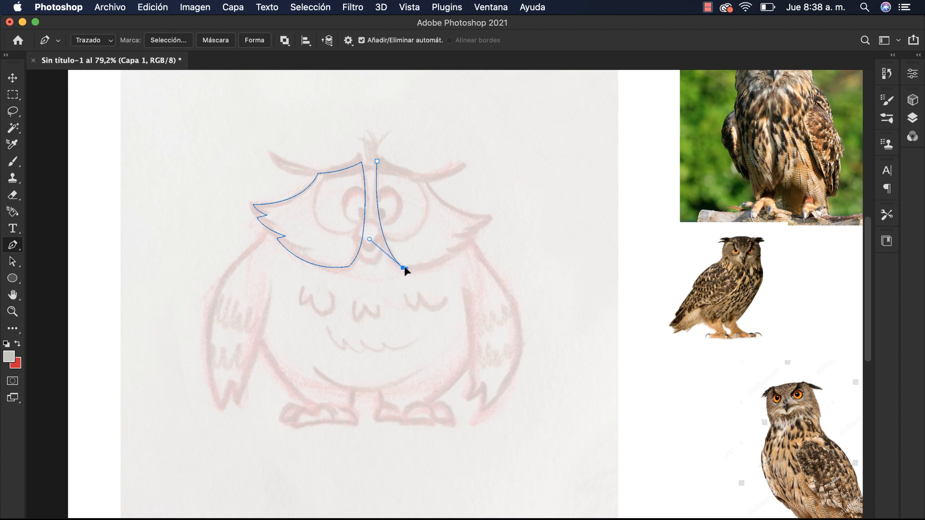
{"action": "left_click", "coordinate": [451, 256]}
{"action": "left_click_drag", "start_coordinate": [474, 246], "coordinate": [451, 257]}
{"action": "left_click_drag", "start_coordinate": [498, 209], "coordinate": [498, 210]}
{"action": "left_click_drag", "start_coordinate": [422, 179], "coordinate": [351, 149]}
Try to load the Capa 1 transparency as a new selection.
{"action": "left_click", "coordinate": [308, 6]}
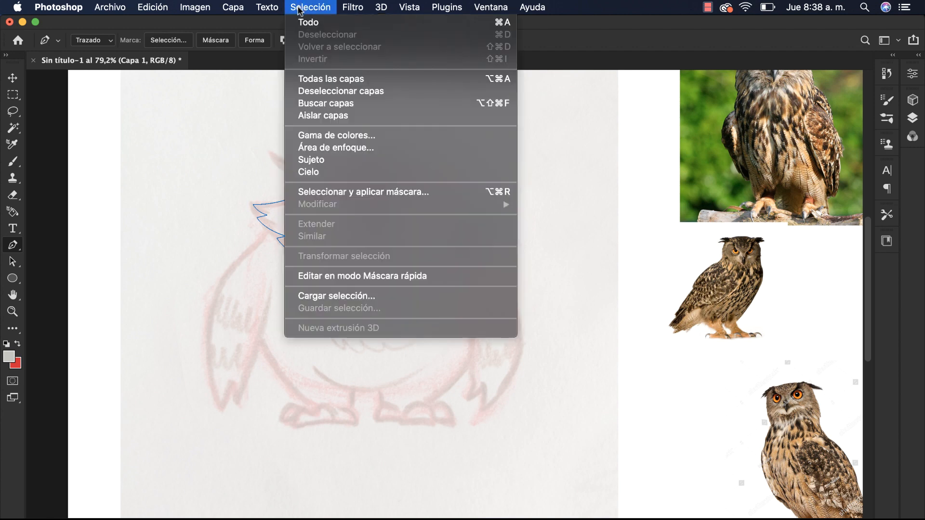
{"action": "left_click", "coordinate": [299, 11]}
{"action": "left_click", "coordinate": [310, 6]}
{"action": "left_click", "coordinate": [354, 296]}
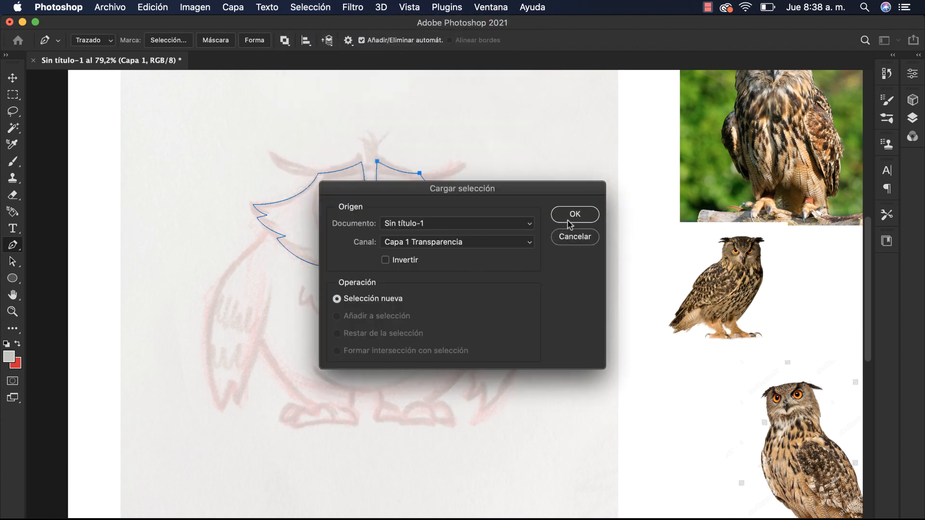
{"action": "left_click", "coordinate": [572, 215]}
{"action": "left_click", "coordinate": [555, 207]}
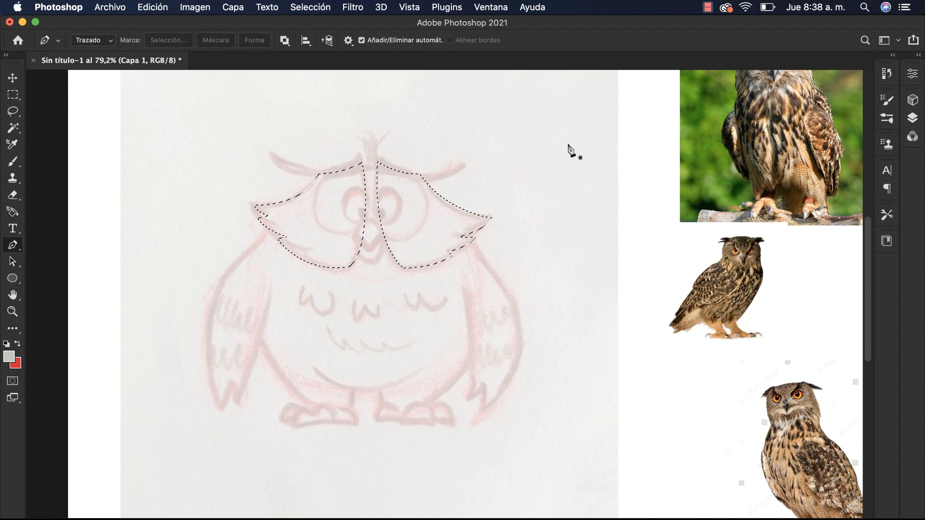
Try to make a selection from the right face path only, and undo it.
{"action": "right_click", "coordinate": [405, 230]}
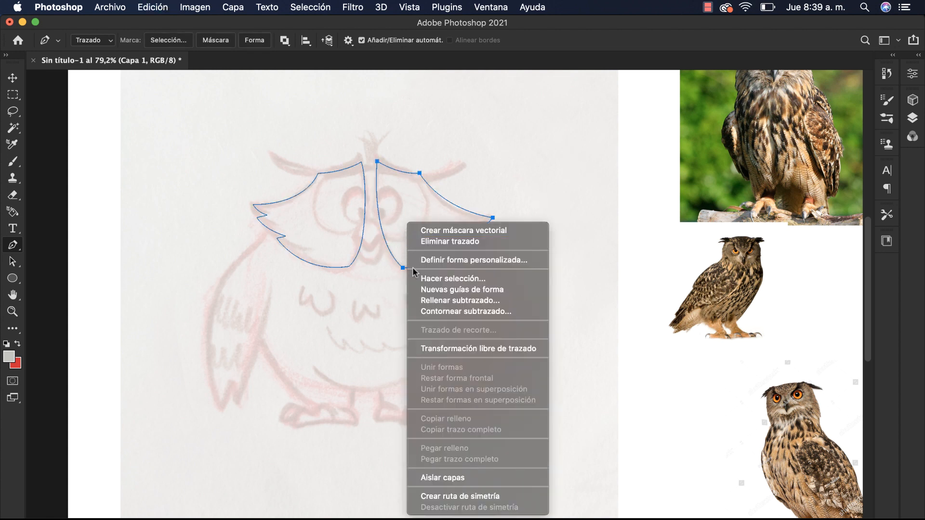
{"action": "left_click", "coordinate": [453, 278]}
{"action": "left_click", "coordinate": [553, 223]}
{"action": "key", "text": "v"}
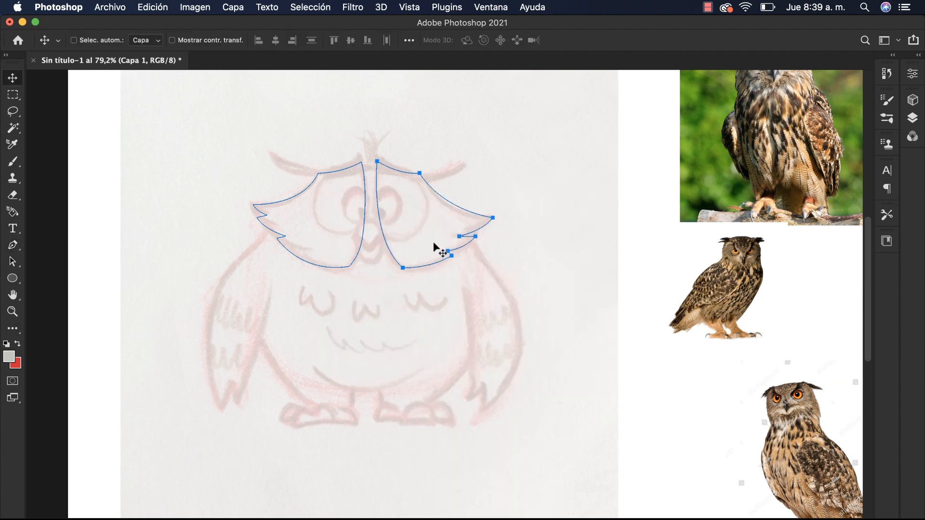
{"action": "key", "text": "p"}
{"action": "right_click", "coordinate": [433, 247]}
{"action": "left_click", "coordinate": [467, 305]}
{"action": "left_click", "coordinate": [554, 223]}
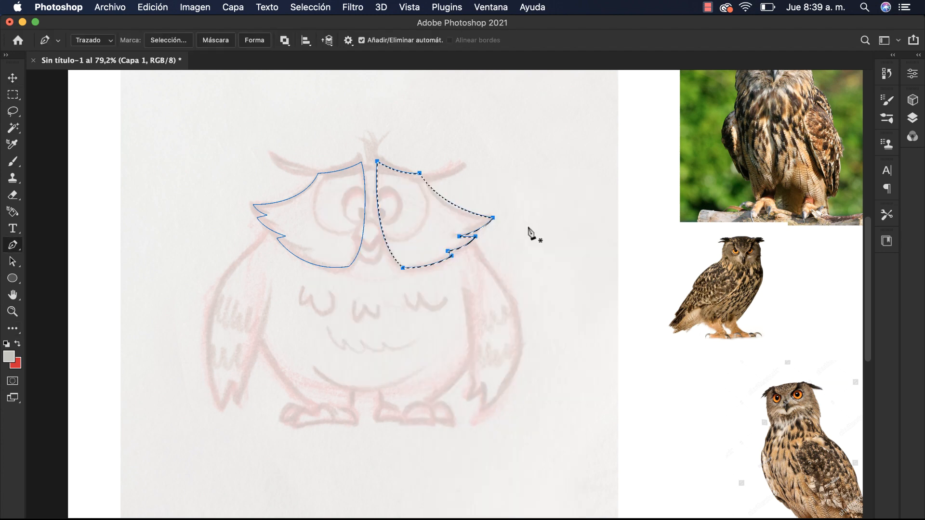
{"action": "key", "text": "super+z"}
Convert both face paths to a selection, fill it with tan sampled from the lower owl photo, and deselect.
{"action": "key", "text": "super+Return"}
{"action": "left_click", "coordinate": [912, 119]}
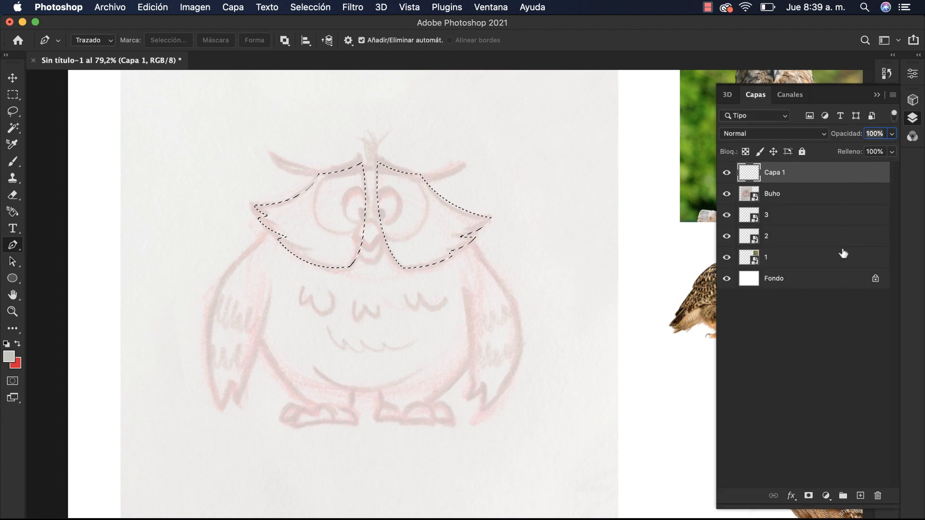
{"action": "key", "text": "z"}
{"action": "left_click_drag", "start_coordinate": [526, 244], "coordinate": [510, 259]}
{"action": "key", "text": "i"}
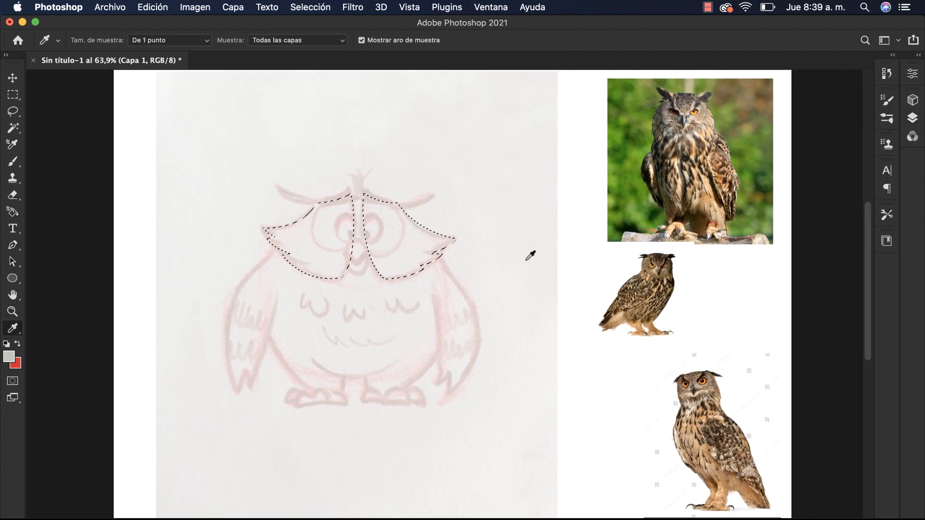
{"action": "left_click", "coordinate": [707, 414]}
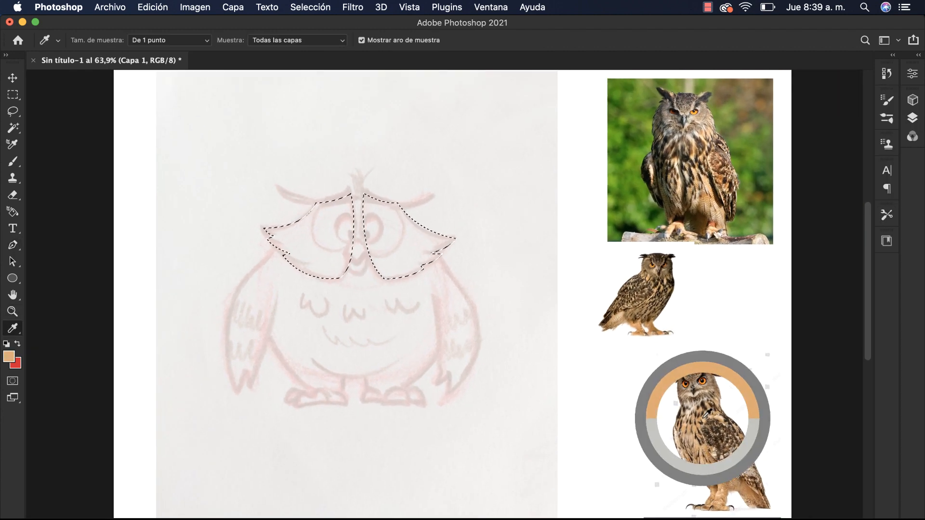
{"action": "key", "text": "alt+BackSpace"}
{"action": "key", "text": "super+d"}
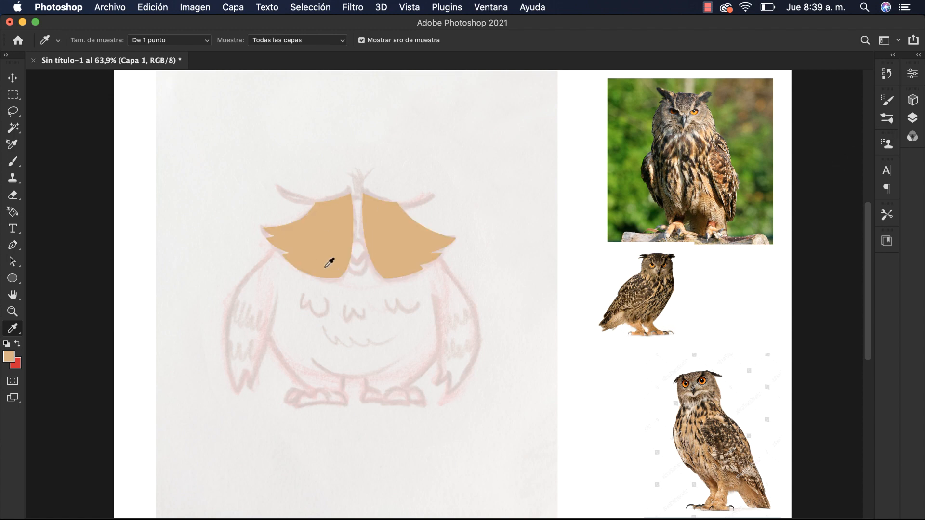
Move the Capa 1 layer below the Buho sketch layer.
{"action": "key", "text": "p"}
{"action": "left_click", "coordinate": [911, 118]}
{"action": "left_click", "coordinate": [814, 198]}
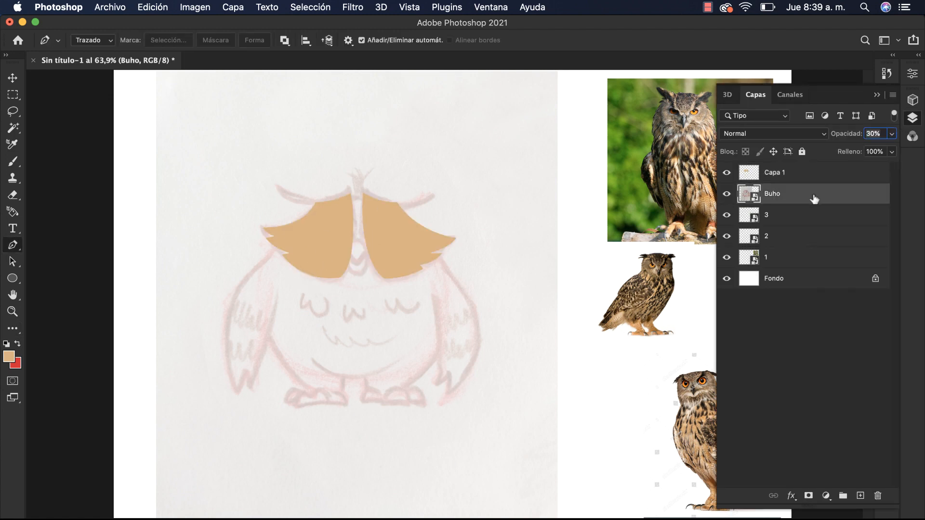
{"action": "left_click", "coordinate": [773, 133]}
{"action": "left_click", "coordinate": [778, 169]}
{"action": "mouse_move", "coordinate": [785, 178]}
{"action": "left_mouse_down"}
{"action": "mouse_move", "coordinate": [812, 182]}
{"action": "mouse_move", "coordinate": [814, 206]}
{"action": "left_mouse_up"}
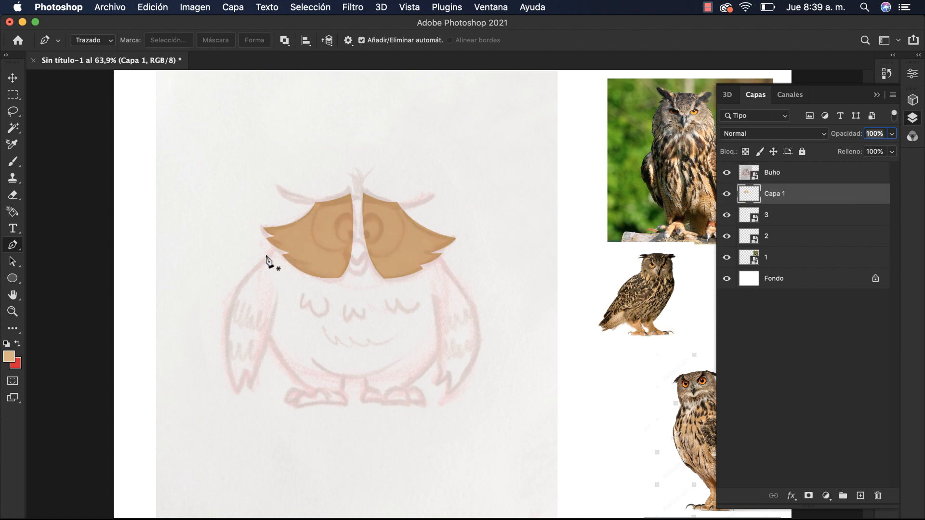
Trace the owl's rounded body with the Pen tool, including the square notch between the legs and the curve up behind the face.
{"action": "left_click", "coordinate": [299, 227]}
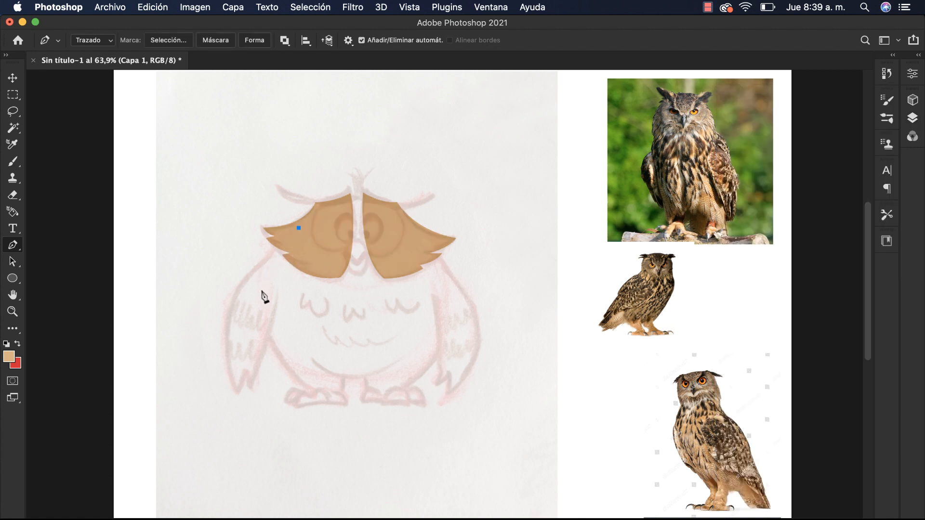
{"action": "left_click_drag", "start_coordinate": [273, 348], "coordinate": [287, 374]}
{"action": "left_click", "coordinate": [313, 389]}
{"action": "left_click_drag", "start_coordinate": [343, 385], "coordinate": [346, 382]}
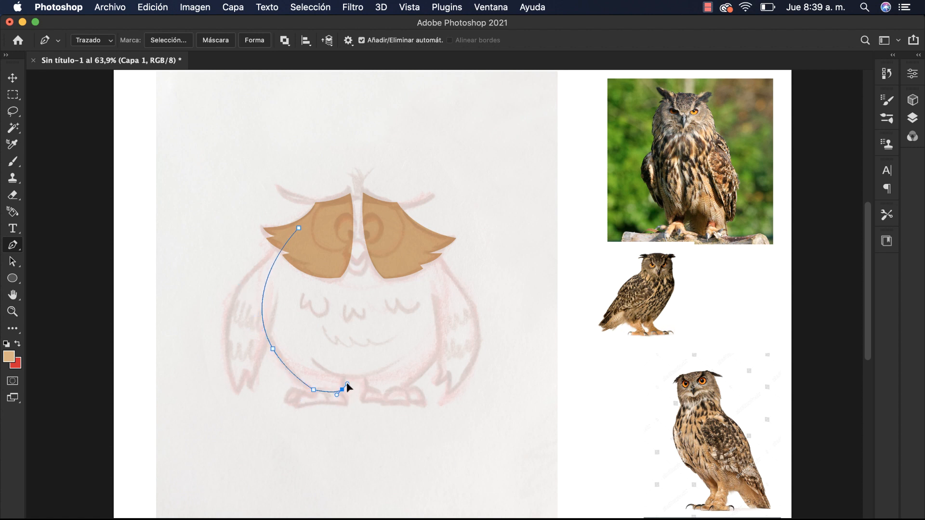
{"action": "left_click", "coordinate": [342, 389], "text": "alt"}
{"action": "left_click", "coordinate": [342, 376]}
{"action": "left_click_drag", "start_coordinate": [377, 372], "coordinate": [377, 372]}
{"action": "left_click", "coordinate": [365, 375], "text": "alt"}
{"action": "left_click_drag", "start_coordinate": [439, 331], "coordinate": [441, 308]}
{"action": "left_click_drag", "start_coordinate": [395, 226], "coordinate": [355, 205]}
{"action": "left_click", "coordinate": [395, 226], "text": "alt"}
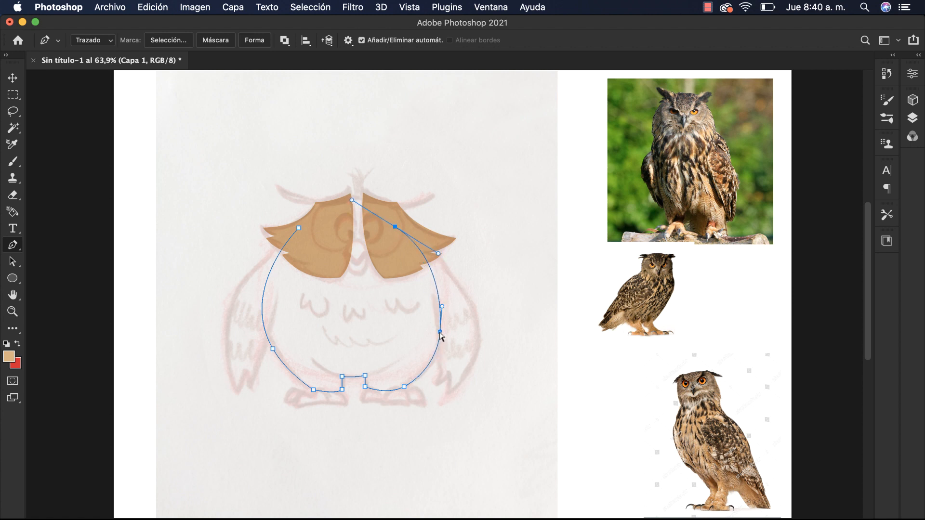
Adjust the body path's side and upper-left anchor points to round out the curve, and close the path.
{"action": "left_click_drag", "start_coordinate": [440, 334], "coordinate": [445, 320]}
{"action": "left_click_drag", "start_coordinate": [273, 348], "coordinate": [270, 347]}
{"action": "left_click_drag", "start_coordinate": [297, 229], "coordinate": [311, 229]}
{"action": "left_click", "coordinate": [281, 260]}
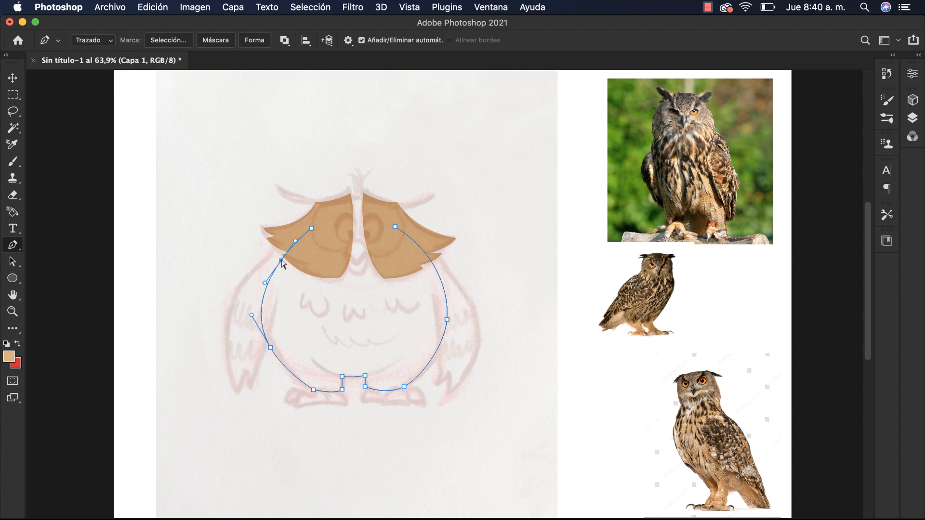
{"action": "left_click_drag", "start_coordinate": [282, 261], "coordinate": [277, 257]}
{"action": "left_click", "coordinate": [311, 228]}
Convert the body path to a selection, fill it on a new layer with brown sampled from the lower owl photo, and deselect.
{"action": "key", "text": "super+Return"}
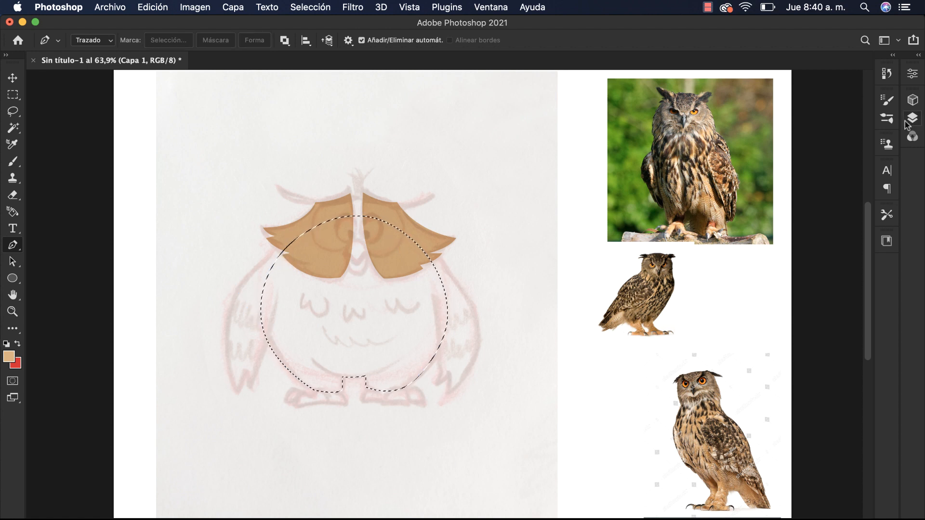
{"action": "left_click", "coordinate": [912, 118]}
{"action": "left_click", "coordinate": [860, 496]}
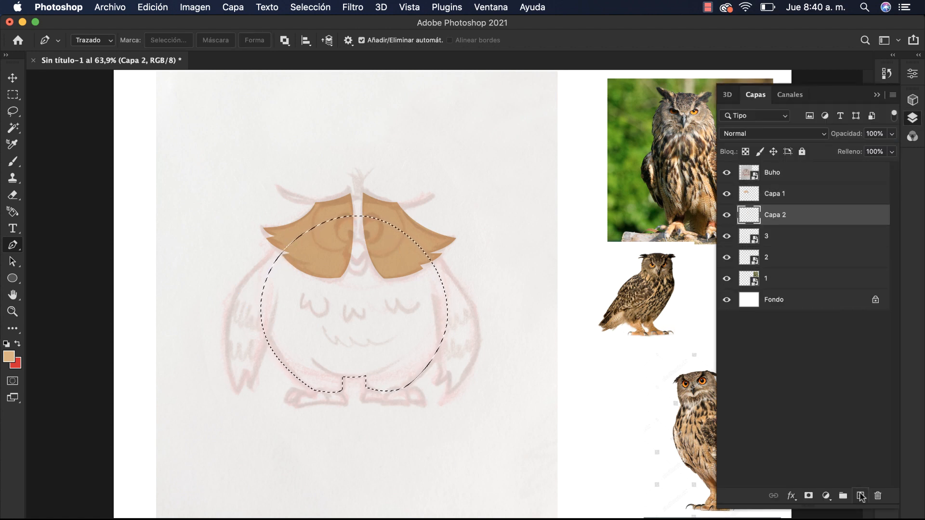
{"action": "left_click", "coordinate": [912, 118]}
{"action": "key", "text": "i"}
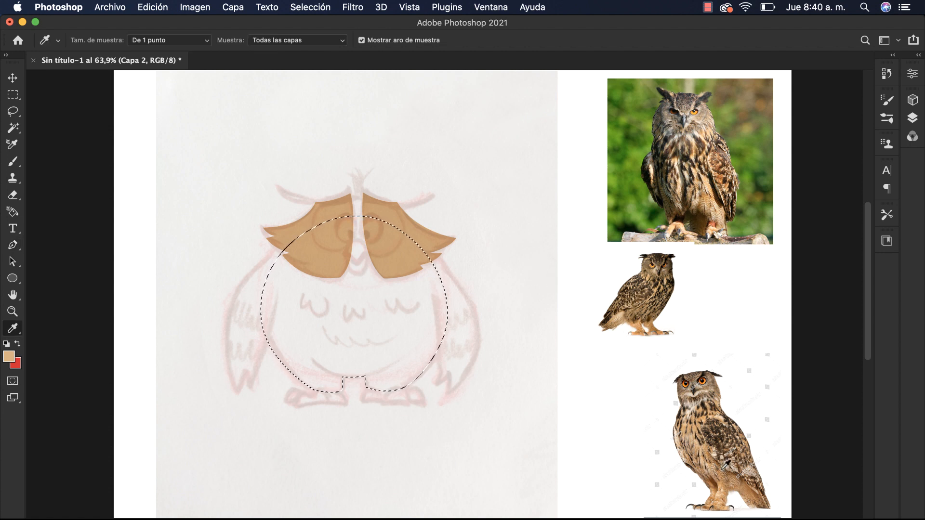
{"action": "left_click", "coordinate": [717, 458]}
{"action": "key", "text": "alt+BackSpace"}
{"action": "key", "text": "super+d"}
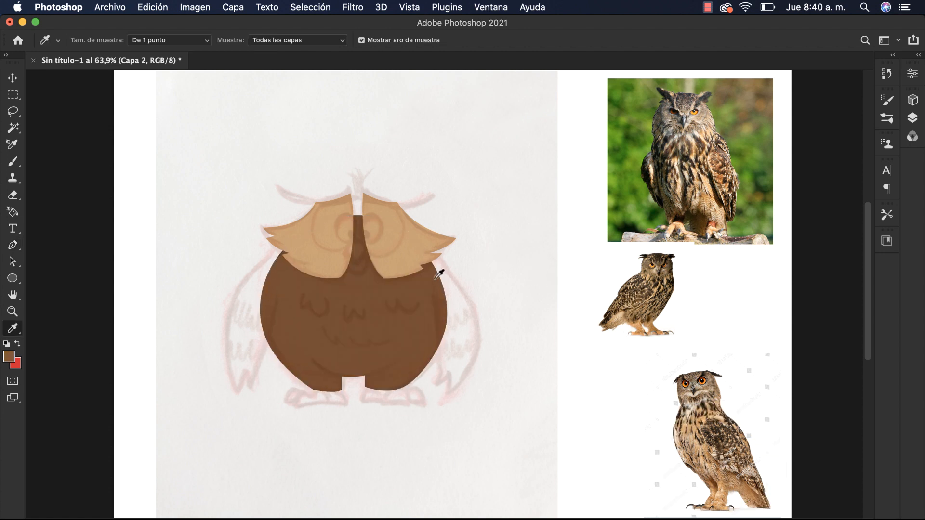
Trace the owl's left wing as a closed path with a feather notch at its lower tip.
{"action": "key", "text": "p"}
{"action": "left_click", "coordinate": [284, 239]}
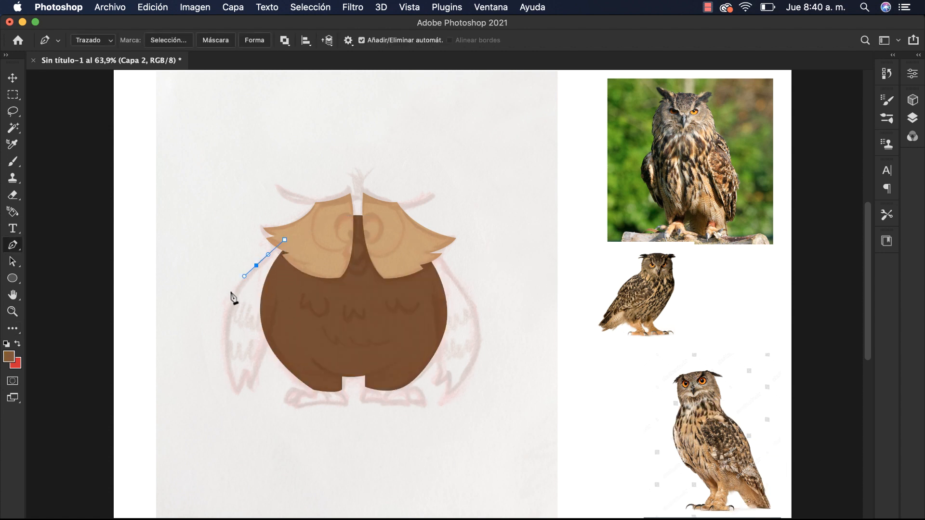
{"action": "left_click_drag", "start_coordinate": [226, 345], "coordinate": [226, 349]}
{"action": "left_click_drag", "start_coordinate": [250, 382], "coordinate": [269, 317]}
{"action": "left_click", "coordinate": [250, 369]}
{"action": "key", "text": "super+z"}
{"action": "left_click_drag", "start_coordinate": [284, 240], "coordinate": [275, 233]}
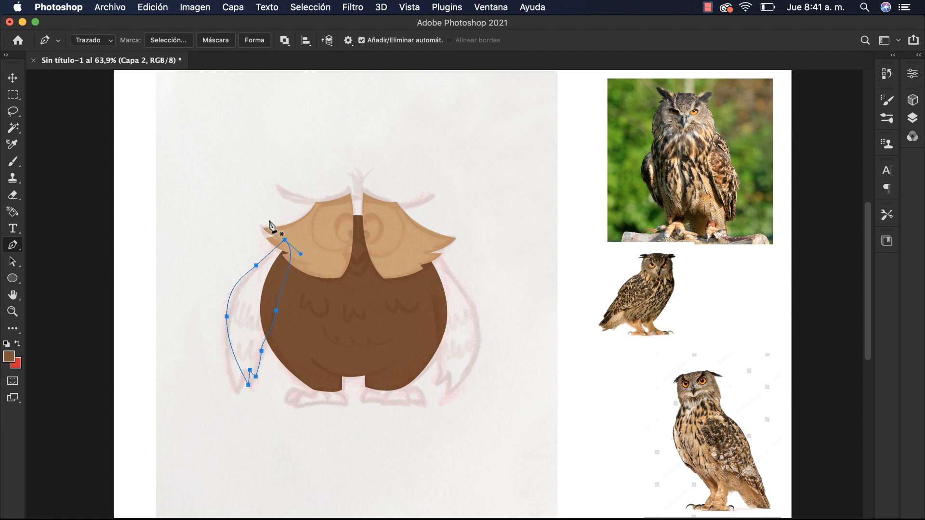
Convert the left wing path to a selection, fill it on a new layer with tan sampled from the owl's face, and deselect.
{"action": "key", "text": "super+Return"}
{"action": "left_click", "coordinate": [911, 118]}
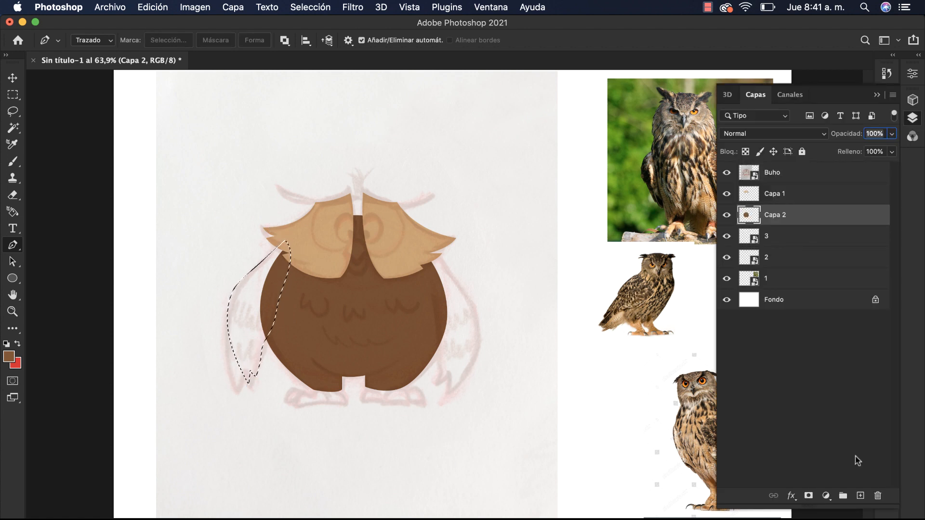
{"action": "left_click", "coordinate": [859, 495]}
{"action": "left_click", "coordinate": [876, 95]}
{"action": "key", "text": "u"}
{"action": "key", "text": "i"}
{"action": "left_click", "coordinate": [408, 250]}
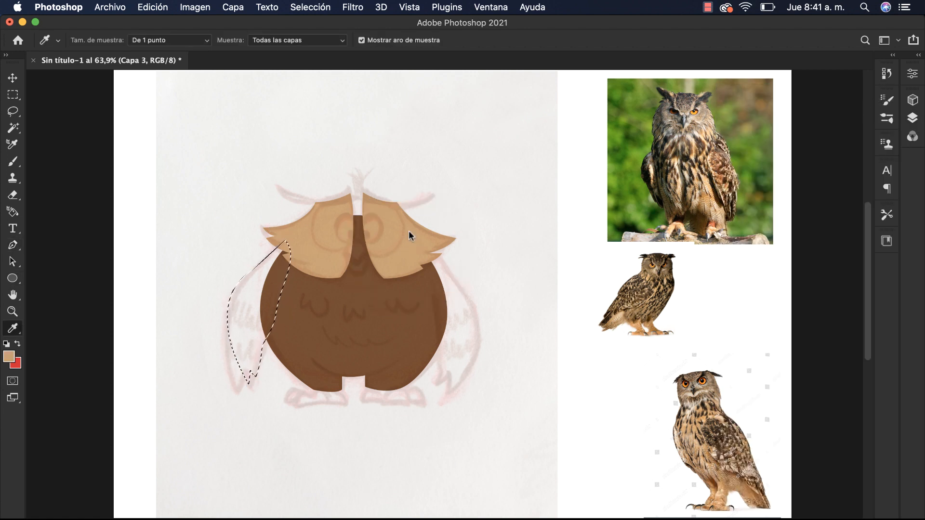
{"action": "key", "text": "alt+BackSpace"}
{"action": "key", "text": "super+d"}
{"action": "key", "text": "v"}
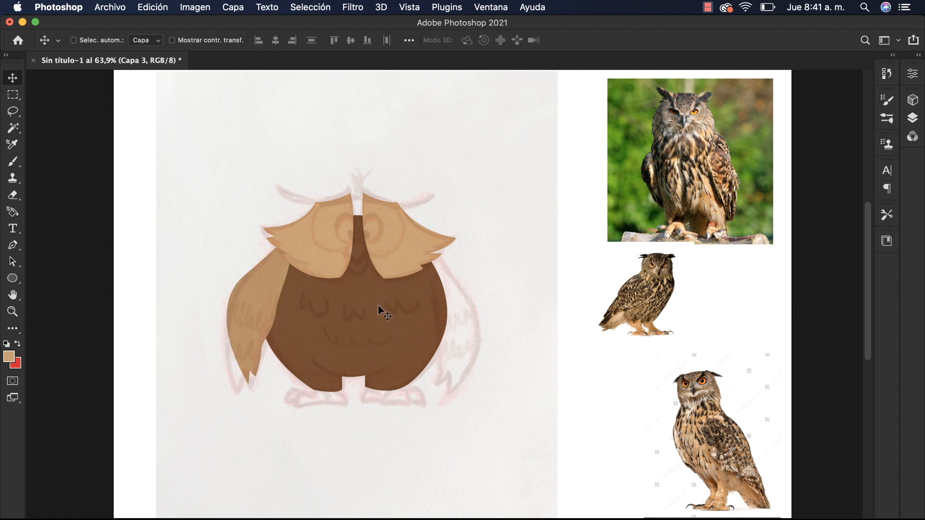
Trace the owl's right wing as a closed Pen path with a feather notch at its lower tip.
{"action": "key", "text": "p"}
{"action": "left_click", "coordinate": [422, 257]}
{"action": "left_click_drag", "start_coordinate": [446, 364], "coordinate": [445, 390]}
{"action": "left_click_drag", "start_coordinate": [474, 344], "coordinate": [478, 318]}
{"action": "left_click_drag", "start_coordinate": [449, 272], "coordinate": [427, 287]}
{"action": "left_click", "coordinate": [448, 273], "text": "alt"}
{"action": "left_click", "coordinate": [440, 255], "text": "ctrl"}
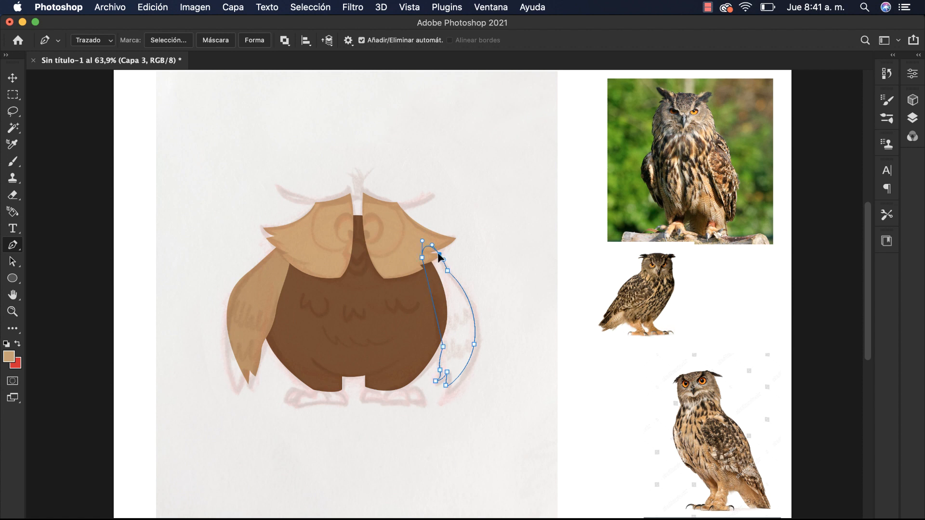
Convert the right wing path to a selection, fill it on a new layer with the same tan, and deselect.
{"action": "key", "text": "ctrl+Return"}
{"action": "left_click", "coordinate": [912, 118]}
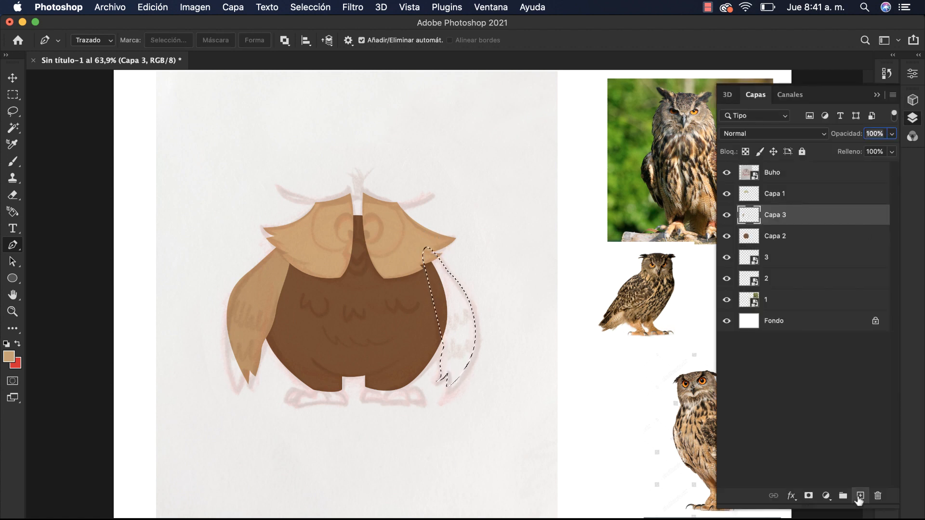
{"action": "left_click", "coordinate": [860, 496]}
{"action": "key", "text": "alt+BackSpace"}
{"action": "key", "text": "ctrl+d"}
{"action": "key", "text": "v"}
{"action": "left_click", "coordinate": [411, 359]}
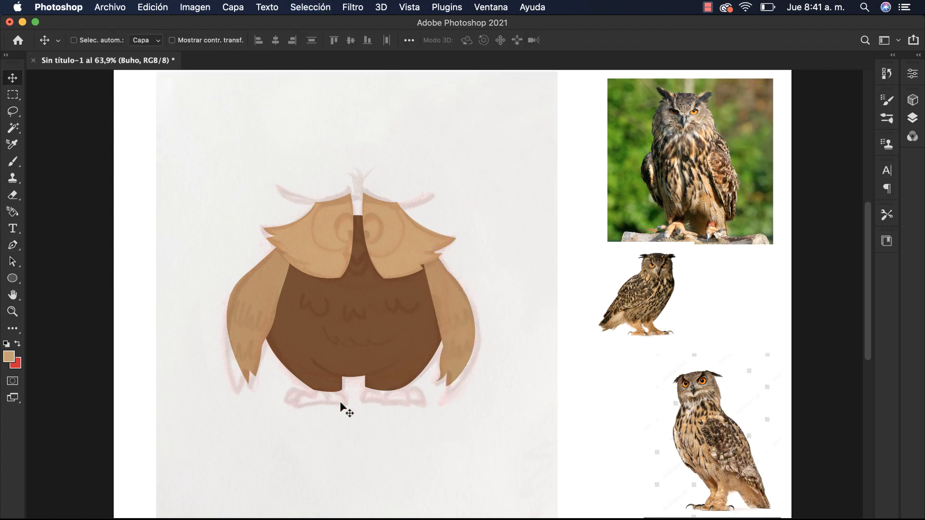
Trace the front shape of the owl's left foot with the Pen tool, running up behind the leg, and close the path.
{"action": "key", "text": "z"}
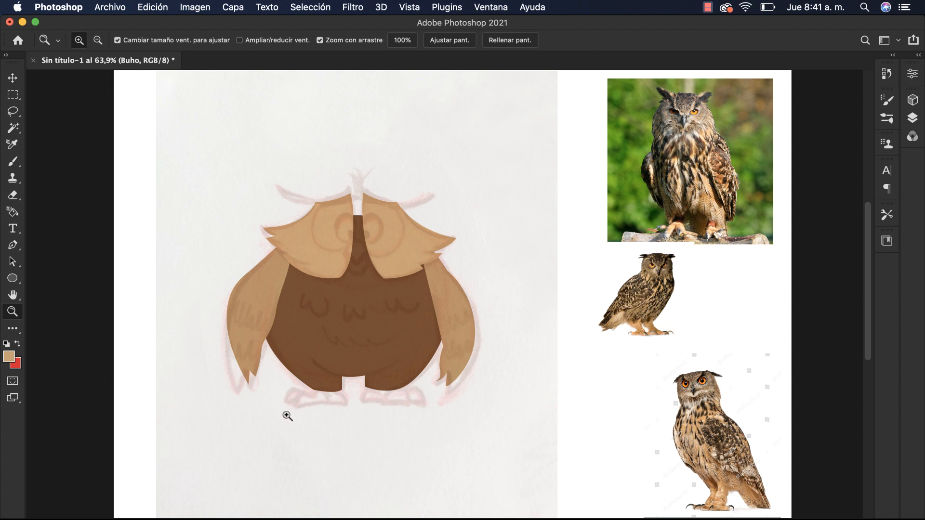
{"action": "key", "text": "p"}
{"action": "left_click", "coordinate": [346, 404]}
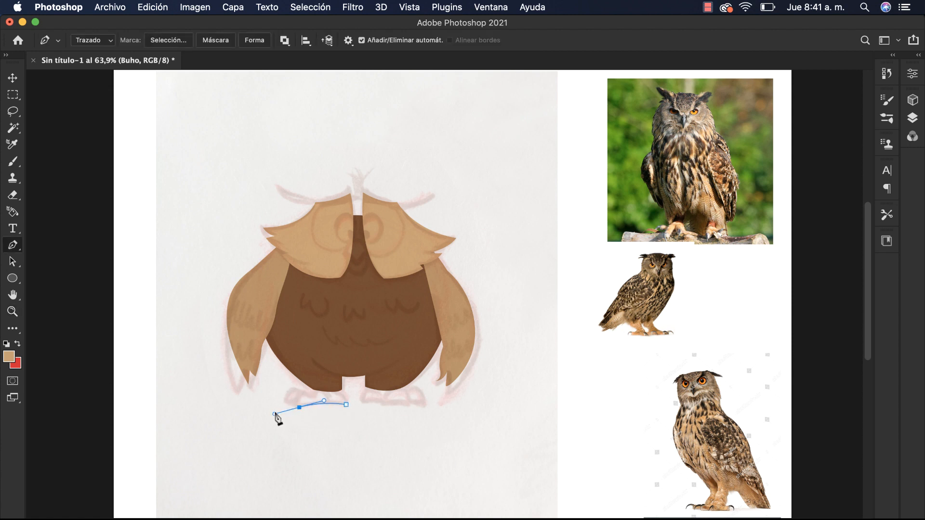
{"action": "left_click_drag", "start_coordinate": [300, 395], "coordinate": [320, 386]}
{"action": "left_click", "coordinate": [345, 405]}
Convert the left foot path to a selection, fill it with light orange on a new layer beneath the body layer Capa 2, and deselect.
{"action": "key", "text": "super+Return"}
{"action": "left_click", "coordinate": [911, 118]}
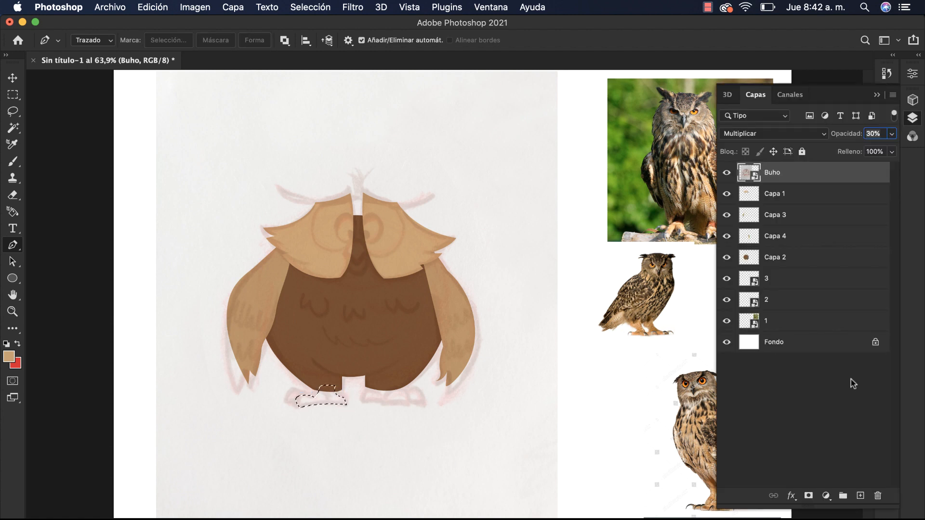
{"action": "left_click", "coordinate": [776, 257]}
{"action": "left_click", "coordinate": [861, 496]}
{"action": "key", "text": "i"}
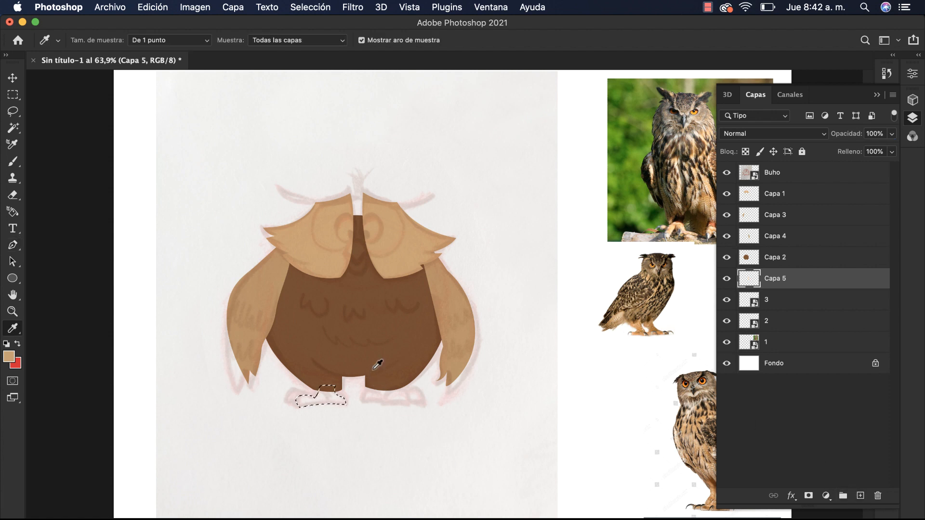
{"action": "left_click", "coordinate": [472, 321], "text": "ctrl+alt+super"}
{"action": "left_click_drag", "start_coordinate": [472, 322], "coordinate": [478, 303]}
{"action": "key", "text": "alt+BackSpace"}
{"action": "key", "text": "super+d"}
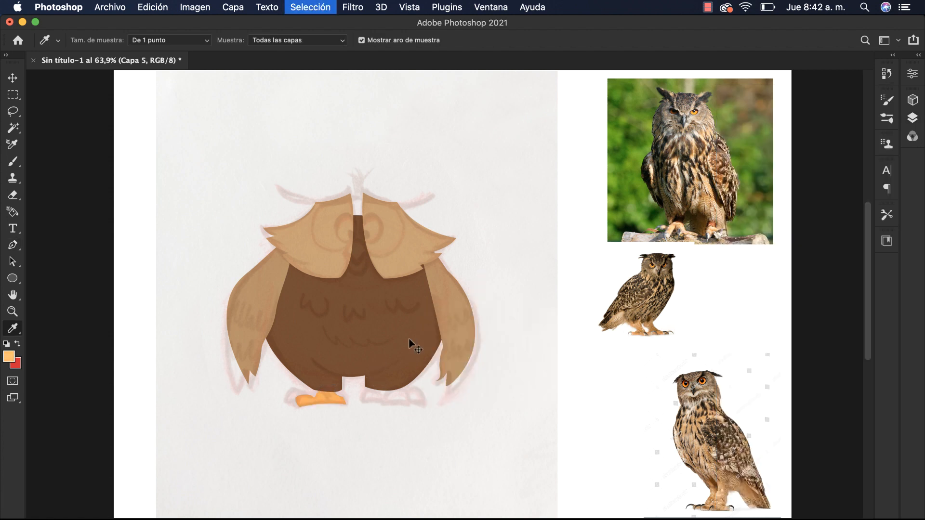
Trace the rear toe of the left foot as a closed Pen path overlapping the light orange shape.
{"action": "key", "text": "p"}
{"action": "left_click", "coordinate": [320, 394]}
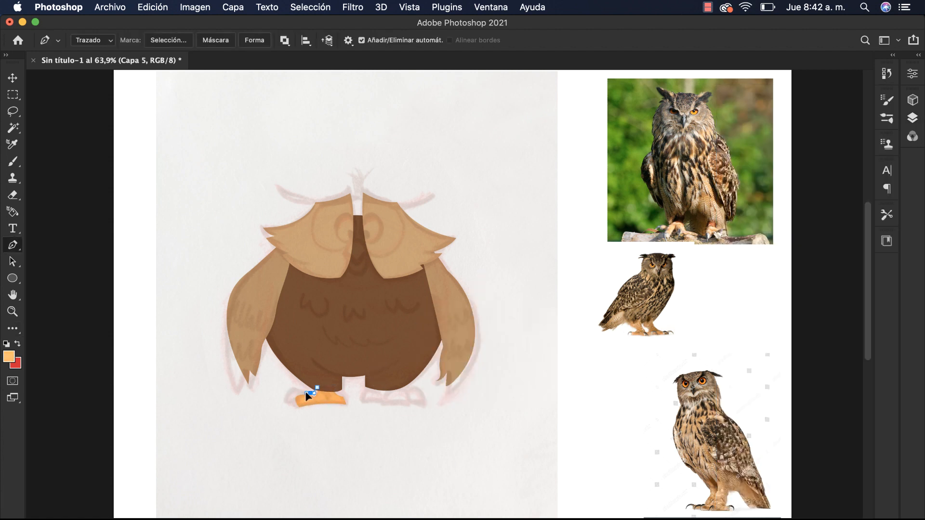
{"action": "left_click_drag", "start_coordinate": [287, 413], "coordinate": [288, 413]}
{"action": "left_click", "coordinate": [316, 402]}
{"action": "left_click", "coordinate": [289, 400]}
Convert the rear toe path to a selection, fill it with a darker orange on a new layer beneath the left foot layer, and deselect.
{"action": "key", "text": "super+Return"}
{"action": "left_click", "coordinate": [912, 118]}
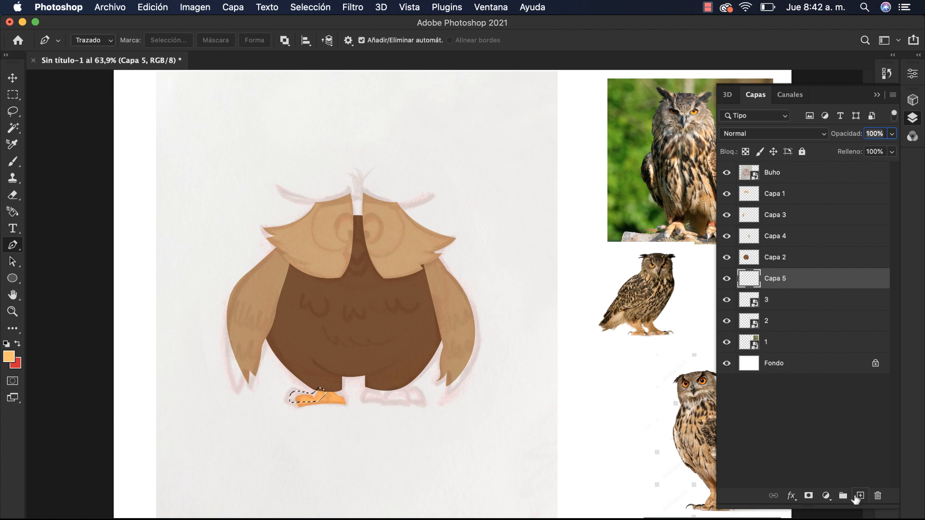
{"action": "left_click", "coordinate": [860, 495]}
{"action": "key", "text": "i"}
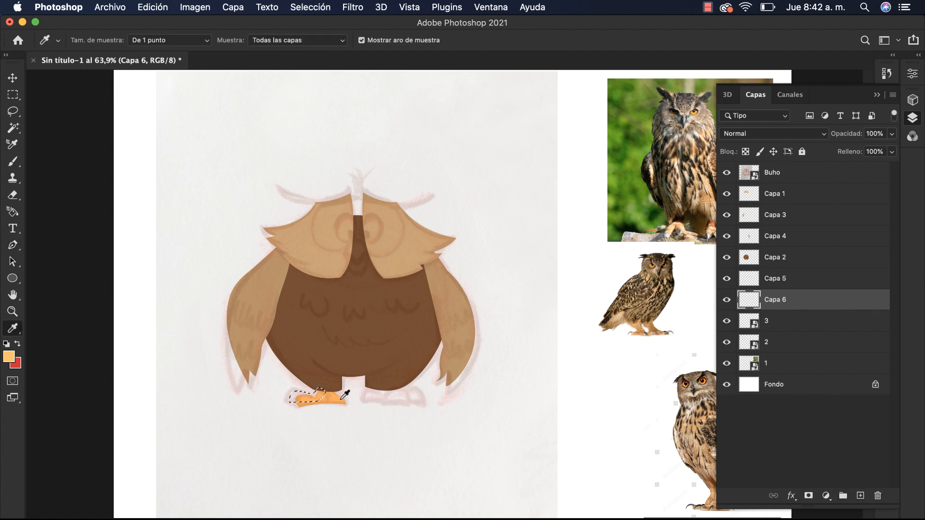
{"action": "left_click", "coordinate": [338, 400], "text": "alt"}
{"action": "left_click_drag", "start_coordinate": [413, 313], "coordinate": [431, 323]}
{"action": "key", "text": "alt+BackSpace"}
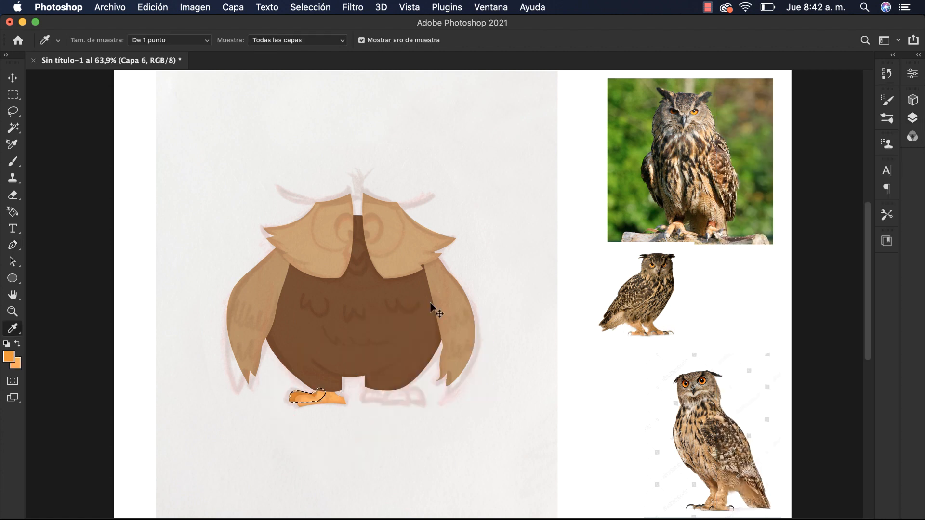
{"action": "key", "text": "super+d"}
{"action": "key", "text": "v"}
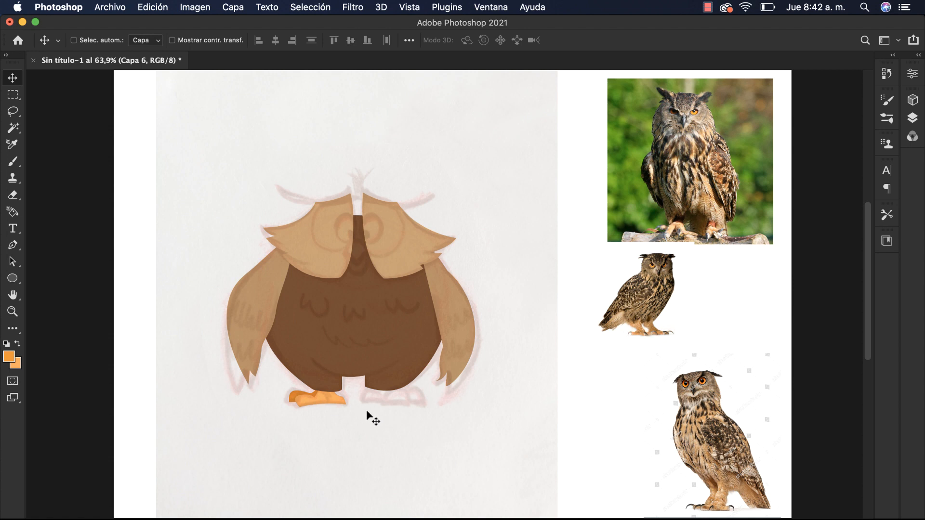
Trace the main shape of the owl's right foot with the Pen tool, extending up behind the leg, and close the path.
{"action": "key", "text": "p"}
{"action": "key", "text": "v"}
{"action": "key", "text": "F7"}
{"action": "left_click", "coordinate": [875, 96]}
{"action": "key", "text": "o"}
{"action": "key", "text": "p"}
{"action": "left_click", "coordinate": [371, 384]}
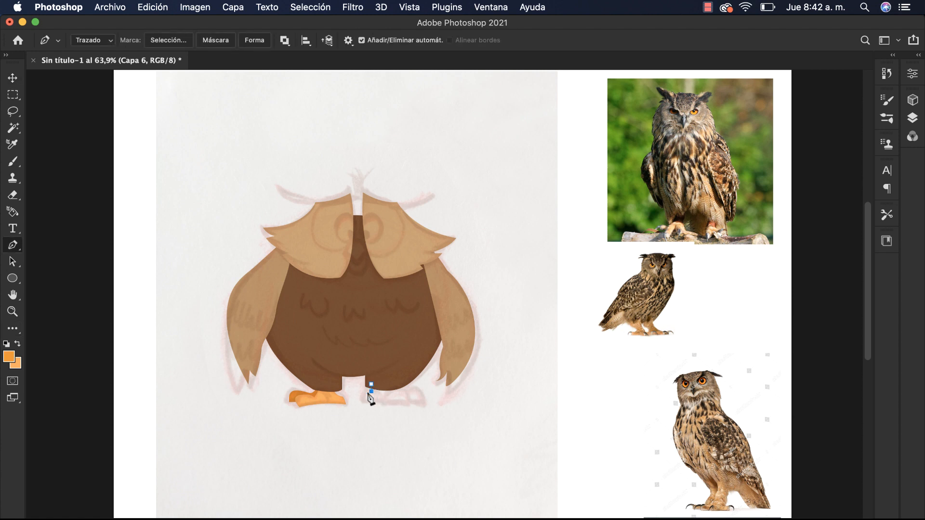
{"action": "left_click", "coordinate": [383, 400]}
{"action": "left_click_drag", "start_coordinate": [410, 385], "coordinate": [406, 383]}
{"action": "left_click", "coordinate": [371, 385]}
Convert the right foot path to a selection and fill it on a new layer with the swapped-in light orange.
{"action": "left_click", "coordinate": [912, 118]}
{"action": "left_click", "coordinate": [860, 496]}
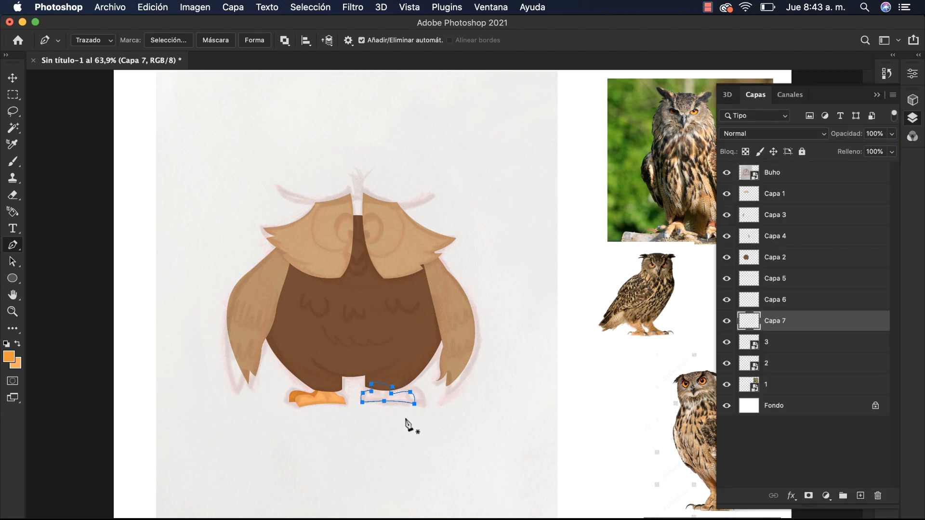
{"action": "key", "text": "super+Return"}
{"action": "left_click", "coordinate": [17, 344]}
{"action": "key", "text": "alt+BackSpace"}
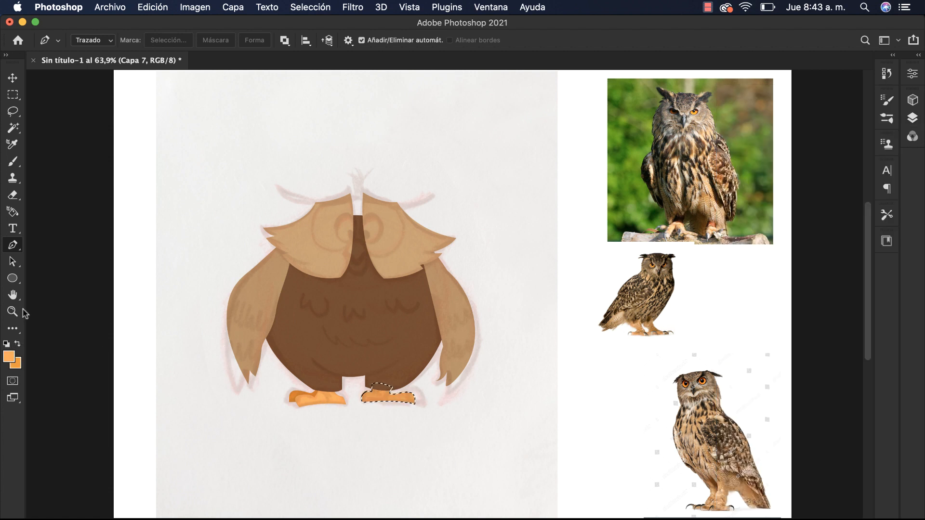
Adjust the filled right foot with Free Transform and apply the change.
{"action": "key", "text": "super+t"}
{"action": "left_click_drag", "start_coordinate": [413, 405], "coordinate": [417, 382]}
{"action": "key", "text": "Return"}
Trace the rear toe of the right foot as a closed Pen path around its outer end.
{"action": "key", "text": "p"}
{"action": "left_click", "coordinate": [387, 391]}
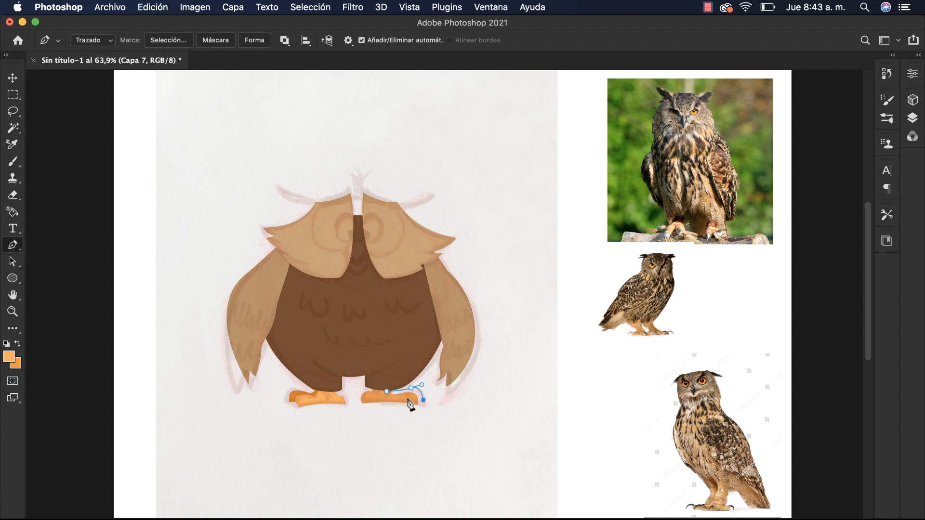
{"action": "left_click", "coordinate": [388, 401]}
{"action": "left_click", "coordinate": [386, 391]}
Convert the right rear toe path to a selection and fill it on a new layer with dark orange sampled from the left foot's toe.
{"action": "key", "text": "super+Return"}
{"action": "left_click", "coordinate": [912, 118]}
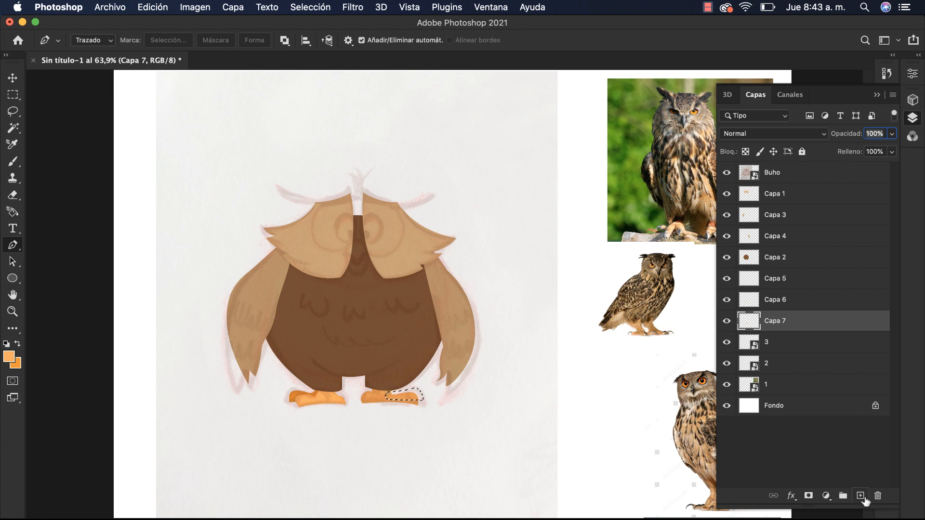
{"action": "left_click", "coordinate": [860, 496]}
{"action": "key", "text": "i"}
{"action": "left_click", "coordinate": [294, 396]}
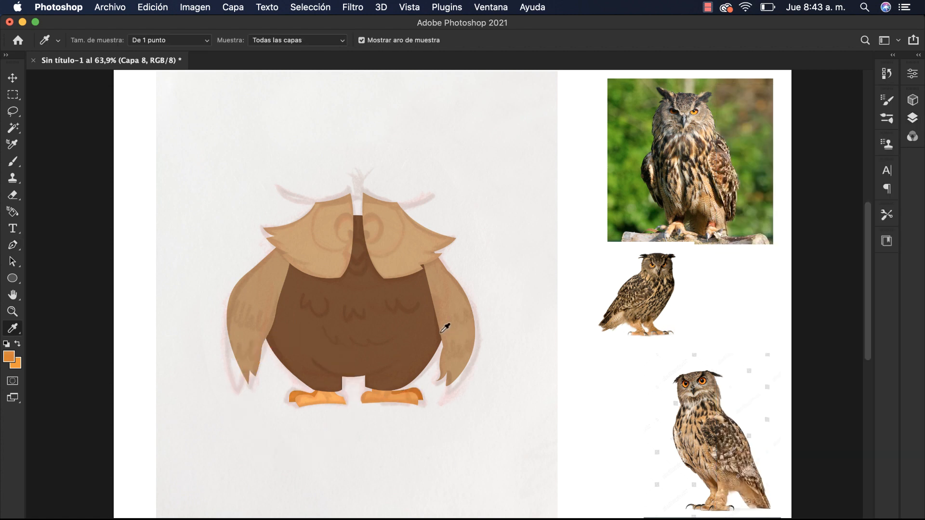
Trace the large rounded eye area on the left half of the owl's face as a closed Pen path.
{"action": "key", "text": "p"}
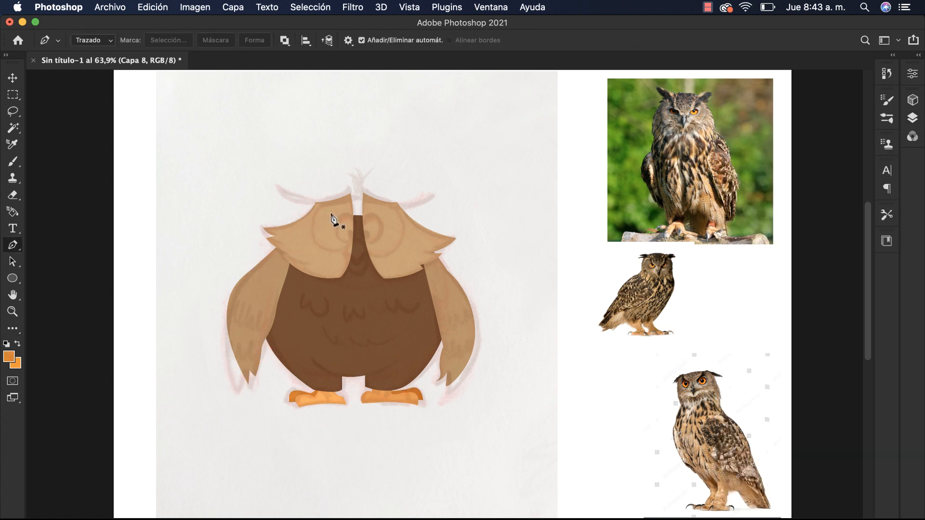
{"action": "left_click_drag", "start_coordinate": [431, 310], "coordinate": [458, 320]}
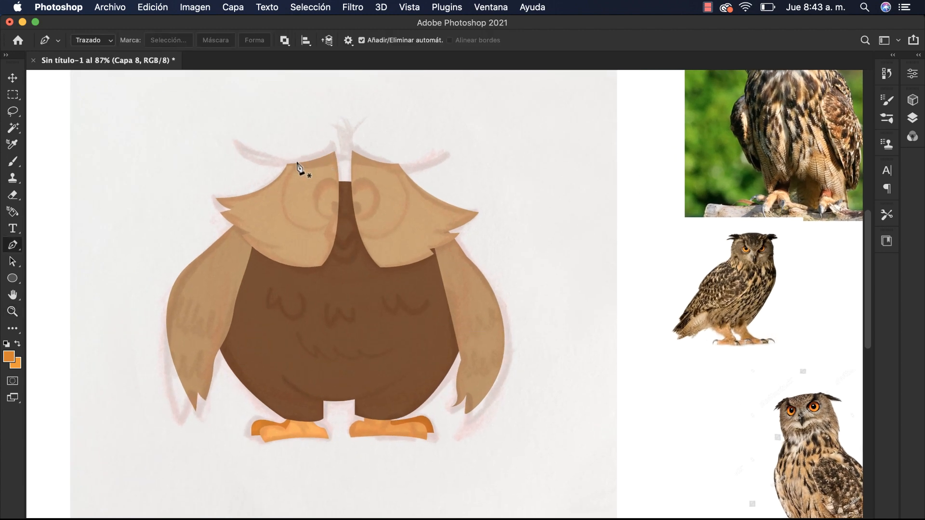
{"action": "left_click", "coordinate": [334, 153]}
{"action": "left_click_drag", "start_coordinate": [280, 166], "coordinate": [274, 167]}
{"action": "left_click_drag", "start_coordinate": [313, 229], "coordinate": [357, 225]}
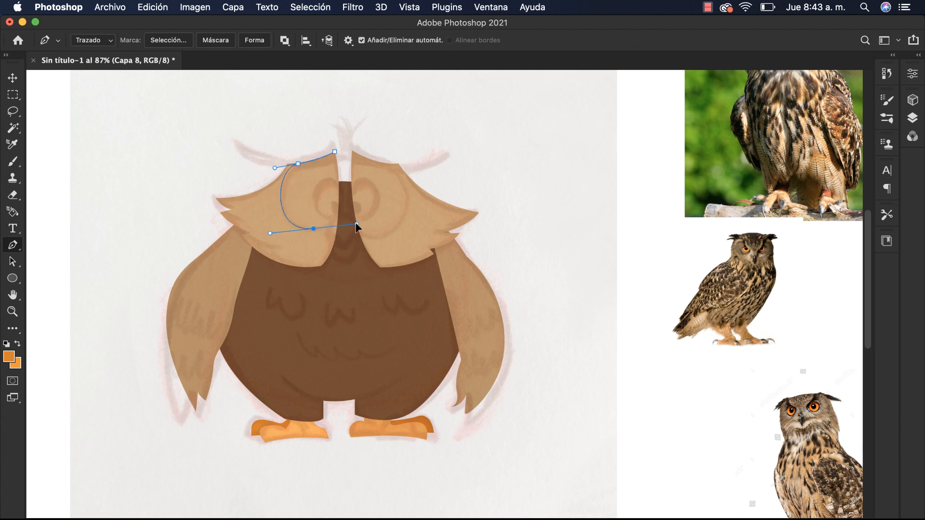
{"action": "left_click", "coordinate": [335, 153]}
Convert the left eye path to a selection and fully lock the Buho sketch layer.
{"action": "key", "text": "super+Return"}
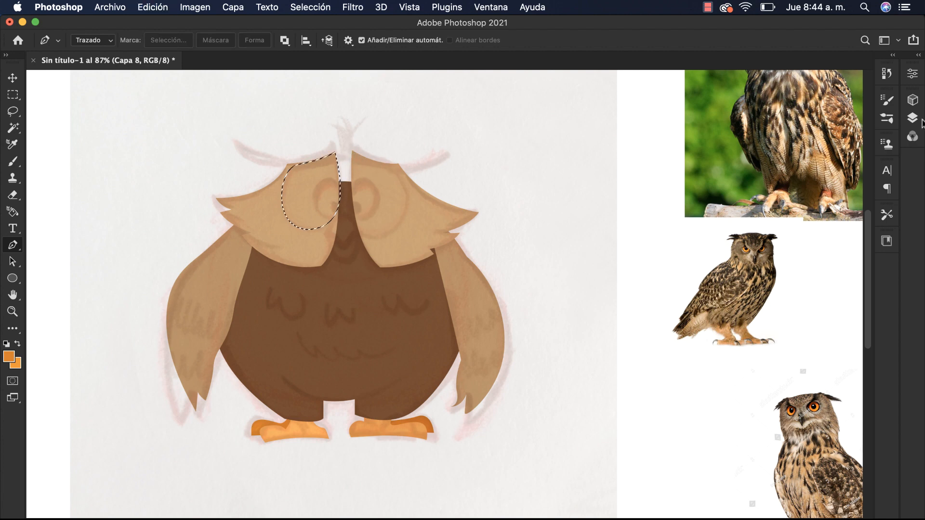
{"action": "left_click", "coordinate": [911, 118]}
{"action": "key", "text": "v"}
{"action": "key", "text": "super+d"}
{"action": "left_click", "coordinate": [324, 238], "text": "super"}
{"action": "key", "text": "super+shift+d"}
{"action": "left_click", "coordinate": [911, 118]}
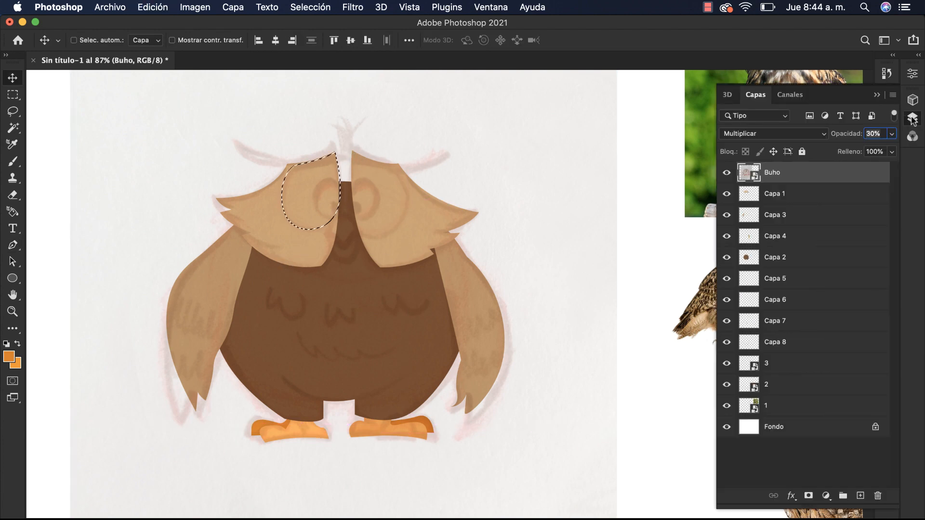
{"action": "left_click", "coordinate": [802, 152]}
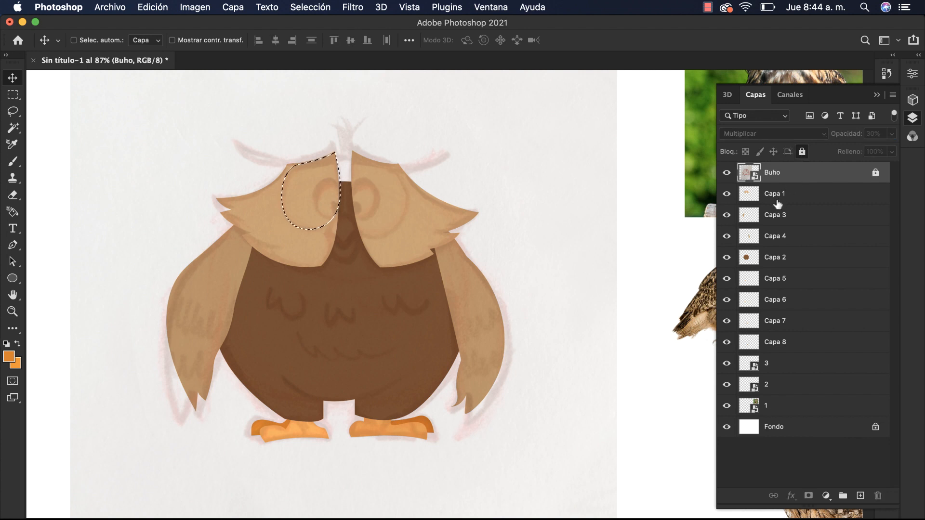
Create a new layer above Capa 1 and set the foreground to light tan f2c586, based on the owl's face colour.
{"action": "left_click", "coordinate": [777, 195]}
{"action": "left_click", "coordinate": [860, 496]}
{"action": "key", "text": "i"}
{"action": "left_click", "coordinate": [305, 253]}
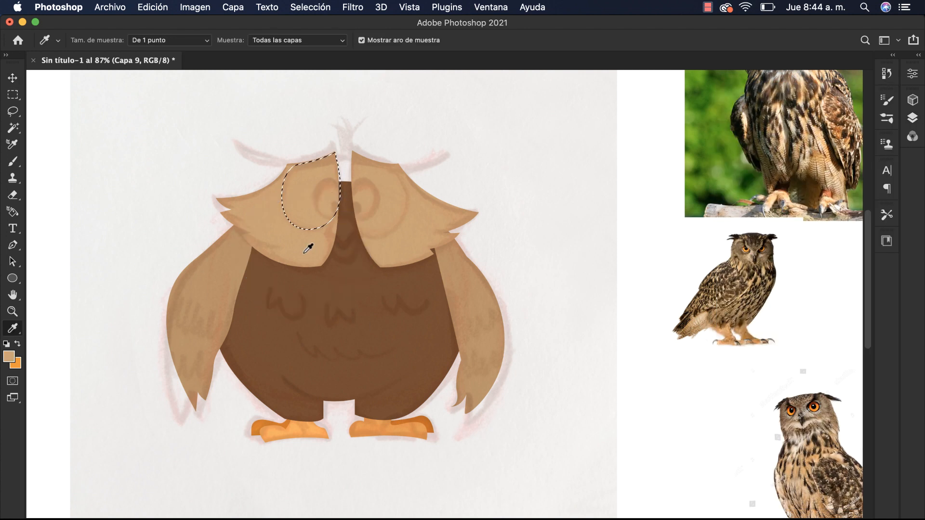
{"action": "left_click_drag", "start_coordinate": [314, 252], "coordinate": [318, 238]}
{"action": "left_click", "coordinate": [9, 357]}
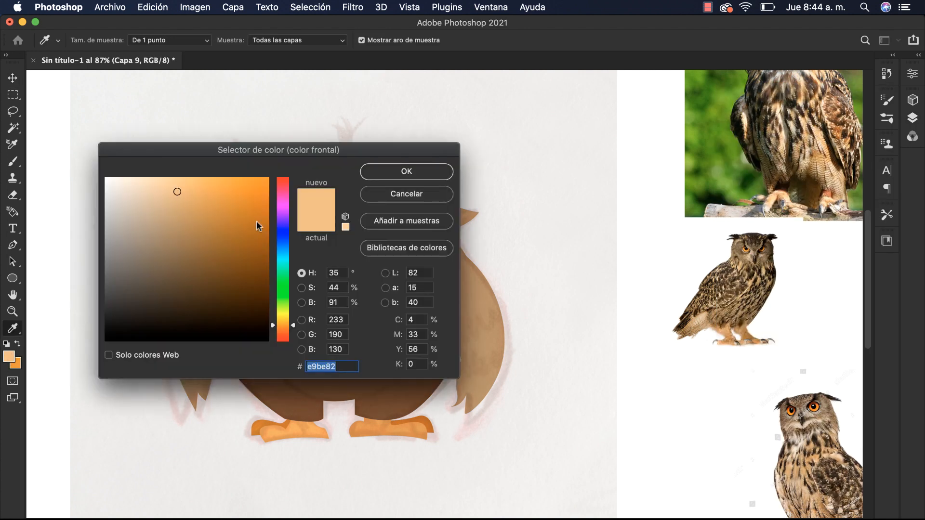
{"action": "left_click_drag", "start_coordinate": [174, 198], "coordinate": [177, 186]}
{"action": "left_click", "coordinate": [407, 171]}
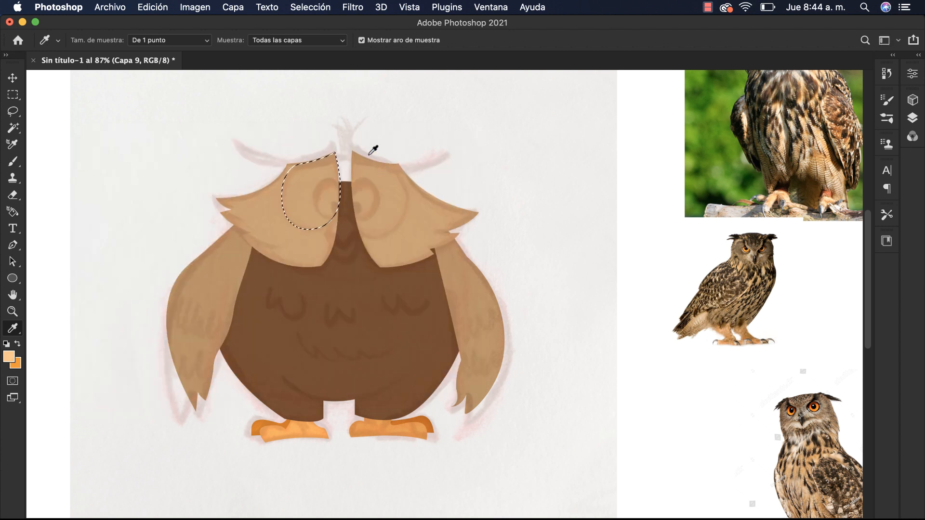
Set the foreground colour to light yellow ffee8e, fill the left eye selection with it, and deselect.
{"action": "left_click", "coordinate": [8, 356]}
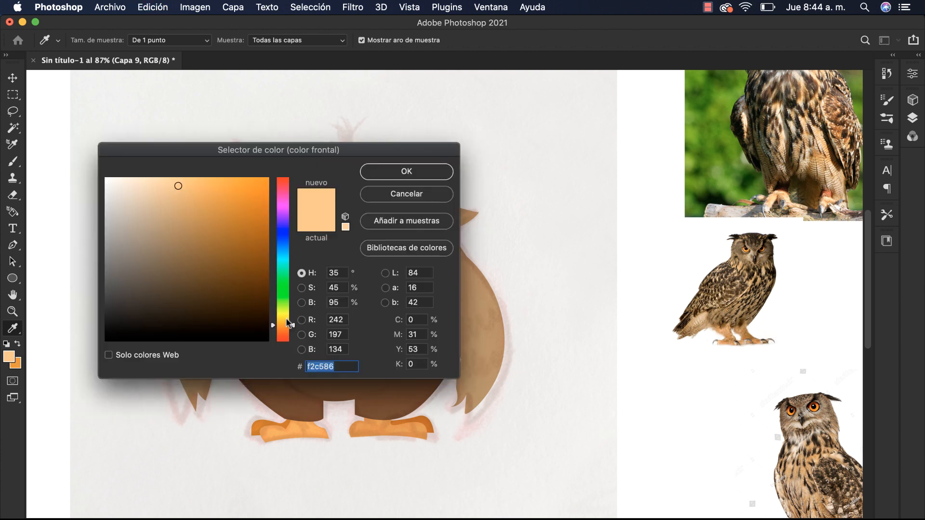
{"action": "left_click_drag", "start_coordinate": [288, 324], "coordinate": [288, 318]}
{"action": "left_click", "coordinate": [178, 178]}
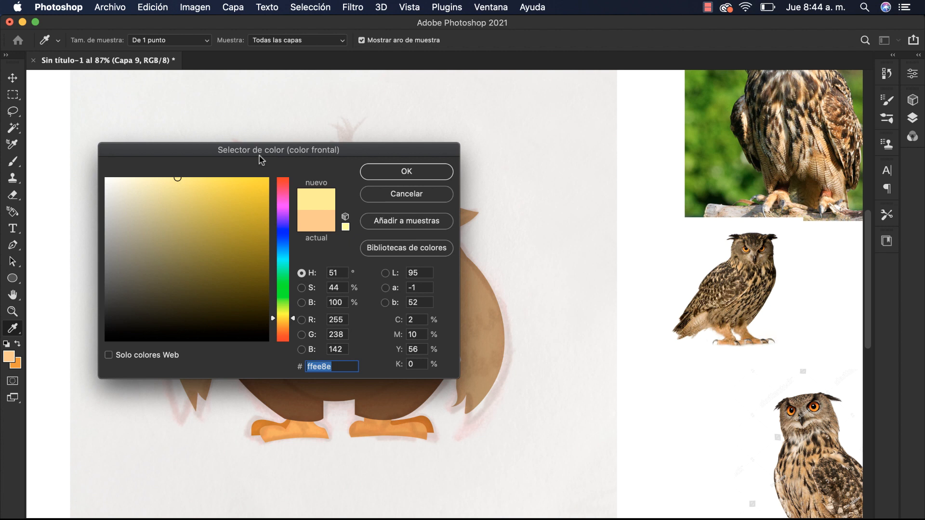
{"action": "left_click", "coordinate": [408, 171]}
{"action": "key", "text": "alt+BackSpace"}
{"action": "key", "text": "super+d"}
Trace the large rounded eye area on the right half of the owl's face as a closed Pen path.
{"action": "key", "text": "p"}
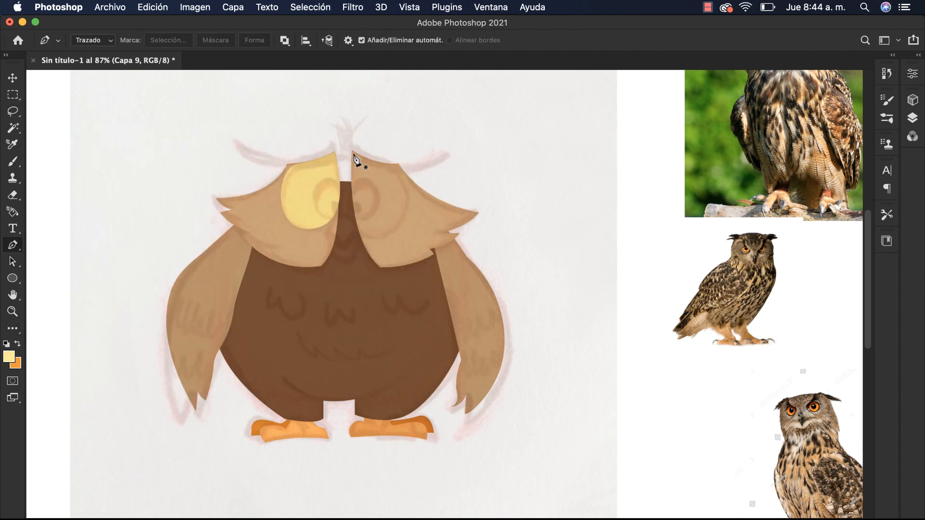
{"action": "left_click", "coordinate": [352, 152]}
{"action": "left_click_drag", "start_coordinate": [377, 251], "coordinate": [375, 247]}
{"action": "left_click_drag", "start_coordinate": [403, 184], "coordinate": [388, 152]}
{"action": "left_click", "coordinate": [385, 163]}
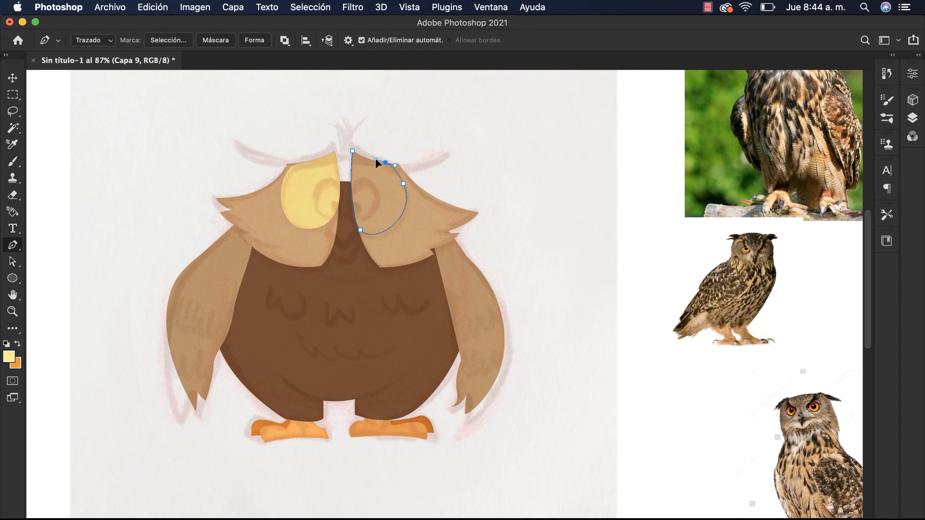
{"action": "left_click", "coordinate": [352, 151]}
Convert the right eye path to a selection, fill it with light yellow ffee8e, and deselect.
{"action": "key", "text": "super+Return"}
{"action": "key", "text": "alt+BackSpace"}
{"action": "key", "text": "super+d"}
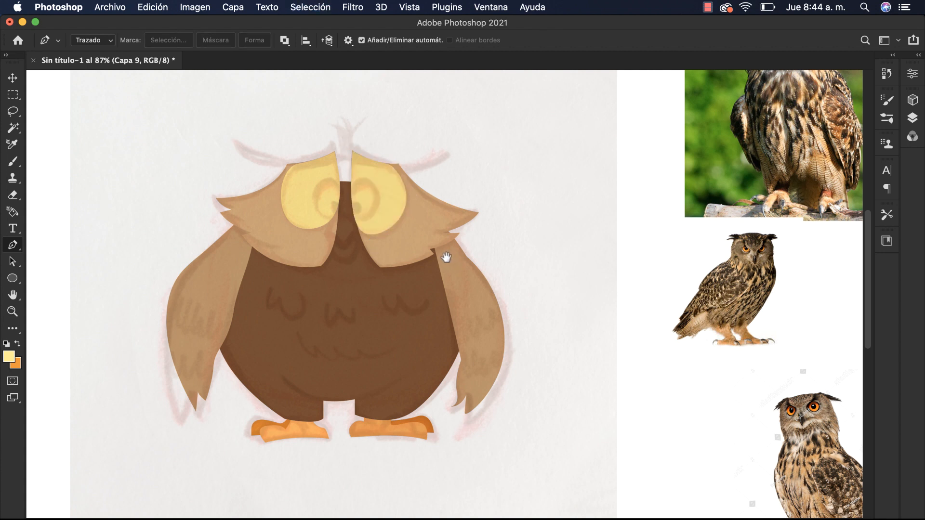
Make an elliptical selection over the sketched left eyeball and add a new layer above the yellow eye layer.
{"action": "left_click", "coordinate": [12, 94]}
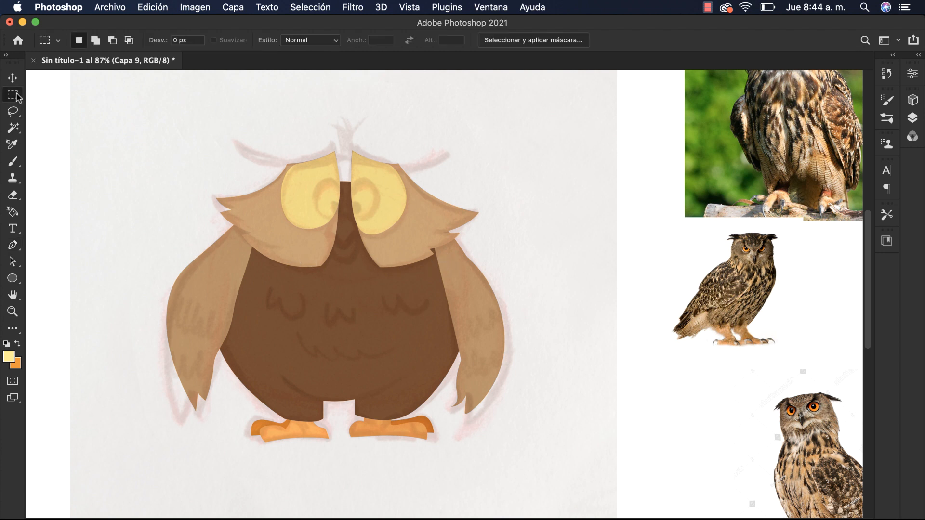
{"action": "left_click_drag", "start_coordinate": [312, 188], "coordinate": [341, 216]}
{"action": "left_click", "coordinate": [913, 118]}
{"action": "left_click", "coordinate": [862, 498]}
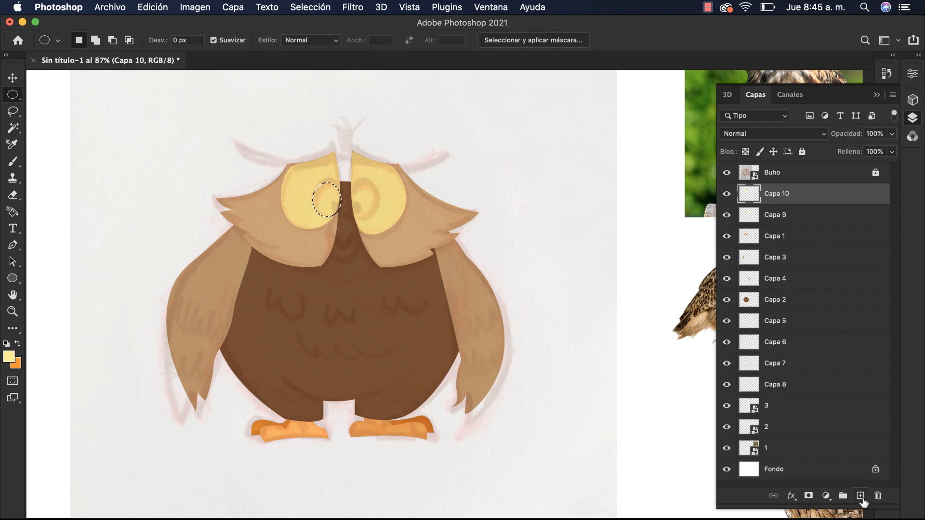
{"action": "left_click", "coordinate": [878, 95]}
Sample white from the canvas background, fill the left eyeball selection with it, and deselect.
{"action": "key", "text": "i"}
{"action": "left_click", "coordinate": [636, 187]}
{"action": "key", "text": "alt+BackSpace"}
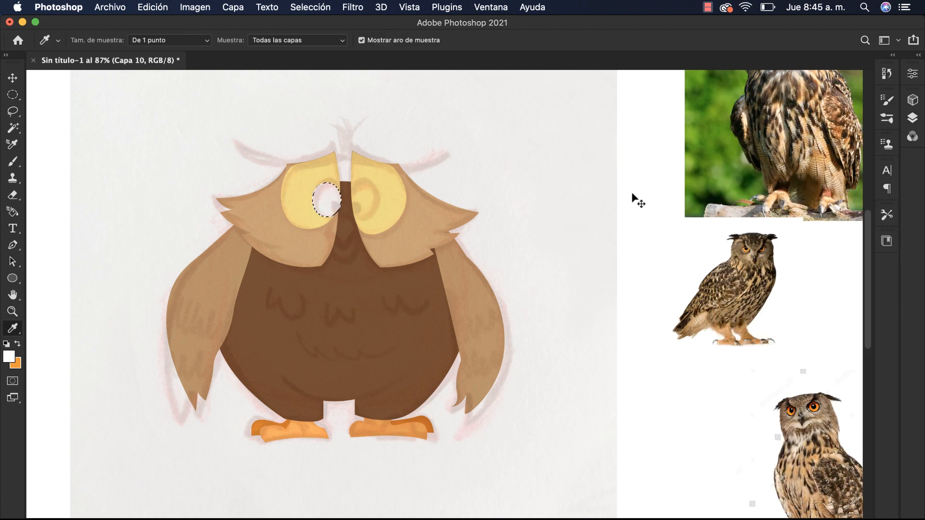
{"action": "key", "text": "super+d"}
Warp the white left eyeball to fit the sketched outline.
{"action": "key", "text": "super+t"}
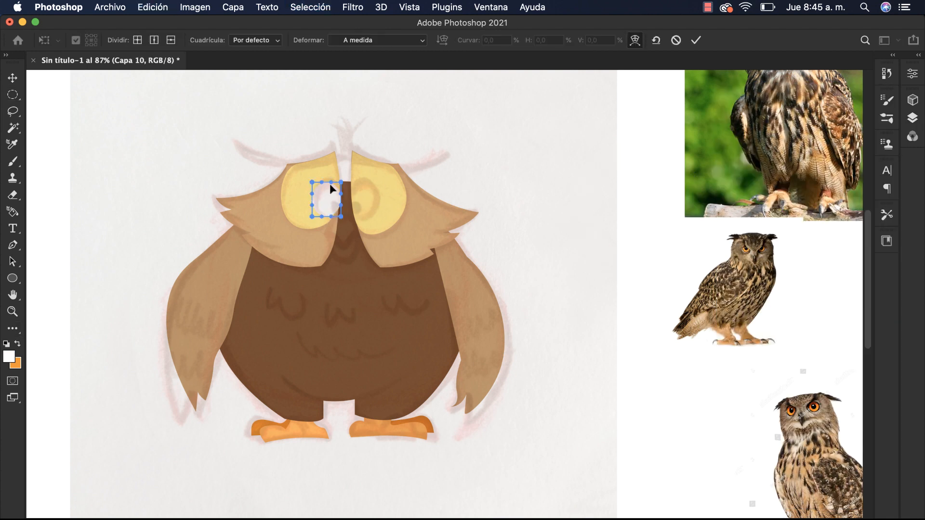
{"action": "left_click_drag", "start_coordinate": [334, 176], "coordinate": [379, 218]}
{"action": "key", "text": "Return"}
Make an elliptical selection over the sketched right eyeball and fill it with white on a new layer.
{"action": "key", "text": "i"}
{"action": "key", "text": "m"}
{"action": "left_click", "coordinate": [912, 118]}
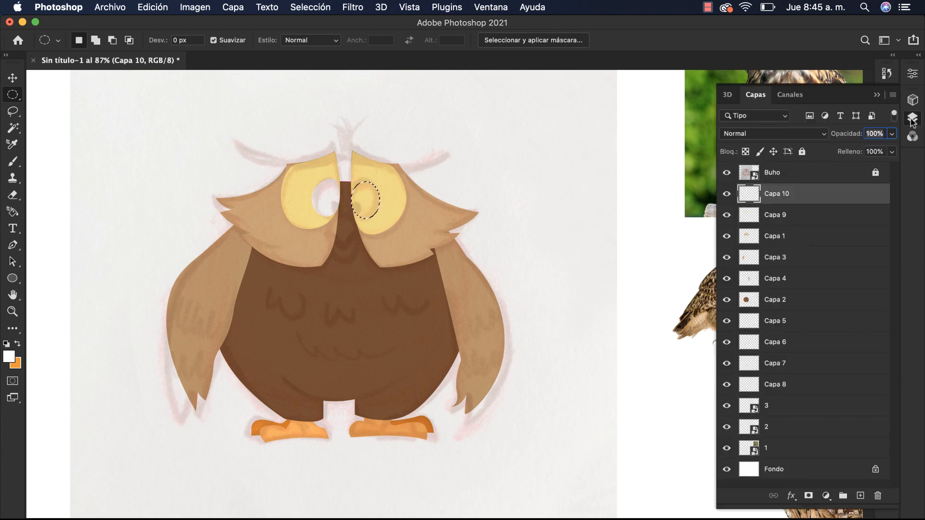
{"action": "left_click", "coordinate": [860, 495]}
{"action": "left_click", "coordinate": [877, 95]}
{"action": "key", "text": "i"}
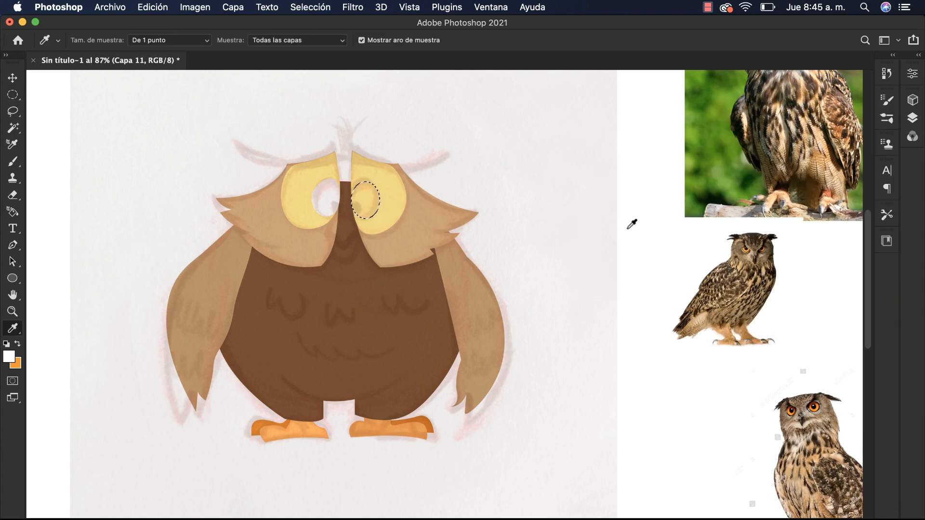
Warp the white right eyeball to fit its sketched outline beside the beak ridge.
{"action": "key", "text": "ctrl+t"}
{"action": "left_click", "coordinate": [634, 38]}
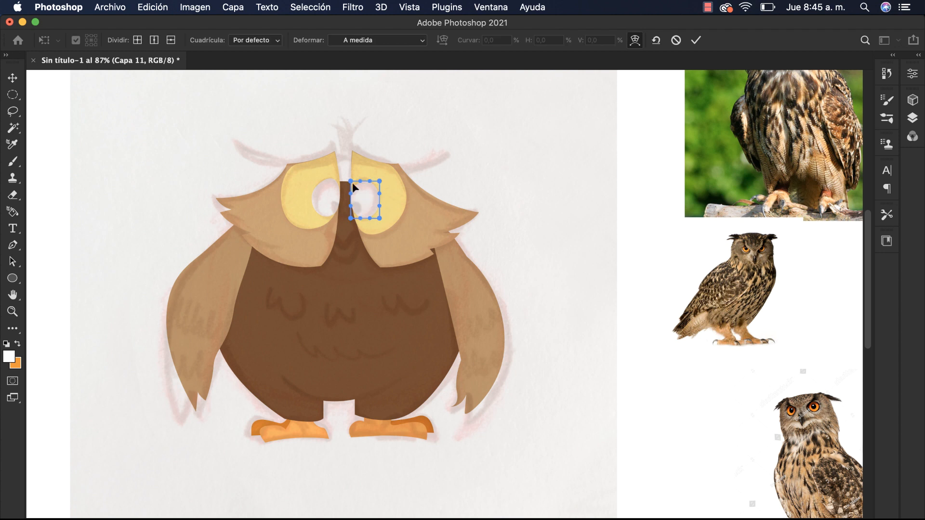
{"action": "mouse_move", "coordinate": [350, 181]}
{"action": "left_mouse_down"}
{"action": "mouse_move", "coordinate": [349, 171]}
{"action": "mouse_move", "coordinate": [353, 192]}
{"action": "left_mouse_up"}
{"action": "key", "text": "Escape"}
Add a new layer above the eyeballs and make a small elliptical selection over the right eye's pupil.
{"action": "left_click", "coordinate": [912, 118]}
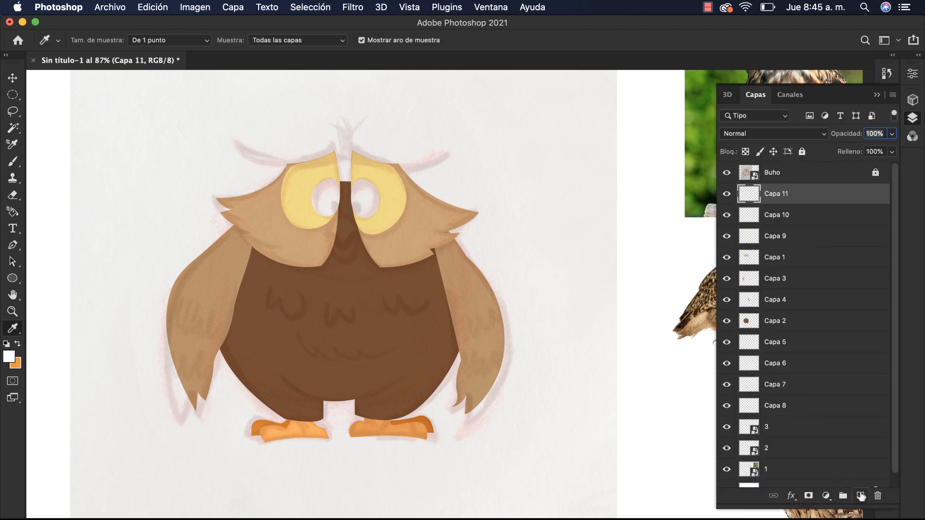
{"action": "left_click", "coordinate": [861, 496]}
{"action": "key", "text": "m"}
{"action": "left_click", "coordinate": [12, 94]}
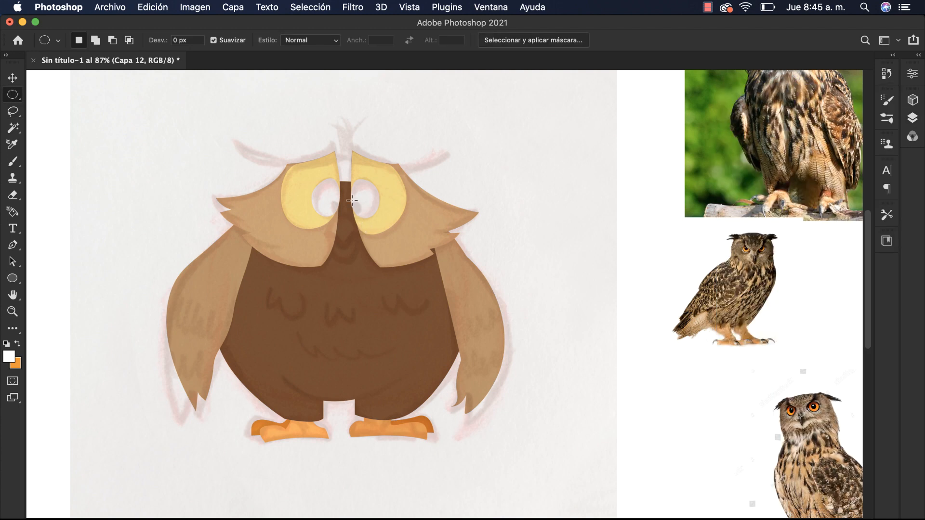
{"action": "left_click_drag", "start_coordinate": [352, 200], "coordinate": [364, 217]}
{"action": "key", "text": "F7"}
{"action": "key", "text": "ctrl+d"}
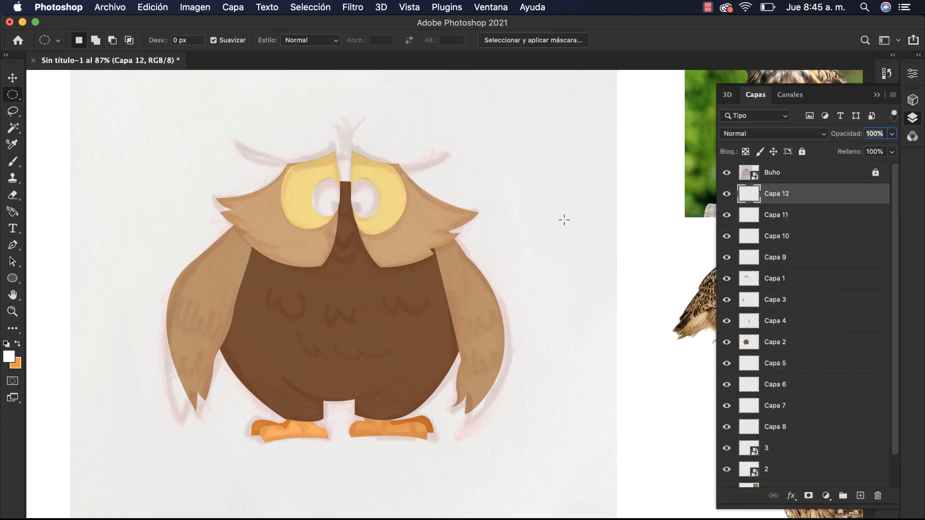
Fill the right pupil with a very dark brown based on the body colour and duplicate it onto the left eye.
{"action": "key", "text": "i"}
{"action": "key", "text": "F7"}
{"action": "left_click", "coordinate": [386, 289]}
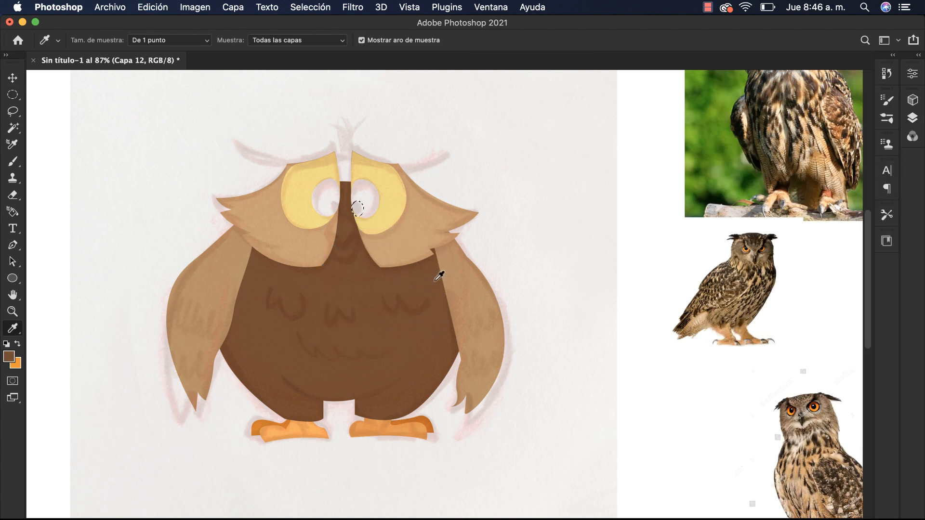
{"action": "left_click_drag", "start_coordinate": [431, 282], "coordinate": [430, 270]}
{"action": "key", "text": "v"}
{"action": "left_click_drag", "start_coordinate": [361, 217], "coordinate": [341, 213]}
Trace the upper beak below the eyes as a closed Pen path and convert it to a selection.
{"action": "key", "text": "p"}
{"action": "left_click", "coordinate": [342, 244]}
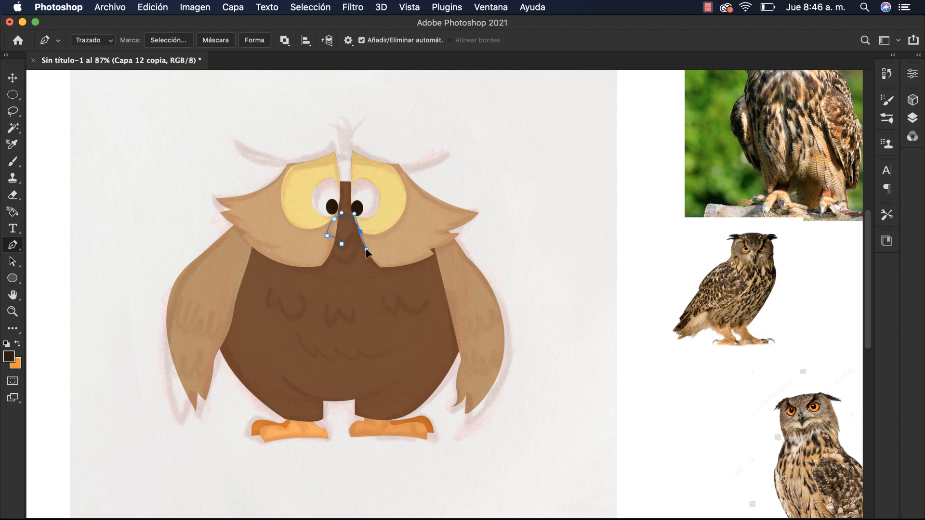
{"action": "mouse_move", "coordinate": [366, 250]}
{"action": "left_mouse_down"}
{"action": "mouse_move", "coordinate": [350, 234]}
{"action": "mouse_move", "coordinate": [361, 234]}
{"action": "left_mouse_up"}
{"action": "left_click", "coordinate": [341, 244]}
{"action": "key", "text": "ctrl+Return"}
Fill the upper beak selection on a new layer with orange sampled from the owl's foot, and deselect.
{"action": "key", "text": "F7"}
{"action": "left_click", "coordinate": [859, 495]}
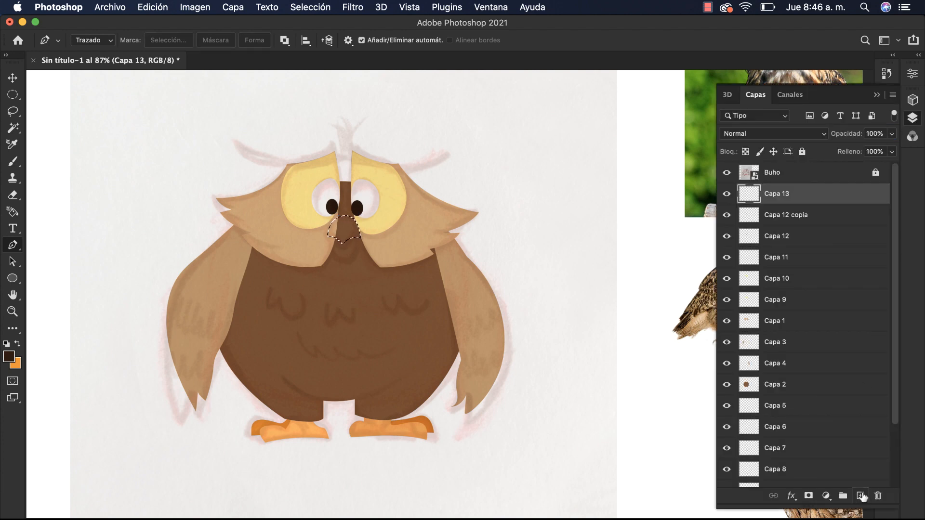
{"action": "key", "text": "i"}
{"action": "key", "text": "F7"}
{"action": "left_click", "coordinate": [421, 432]}
{"action": "key", "text": "alt+BackSpace"}
{"action": "key", "text": "ctrl+d"}
Trace the rounded lower beak as a closed Pen path and convert it to a selection.
{"action": "key", "text": "p"}
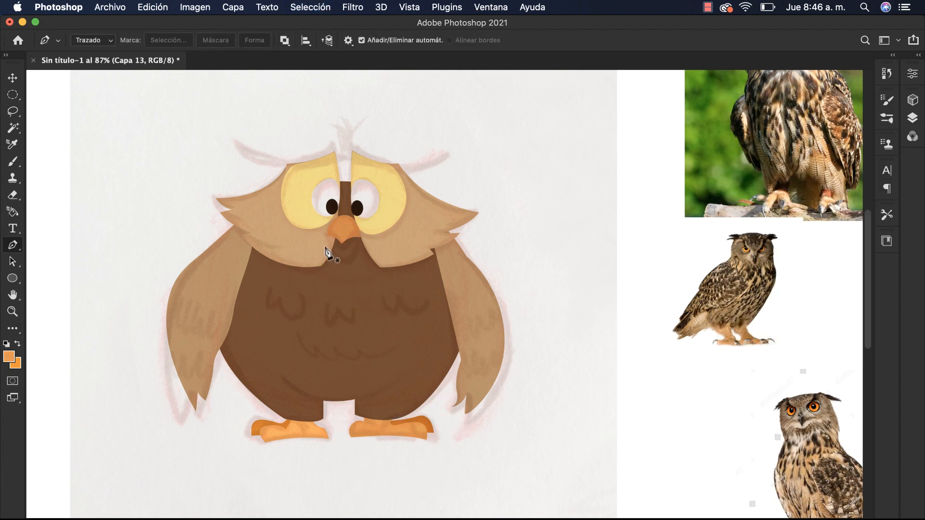
{"action": "left_click", "coordinate": [329, 236]}
{"action": "key", "text": "ctrl+z"}
{"action": "left_click", "coordinate": [325, 237]}
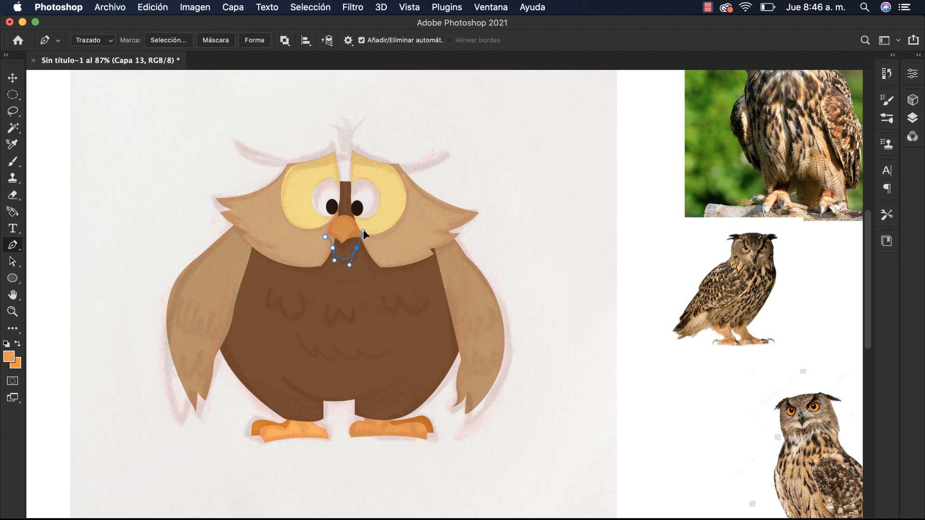
{"action": "left_click_drag", "start_coordinate": [364, 237], "coordinate": [369, 237]}
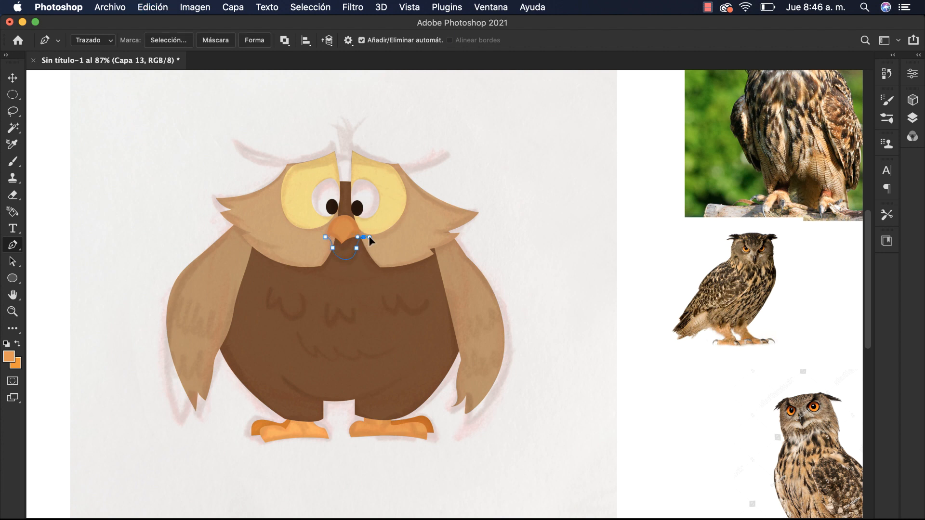
{"action": "left_click", "coordinate": [325, 237]}
{"action": "key", "text": "ctrl+Return"}
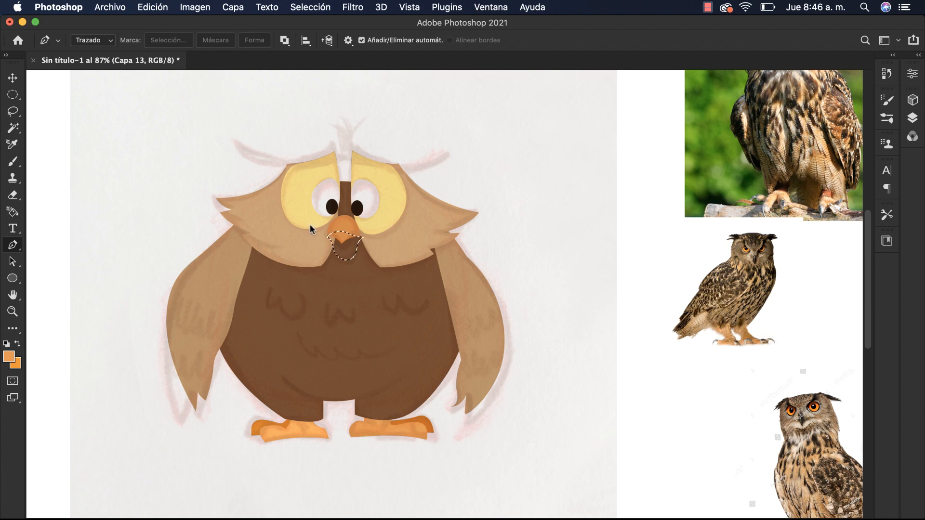
Fill the lower beak with a darker orange on a new layer beneath the upper beak layer, and deselect.
{"action": "left_click", "coordinate": [912, 118]}
{"action": "left_click", "coordinate": [860, 496]}
{"action": "key", "text": "i"}
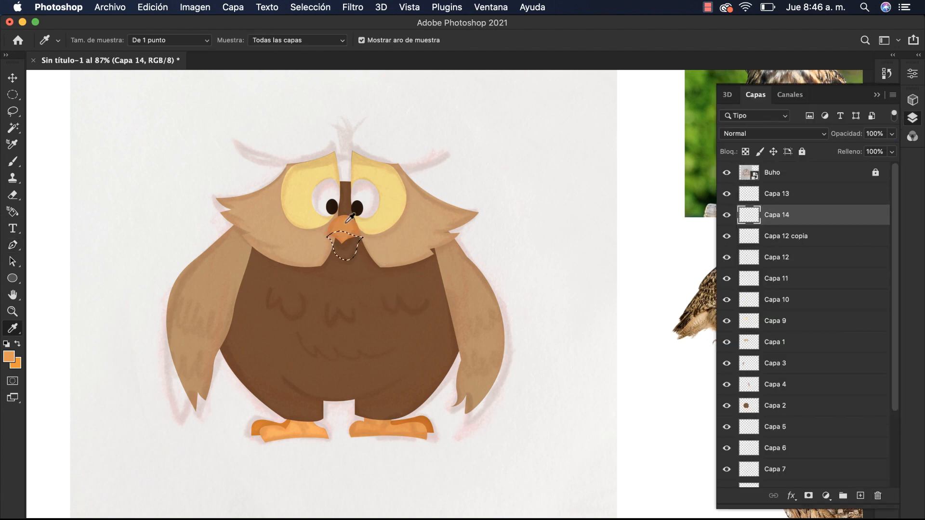
{"action": "left_click", "coordinate": [350, 217], "text": "ctrl+alt+super"}
{"action": "key", "text": "alt+BackSpace"}
{"action": "key", "text": "ctrl+d"}
Trace the mouth opening between the upper and lower beak as a closed Pen path and convert it to a selection.
{"action": "key", "text": "p"}
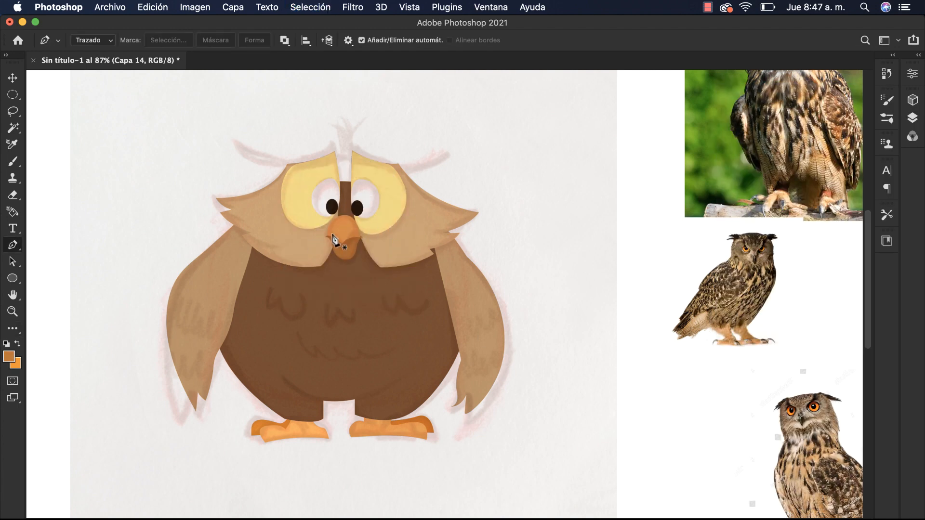
{"action": "left_click", "coordinate": [330, 233]}
{"action": "left_click", "coordinate": [330, 233]}
{"action": "key", "text": "ctrl+Return"}
Fill the mouth opening with dark brown on a new layer between the two beak layers, and deselect.
{"action": "left_click", "coordinate": [912, 117]}
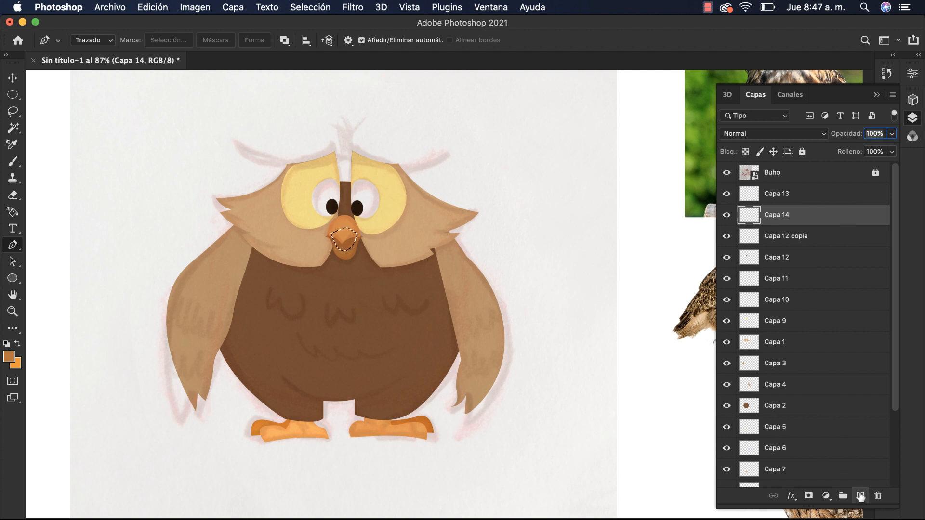
{"action": "left_click", "coordinate": [860, 496]}
{"action": "key", "text": "i"}
{"action": "left_click_drag", "start_coordinate": [348, 240], "coordinate": [334, 270]}
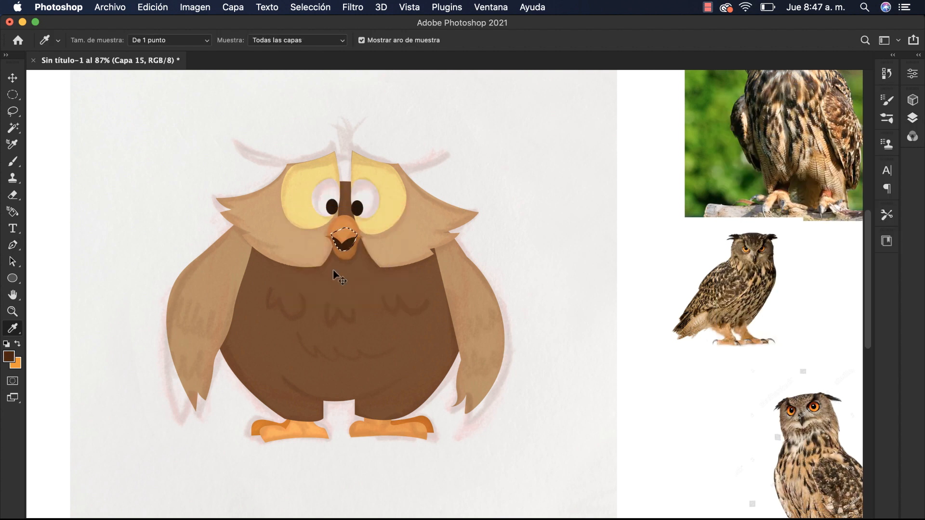
{"action": "key", "text": "v"}
Add a new layer for the eyebrows and choose the Lápiz definido definitivo KYLE brush from Pinceles secos.
{"action": "left_click", "coordinate": [912, 119]}
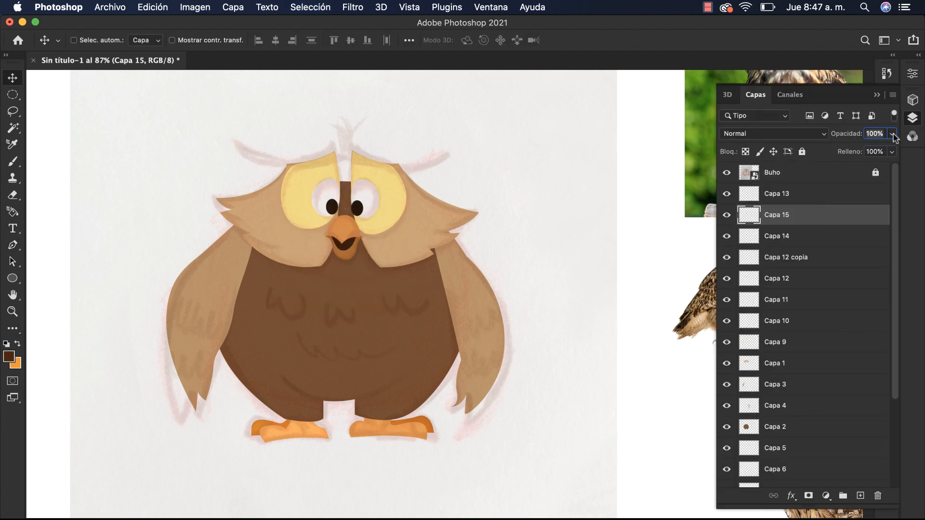
{"action": "left_click", "coordinate": [860, 496]}
{"action": "left_click", "coordinate": [877, 94]}
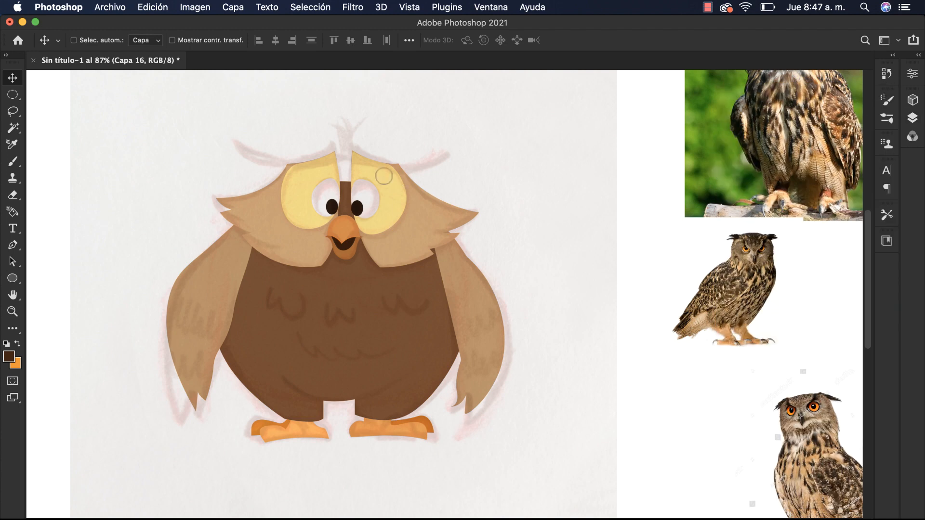
{"action": "key", "text": "b"}
{"action": "right_click", "coordinate": [560, 280]}
{"action": "left_click_drag", "start_coordinate": [584, 332], "coordinate": [587, 312]}
{"action": "left_click", "coordinate": [448, 325]}
{"action": "left_click", "coordinate": [512, 362]}
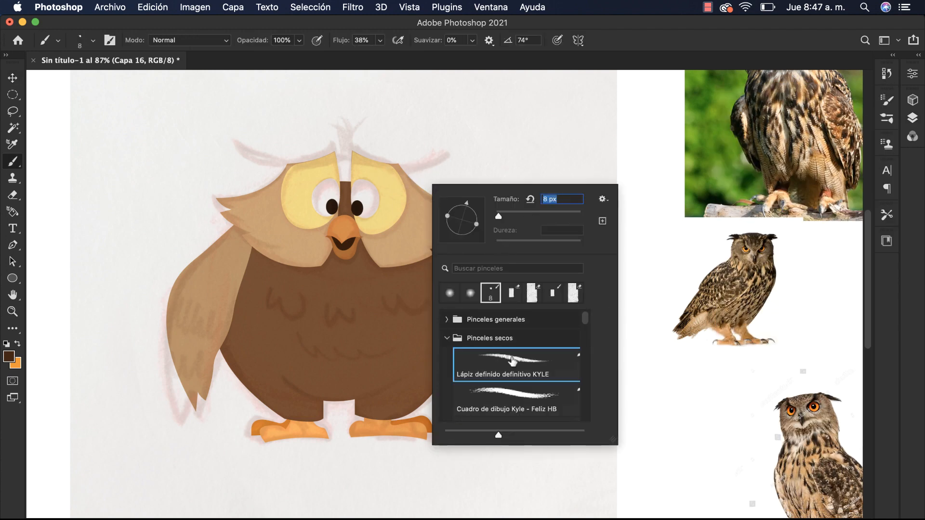
{"action": "key", "text": "Return"}
{"action": "key", "text": "Return"}
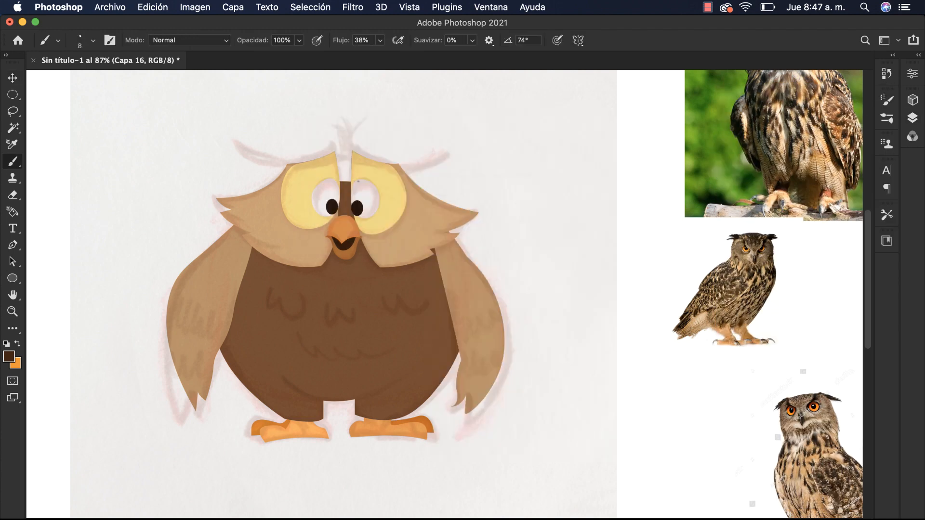
Try painting the left eyebrow freehand over the sketch and undo the strokes.
{"action": "left_click_drag", "start_coordinate": [365, 181], "coordinate": [372, 183]}
{"action": "left_click_drag", "start_coordinate": [305, 179], "coordinate": [366, 211]}
{"action": "mouse_move", "coordinate": [328, 157]}
{"action": "left_mouse_down"}
{"action": "mouse_move", "coordinate": [287, 166]}
{"action": "mouse_move", "coordinate": [240, 154]}
{"action": "left_mouse_up"}
{"action": "key", "text": "super+z"}
{"action": "left_click_drag", "start_coordinate": [332, 158], "coordinate": [241, 152]}
{"action": "key", "text": "super+z"}
Set the brush smoothing to 47% and paint both curved eyebrows in very dark brown with the 23 px brush.
{"action": "left_click", "coordinate": [473, 40]}
{"action": "left_click", "coordinate": [490, 54]}
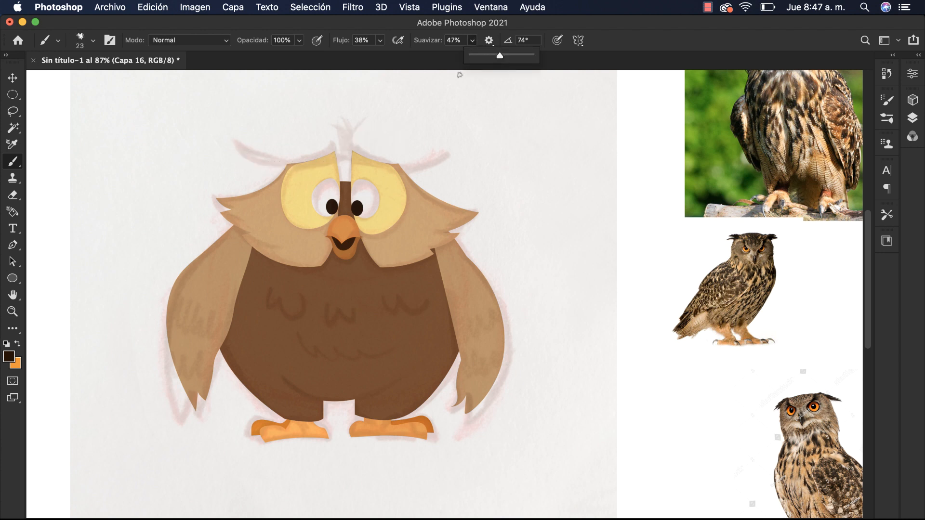
{"action": "left_click", "coordinate": [459, 75]}
{"action": "mouse_move", "coordinate": [336, 158]}
{"action": "left_mouse_down"}
{"action": "mouse_move", "coordinate": [278, 167]}
{"action": "mouse_move", "coordinate": [234, 141]}
{"action": "mouse_move", "coordinate": [298, 160]}
{"action": "mouse_move", "coordinate": [331, 146]}
{"action": "mouse_move", "coordinate": [333, 162]}
{"action": "mouse_move", "coordinate": [306, 157]}
{"action": "mouse_move", "coordinate": [333, 158]}
{"action": "left_mouse_up"}
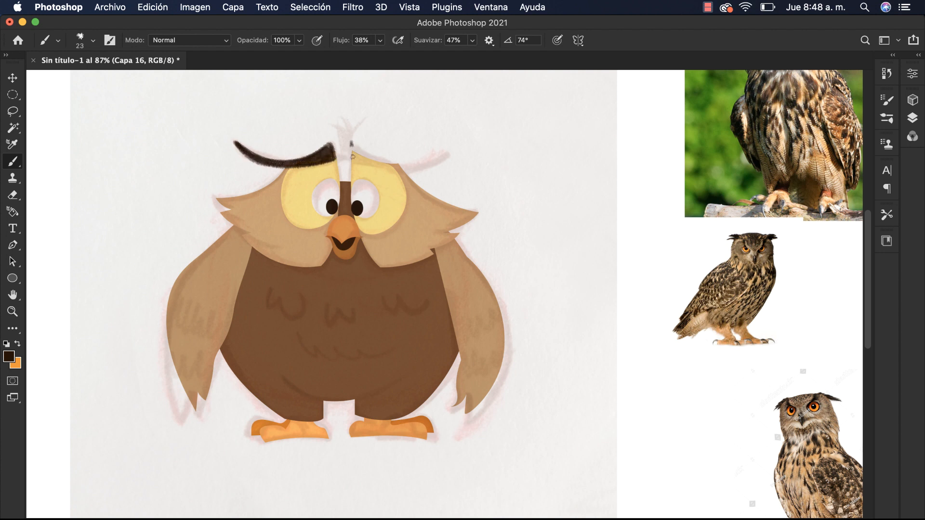
{"action": "mouse_move", "coordinate": [354, 156]}
{"action": "left_mouse_down"}
{"action": "mouse_move", "coordinate": [392, 169]}
{"action": "mouse_move", "coordinate": [447, 147]}
{"action": "mouse_move", "coordinate": [395, 170]}
{"action": "mouse_move", "coordinate": [447, 146]}
{"action": "mouse_move", "coordinate": [388, 165]}
{"action": "mouse_move", "coordinate": [351, 138]}
{"action": "mouse_move", "coordinate": [411, 166]}
{"action": "left_mouse_up"}
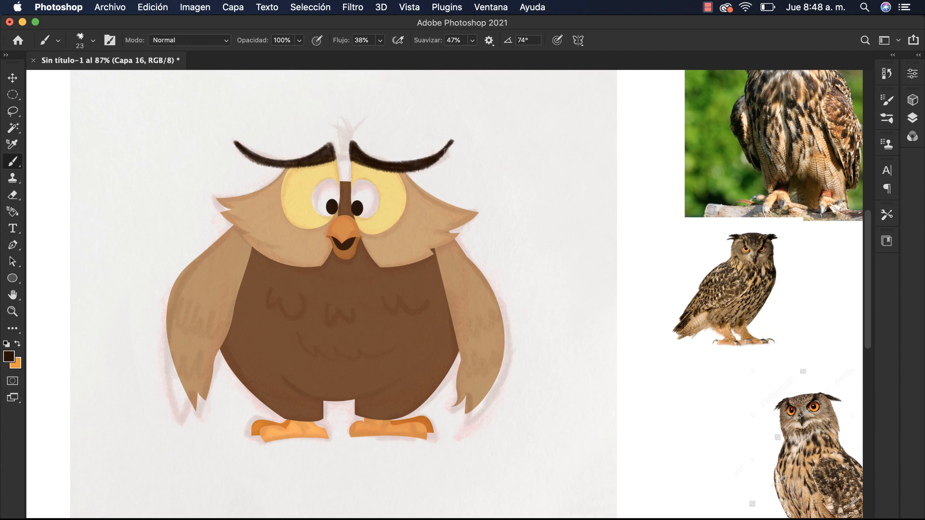
Select the body layer Capa 2 and trace a closed Pen path around the area behind the eyes up to the eyebrows.
{"action": "left_click", "coordinate": [423, 339], "text": "super"}
{"action": "left_click", "coordinate": [912, 118]}
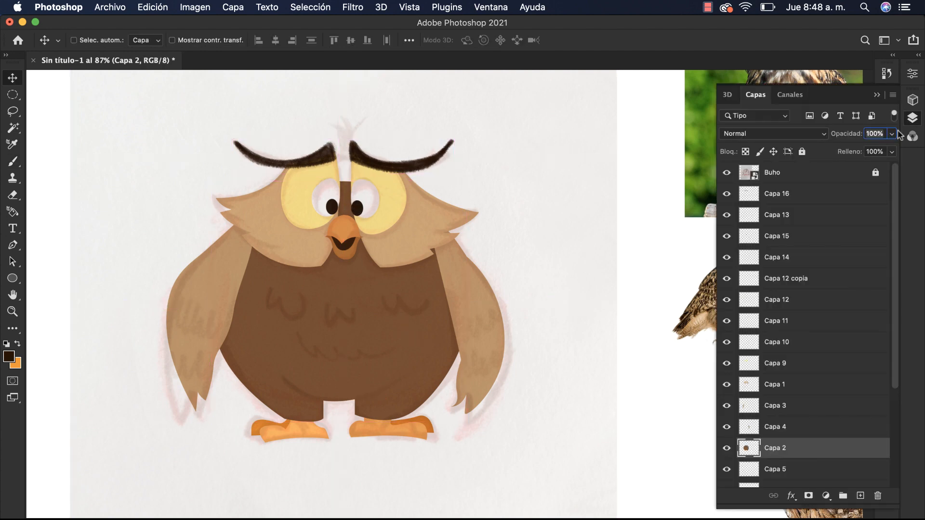
{"action": "left_click", "coordinate": [386, 305]}
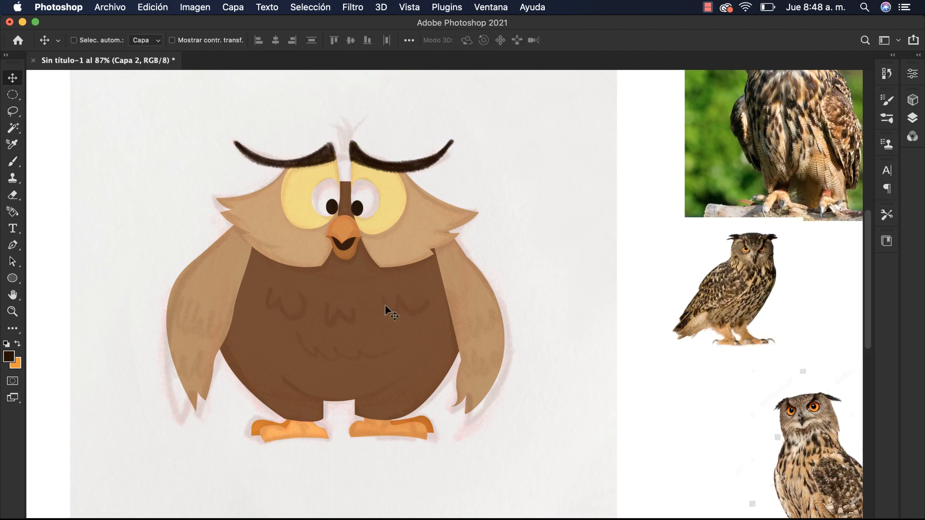
{"action": "key", "text": "p"}
{"action": "left_click", "coordinate": [406, 209]}
{"action": "left_click_drag", "start_coordinate": [365, 161], "coordinate": [355, 158]}
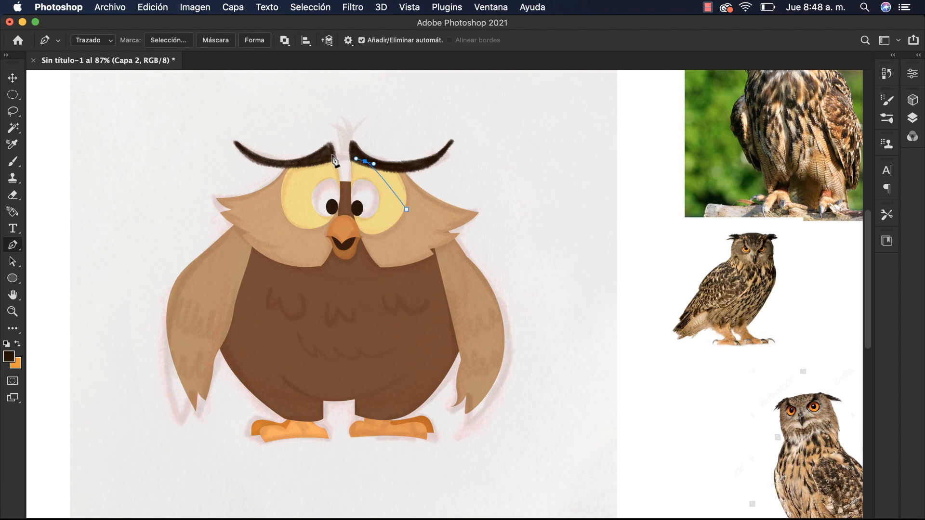
{"action": "left_click_drag", "start_coordinate": [295, 172], "coordinate": [301, 174]}
{"action": "left_click", "coordinate": [297, 221]}
{"action": "left_click_drag", "start_coordinate": [322, 239], "coordinate": [331, 240]}
{"action": "left_click", "coordinate": [394, 234]}
{"action": "left_click", "coordinate": [406, 209]}
Convert the head path to a selection and fill it with brown sampled from the body.
{"action": "key", "text": "super+Return"}
{"action": "key", "text": "i"}
{"action": "left_click", "coordinate": [418, 349]}
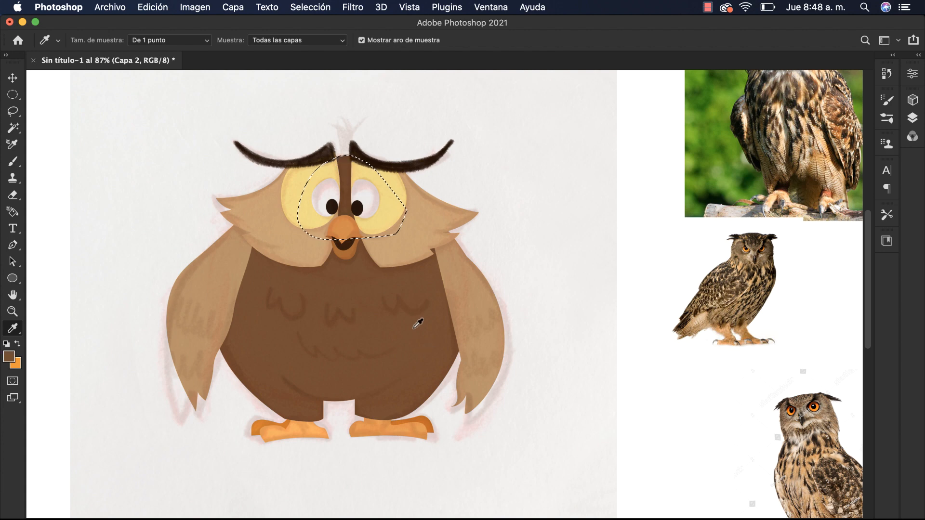
Deselect the head area, add a new layer above the eyebrow layer Capa 16 and ready the 23 px brush.
{"action": "left_click", "coordinate": [371, 162], "text": "super"}
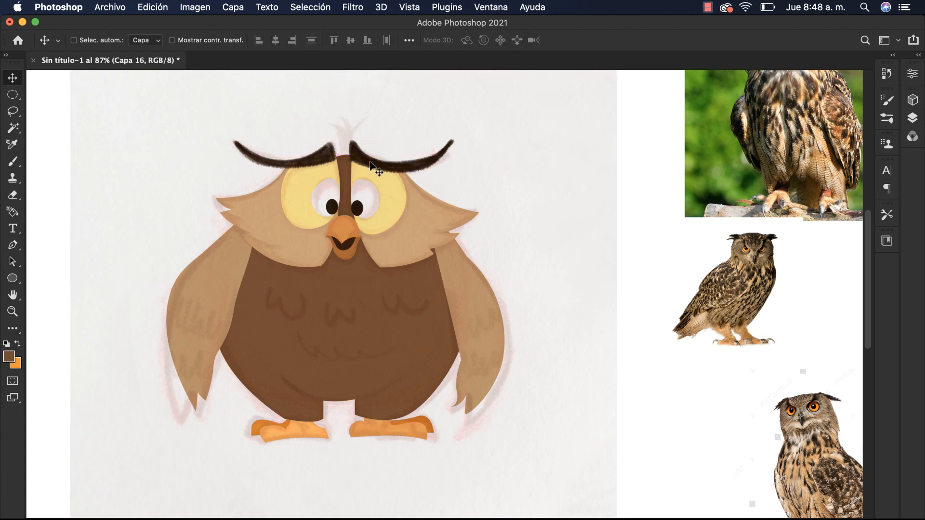
{"action": "left_click", "coordinate": [912, 118]}
{"action": "left_click", "coordinate": [860, 496]}
{"action": "left_click", "coordinate": [895, 90]}
{"action": "key", "text": "b"}
{"action": "right_click", "coordinate": [377, 244]}
{"action": "key", "text": "b"}
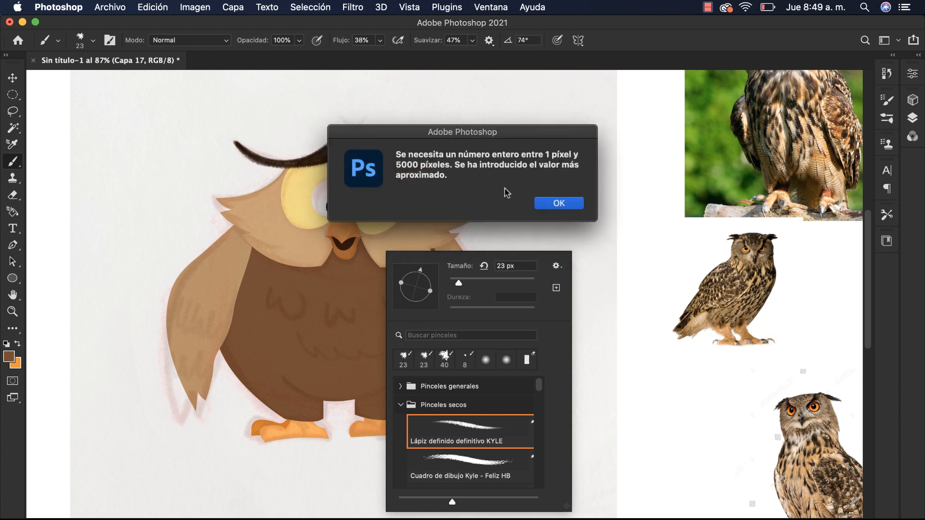
{"action": "left_click", "coordinate": [549, 203]}
{"action": "left_click", "coordinate": [383, 171]}
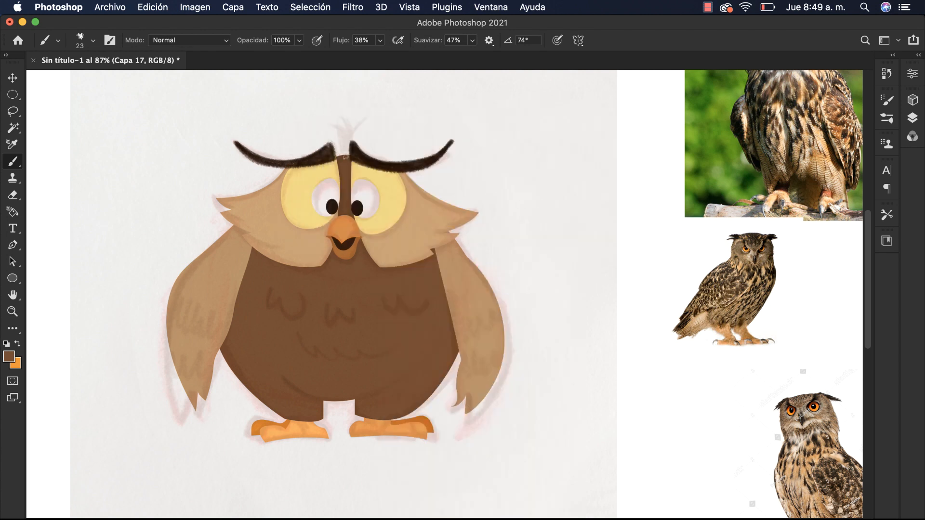
Sample the eyebrows' very dark brown and paint the thin curved feather tuft on top of the owl's head.
{"action": "left_click_drag", "start_coordinate": [346, 157], "coordinate": [323, 103]}
{"action": "key", "text": "super+z"}
{"action": "left_click", "coordinate": [360, 154], "text": "alt"}
{"action": "mouse_move", "coordinate": [341, 157]}
{"action": "left_mouse_down"}
{"action": "mouse_move", "coordinate": [321, 119]}
{"action": "mouse_move", "coordinate": [343, 103]}
{"action": "left_mouse_up"}
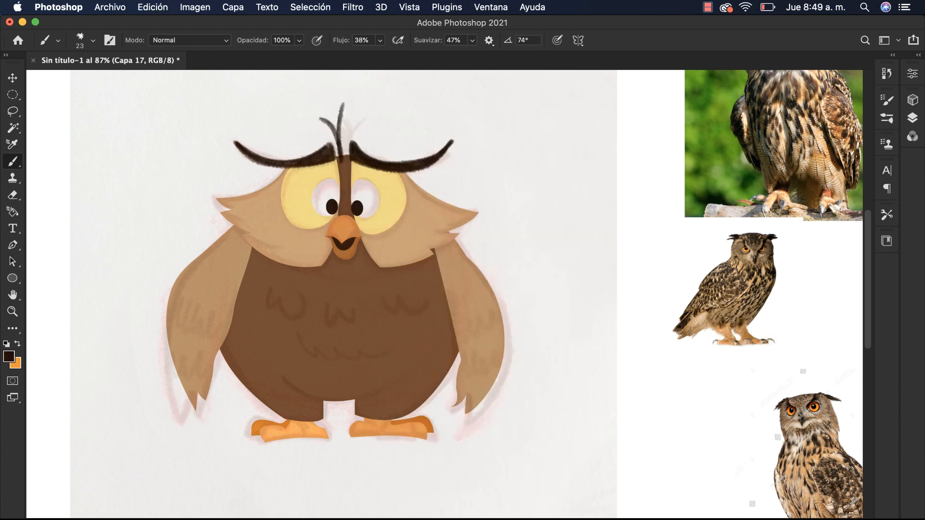
{"action": "left_click_drag", "start_coordinate": [344, 157], "coordinate": [365, 129]}
{"action": "key", "text": "z"}
{"action": "key", "text": "v"}
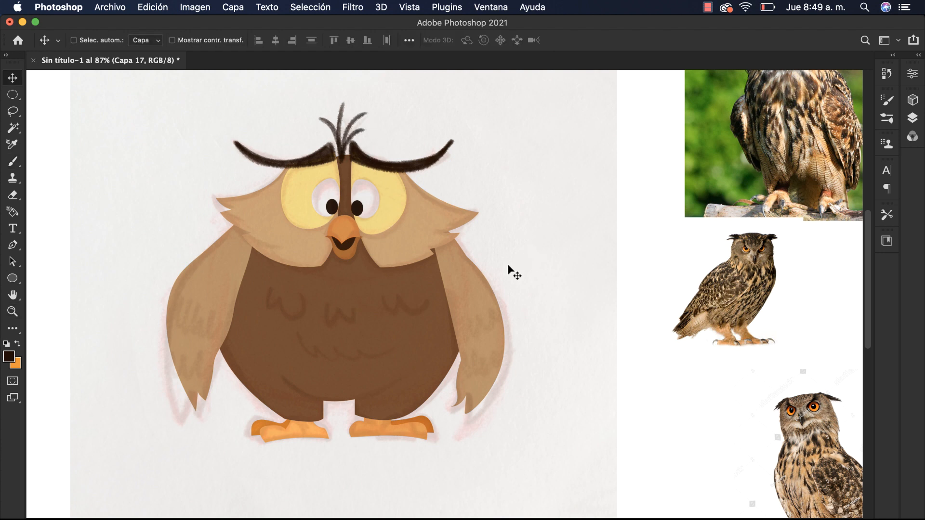
Hide the sketch layer Buho to view the flat-coloured owl on its own.
{"action": "left_click", "coordinate": [912, 118]}
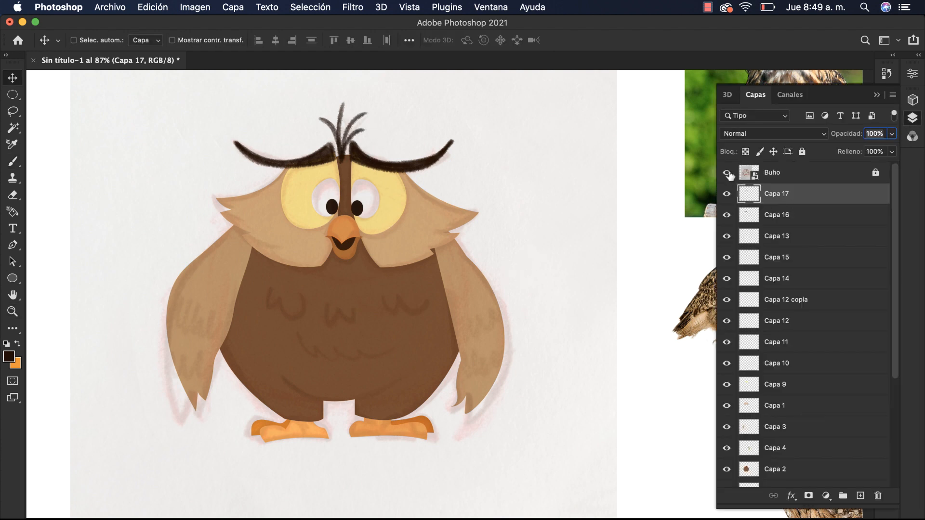
{"action": "left_click", "coordinate": [727, 173]}
{"action": "left_click", "coordinate": [728, 174]}
{"action": "left_click", "coordinate": [727, 174]}
{"action": "left_click", "coordinate": [553, 235]}
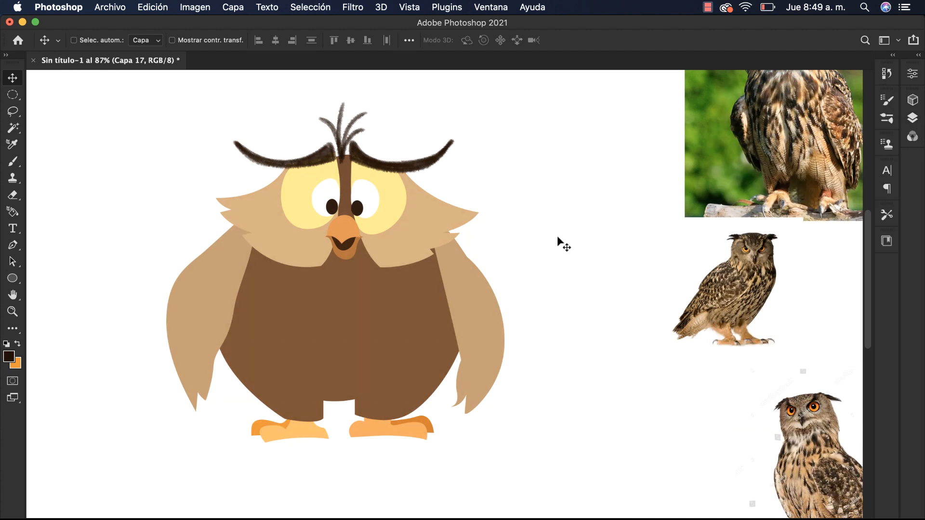
Add a new layer directly above the body layer Capa 2 and clip it to the body.
{"action": "left_click", "coordinate": [906, 122]}
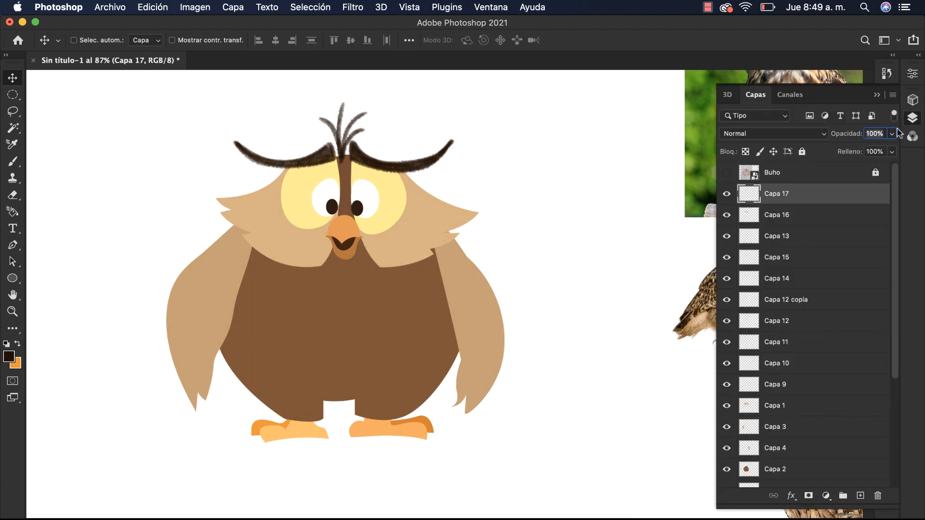
{"action": "left_click", "coordinate": [412, 238], "text": "super"}
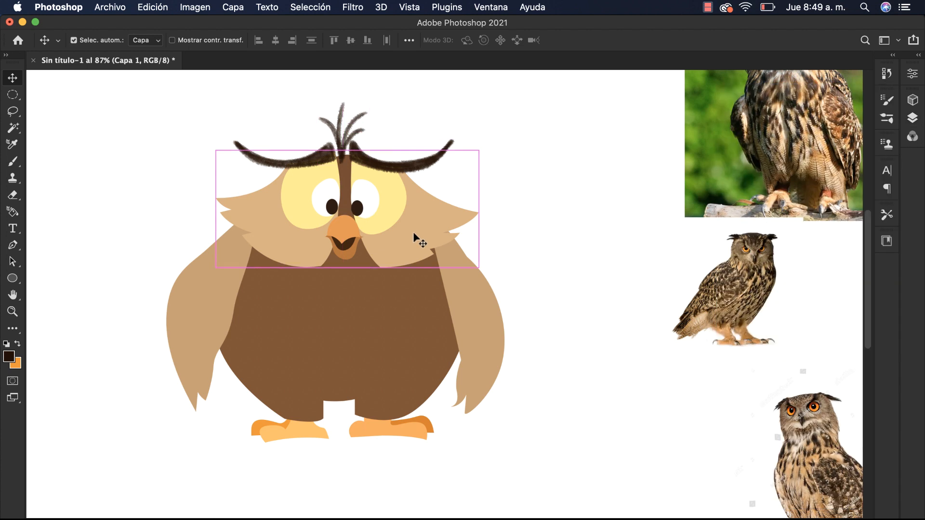
{"action": "left_click", "coordinate": [386, 319], "text": "super"}
{"action": "left_click", "coordinate": [912, 118]}
{"action": "left_click", "coordinate": [861, 496]}
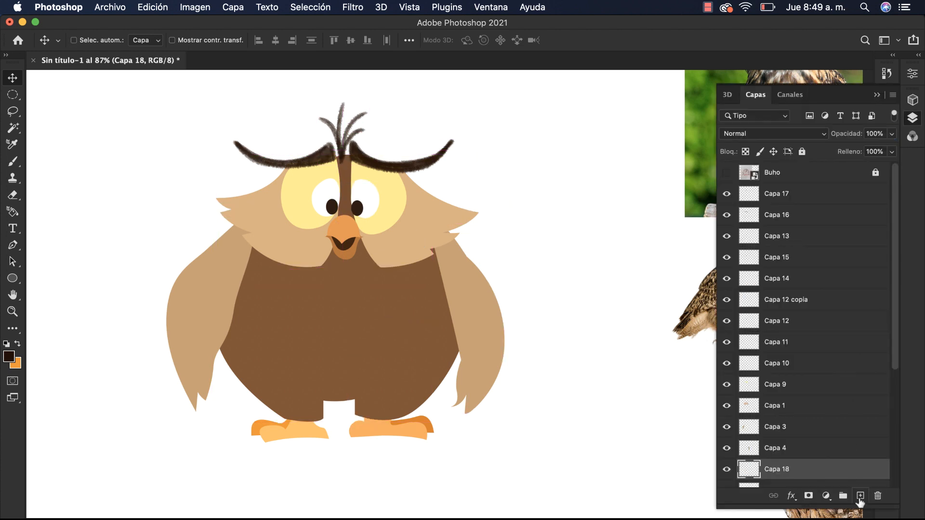
{"action": "scroll", "coordinate": [885, 388], "scroll_direction": "down", "scroll_amount": 2}
{"action": "left_click", "coordinate": [841, 414], "text": "alt"}
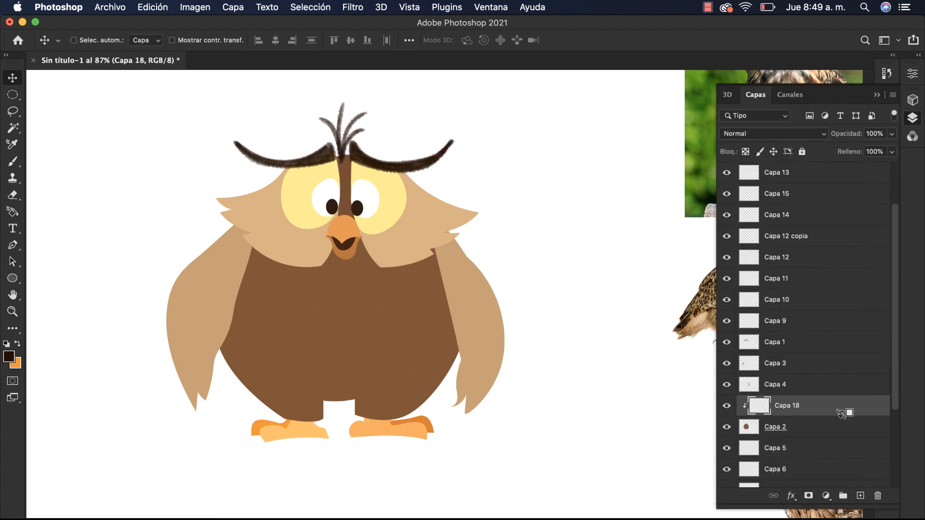
Choose the Sampled Brush 7 1 preset at 80 px for shading the body.
{"action": "key", "text": "b"}
{"action": "right_click", "coordinate": [477, 250]}
{"action": "left_click_drag", "start_coordinate": [633, 390], "coordinate": [634, 417]}
{"action": "left_click", "coordinate": [584, 416]}
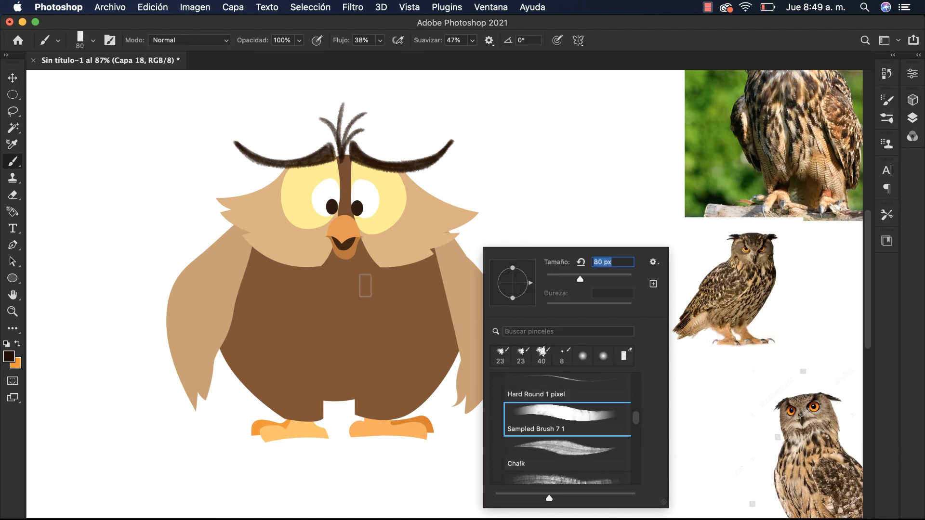
{"action": "key", "text": "Return"}
Sample the body's brown, darken it and paint soft shading over the lower body and sides with an enlarged brush.
{"action": "left_click", "coordinate": [394, 316], "text": "alt"}
{"action": "mouse_move", "coordinate": [396, 336]}
{"action": "left_mouse_down"}
{"action": "mouse_move", "coordinate": [449, 343]}
{"action": "mouse_move", "coordinate": [407, 345]}
{"action": "left_mouse_up"}
{"action": "mouse_move", "coordinate": [475, 334]}
{"action": "left_mouse_down"}
{"action": "mouse_move", "coordinate": [377, 407]}
{"action": "mouse_move", "coordinate": [226, 359]}
{"action": "mouse_move", "coordinate": [208, 308]}
{"action": "mouse_move", "coordinate": [355, 363]}
{"action": "mouse_move", "coordinate": [451, 319]}
{"action": "mouse_move", "coordinate": [456, 350]}
{"action": "mouse_move", "coordinate": [333, 413]}
{"action": "mouse_move", "coordinate": [204, 348]}
{"action": "mouse_move", "coordinate": [329, 388]}
{"action": "mouse_move", "coordinate": [271, 344]}
{"action": "mouse_move", "coordinate": [296, 358]}
{"action": "left_mouse_up"}
{"action": "mouse_move", "coordinate": [349, 389]}
{"action": "left_mouse_down"}
{"action": "mouse_move", "coordinate": [455, 286]}
{"action": "mouse_move", "coordinate": [417, 326]}
{"action": "mouse_move", "coordinate": [304, 344]}
{"action": "mouse_move", "coordinate": [251, 301]}
{"action": "mouse_move", "coordinate": [318, 310]}
{"action": "mouse_move", "coordinate": [382, 335]}
{"action": "mouse_move", "coordinate": [459, 305]}
{"action": "mouse_move", "coordinate": [324, 388]}
{"action": "mouse_move", "coordinate": [251, 374]}
{"action": "mouse_move", "coordinate": [421, 364]}
{"action": "mouse_move", "coordinate": [355, 382]}
{"action": "mouse_move", "coordinate": [424, 339]}
{"action": "mouse_move", "coordinate": [417, 362]}
{"action": "mouse_move", "coordinate": [452, 336]}
{"action": "mouse_move", "coordinate": [454, 313]}
{"action": "mouse_move", "coordinate": [347, 313]}
{"action": "mouse_move", "coordinate": [418, 300]}
{"action": "left_mouse_up"}
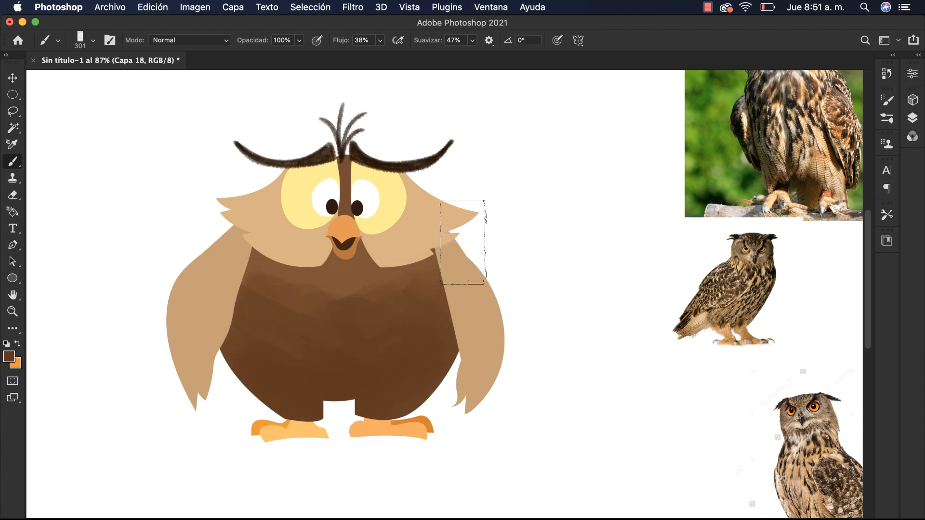
{"action": "left_click_drag", "start_coordinate": [458, 273], "coordinate": [417, 274]}
Group the shading layer Capa 18 with the body layer Capa 2 and name the group CUERPO.
{"action": "key", "text": "v"}
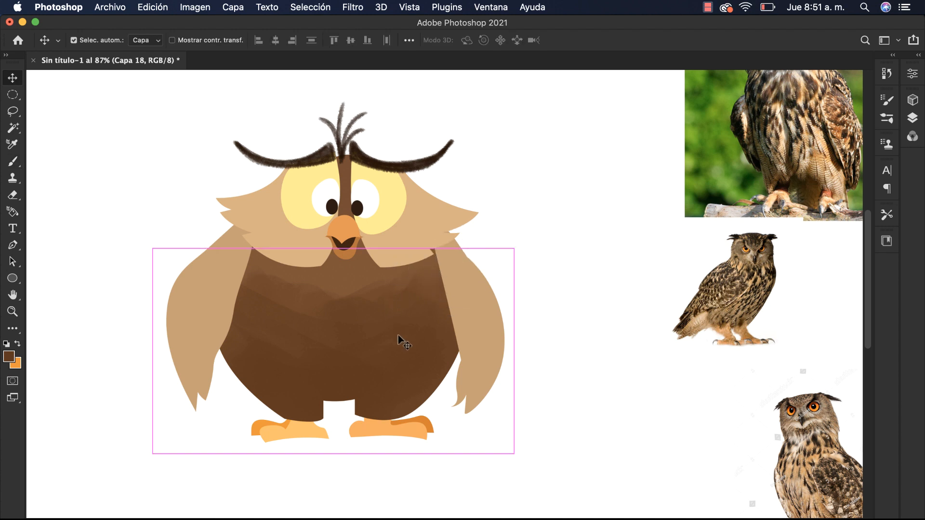
{"action": "left_click", "coordinate": [911, 121]}
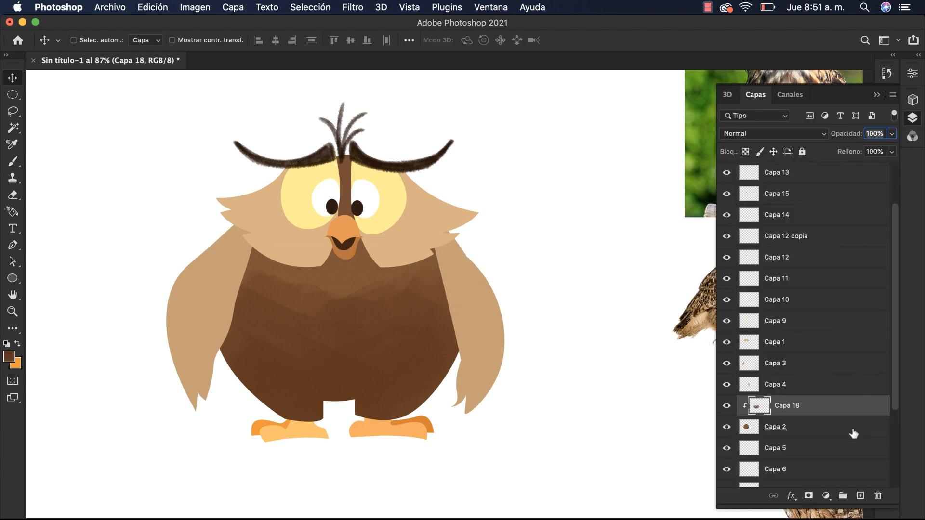
{"action": "left_click", "coordinate": [852, 428], "text": "shift"}
{"action": "key", "text": "super+g"}
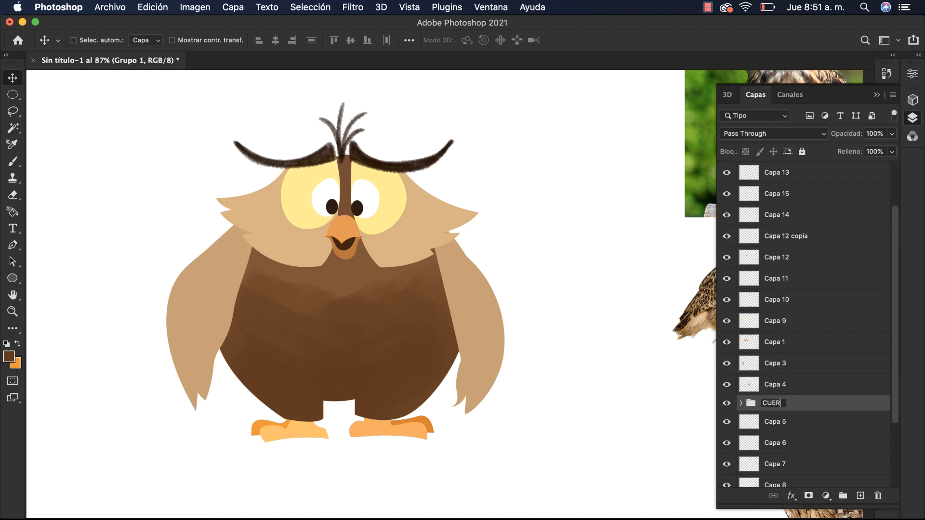
{"action": "type", "text": "PO"}
{"action": "key", "text": "Return"}
Add a new layer above Capa 18 inside CUERPO and set the 118 px brush to a light orange-brown.
{"action": "left_click", "coordinate": [741, 403]}
{"action": "left_click", "coordinate": [795, 423]}
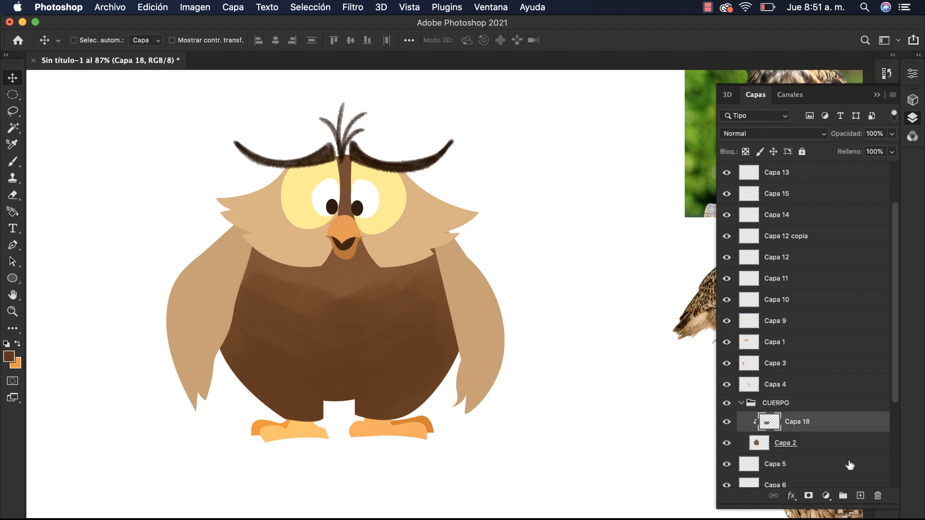
{"action": "left_click", "coordinate": [860, 496]}
{"action": "key", "text": "b"}
{"action": "left_click", "coordinate": [363, 292], "text": "alt"}
{"action": "left_click_drag", "start_coordinate": [362, 292], "coordinate": [368, 272]}
{"action": "left_click", "coordinate": [8, 357]}
{"action": "left_click_drag", "start_coordinate": [200, 229], "coordinate": [205, 217]}
{"action": "left_click", "coordinate": [422, 171]}
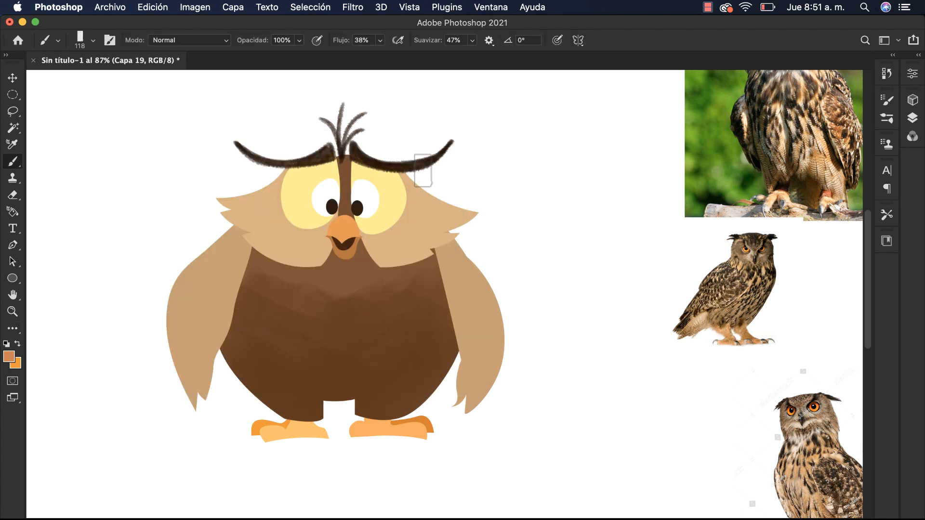
Paint rows of scalloped orange-brown feathers down the whole body, setting the brush smoothing to 0%.
{"action": "mouse_move", "coordinate": [263, 277]}
{"action": "left_mouse_down"}
{"action": "mouse_move", "coordinate": [325, 299]}
{"action": "mouse_move", "coordinate": [421, 272]}
{"action": "left_mouse_up"}
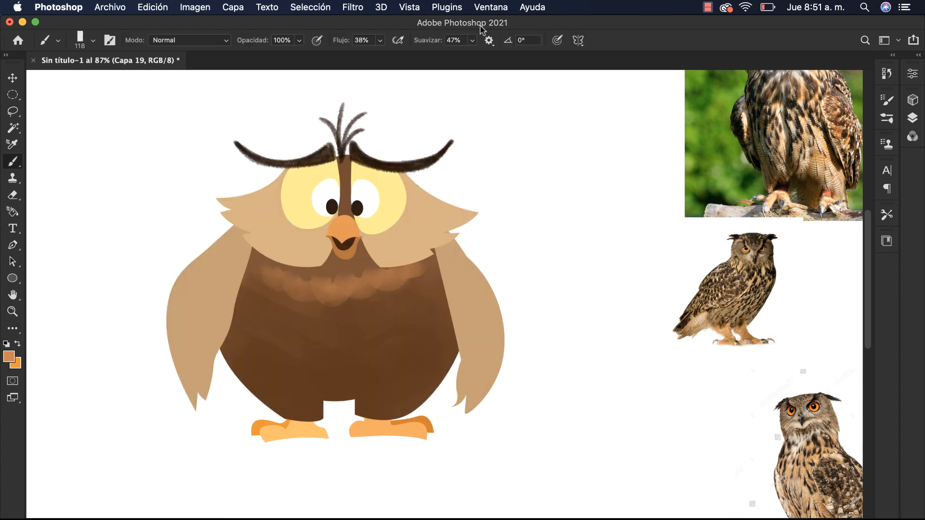
{"action": "left_click", "coordinate": [472, 40]}
{"action": "left_click_drag", "start_coordinate": [472, 55], "coordinate": [439, 58]}
{"action": "mouse_move", "coordinate": [255, 268]}
{"action": "left_mouse_down"}
{"action": "mouse_move", "coordinate": [293, 281]}
{"action": "mouse_move", "coordinate": [395, 271]}
{"action": "mouse_move", "coordinate": [430, 247]}
{"action": "left_mouse_up"}
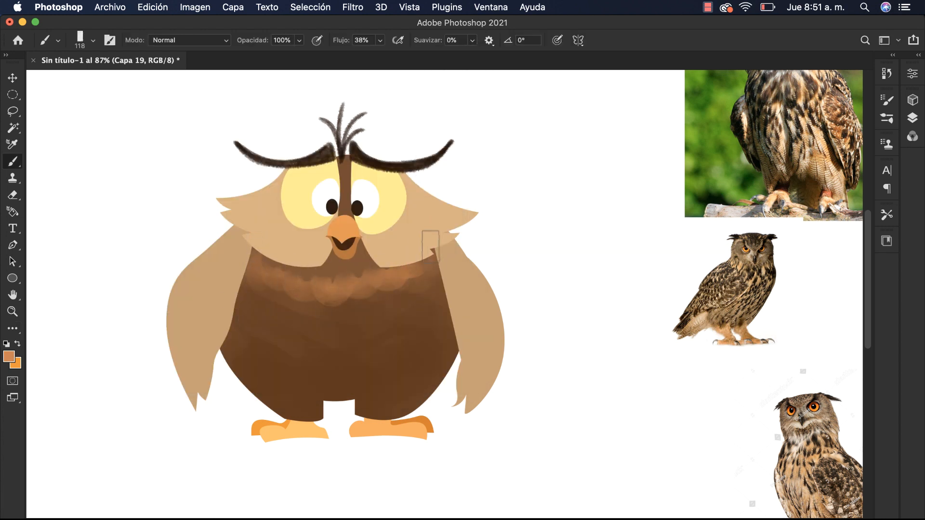
{"action": "mouse_move", "coordinate": [252, 296]}
{"action": "left_mouse_down"}
{"action": "mouse_move", "coordinate": [328, 320]}
{"action": "mouse_move", "coordinate": [365, 316]}
{"action": "mouse_move", "coordinate": [411, 291]}
{"action": "left_mouse_up"}
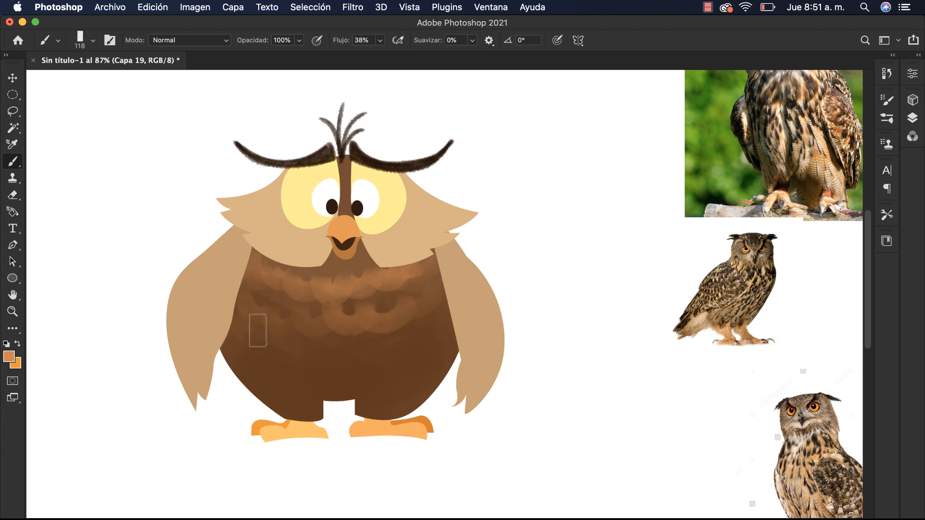
{"action": "mouse_move", "coordinate": [257, 330]}
{"action": "left_mouse_down"}
{"action": "mouse_move", "coordinate": [310, 362]}
{"action": "mouse_move", "coordinate": [450, 328]}
{"action": "left_mouse_up"}
{"action": "mouse_move", "coordinate": [245, 349]}
{"action": "left_mouse_down"}
{"action": "mouse_move", "coordinate": [309, 384]}
{"action": "mouse_move", "coordinate": [432, 374]}
{"action": "left_mouse_up"}
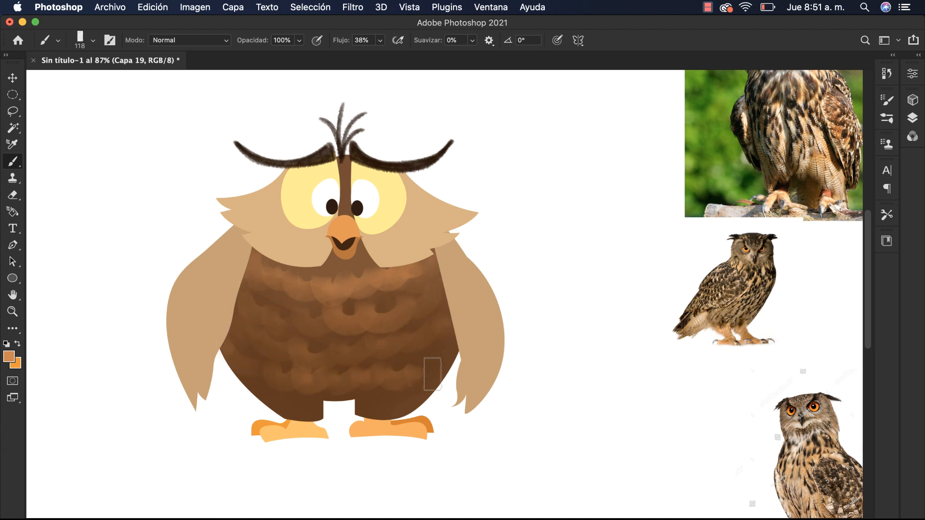
{"action": "mouse_move", "coordinate": [233, 392]}
{"action": "left_mouse_down"}
{"action": "mouse_move", "coordinate": [317, 412]}
{"action": "mouse_move", "coordinate": [290, 410]}
{"action": "mouse_move", "coordinate": [427, 393]}
{"action": "left_mouse_up"}
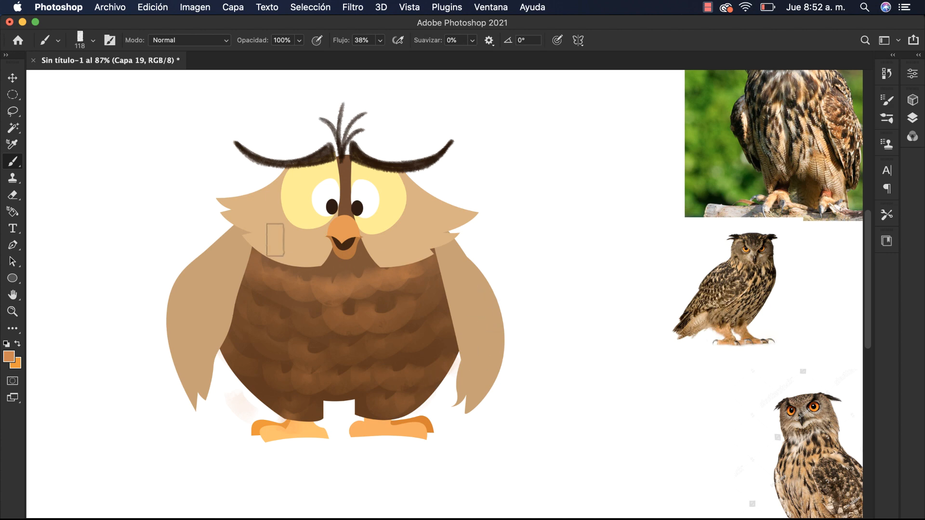
Lower the opacity of the feather layer Capa 19 so the scallops blend into the body.
{"action": "left_click", "coordinate": [913, 118]}
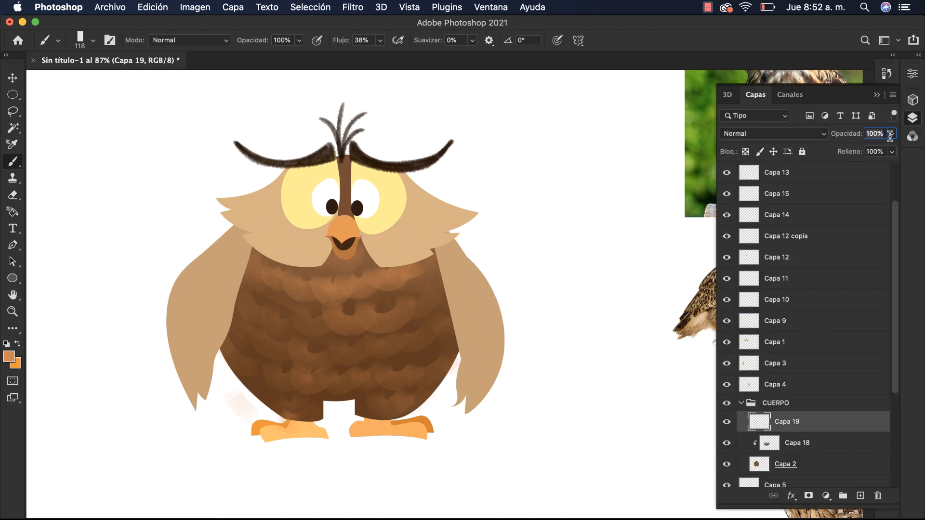
{"action": "left_click", "coordinate": [892, 133]}
{"action": "left_click_drag", "start_coordinate": [894, 149], "coordinate": [864, 149]}
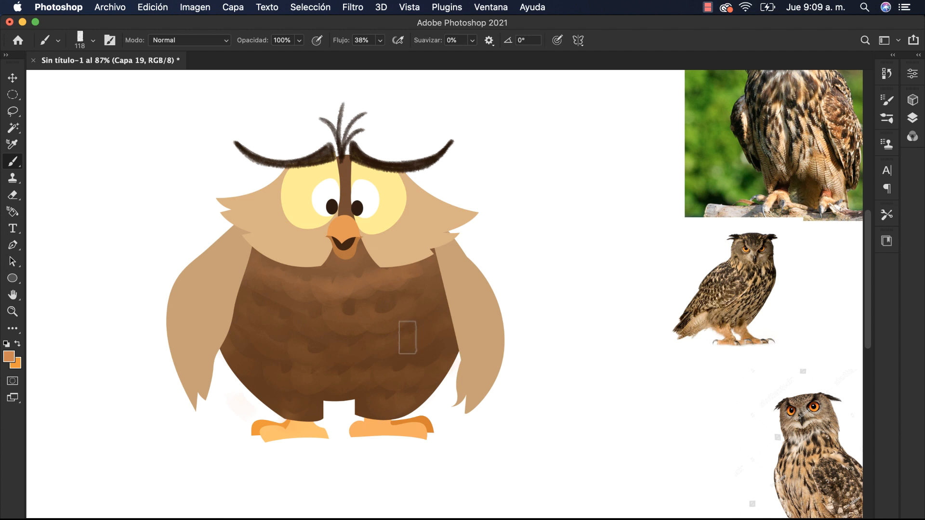
Pick a darker brown from the sampled body colour and shade the lower body and its edges with a larger brush.
{"action": "left_click", "coordinate": [408, 337], "text": "ctrl+alt+super"}
{"action": "left_click", "coordinate": [9, 356]}
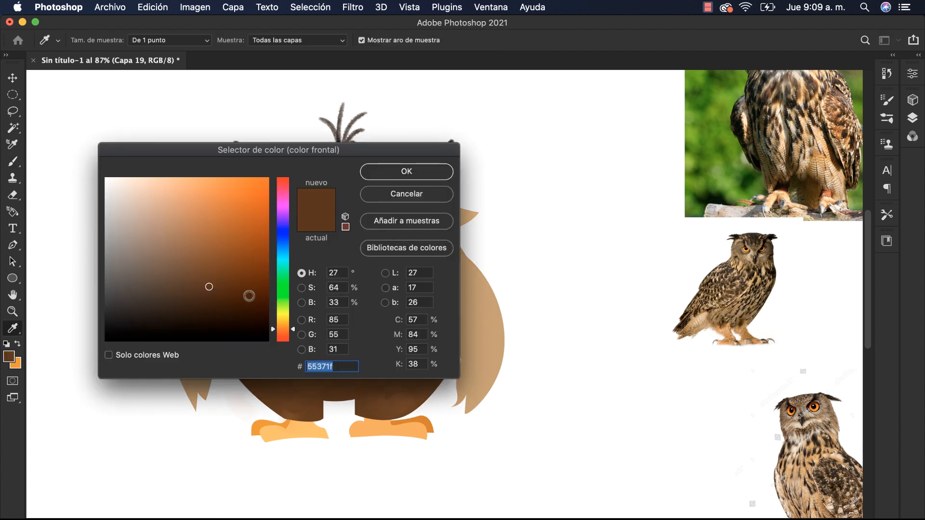
{"action": "left_click", "coordinate": [213, 304]}
{"action": "left_click", "coordinate": [408, 169]}
{"action": "left_click_drag", "start_coordinate": [345, 326], "coordinate": [362, 326]}
{"action": "mouse_move", "coordinate": [327, 374]}
{"action": "left_mouse_down"}
{"action": "mouse_move", "coordinate": [323, 395]}
{"action": "mouse_move", "coordinate": [271, 401]}
{"action": "left_mouse_up"}
{"action": "key", "text": "v"}
{"action": "left_click_drag", "start_coordinate": [354, 380], "coordinate": [331, 380]}
{"action": "key", "text": "b"}
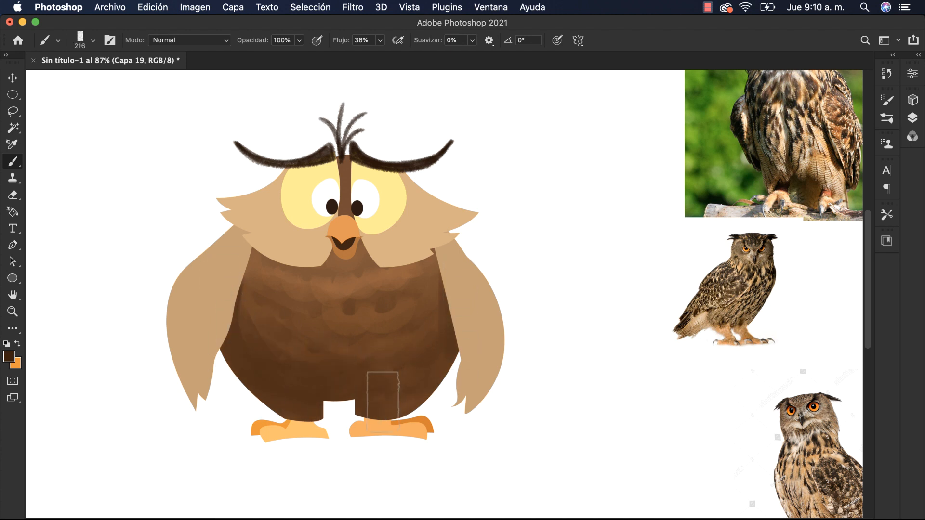
Add a layer clipped to the right-hand wing and paint darker tan shading over that wing with the 222 px brush.
{"action": "key", "text": "v"}
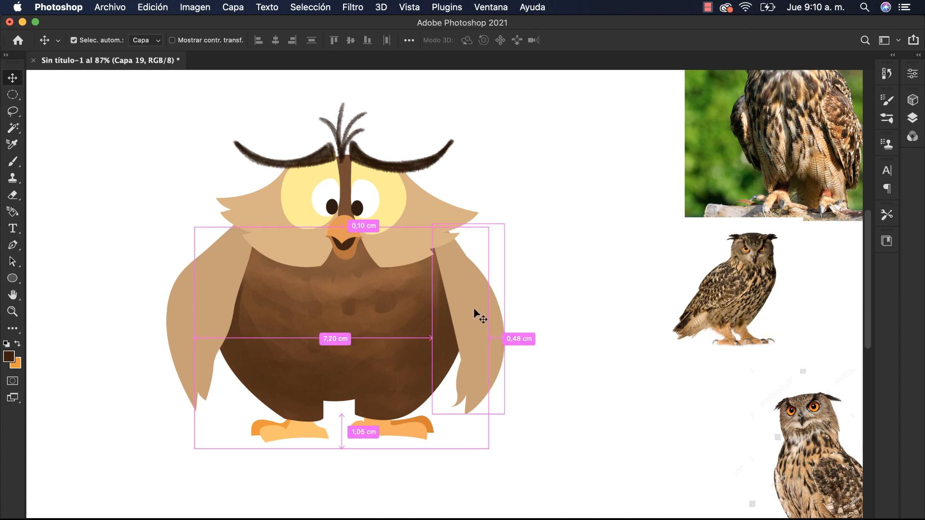
{"action": "left_click", "coordinate": [475, 314], "text": "super"}
{"action": "left_click", "coordinate": [912, 118]}
{"action": "left_click", "coordinate": [861, 497]}
{"action": "left_click", "coordinate": [822, 393], "text": "alt"}
{"action": "left_click", "coordinate": [876, 95]}
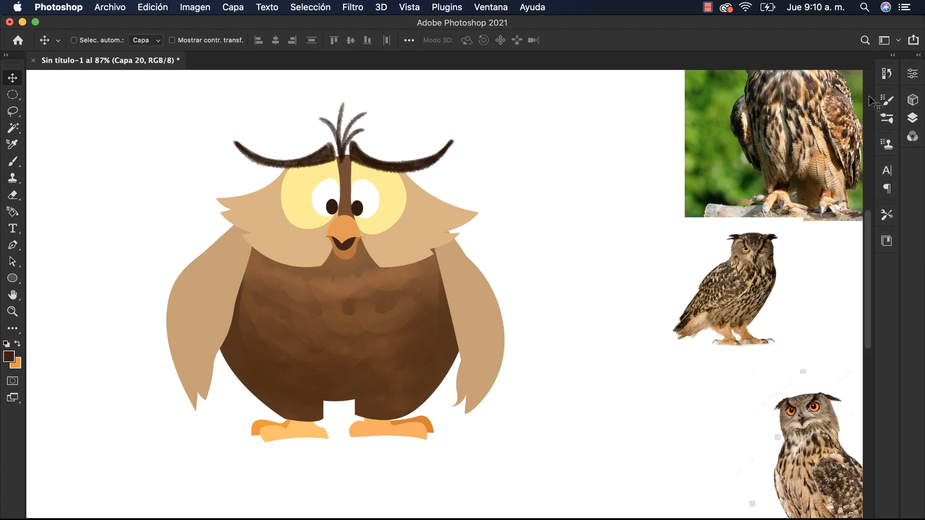
{"action": "key", "text": "b"}
{"action": "mouse_move", "coordinate": [470, 304]}
{"action": "left_mouse_down"}
{"action": "mouse_move", "coordinate": [423, 309]}
{"action": "mouse_move", "coordinate": [484, 334]}
{"action": "mouse_move", "coordinate": [497, 375]}
{"action": "mouse_move", "coordinate": [502, 335]}
{"action": "mouse_move", "coordinate": [472, 373]}
{"action": "left_mouse_up"}
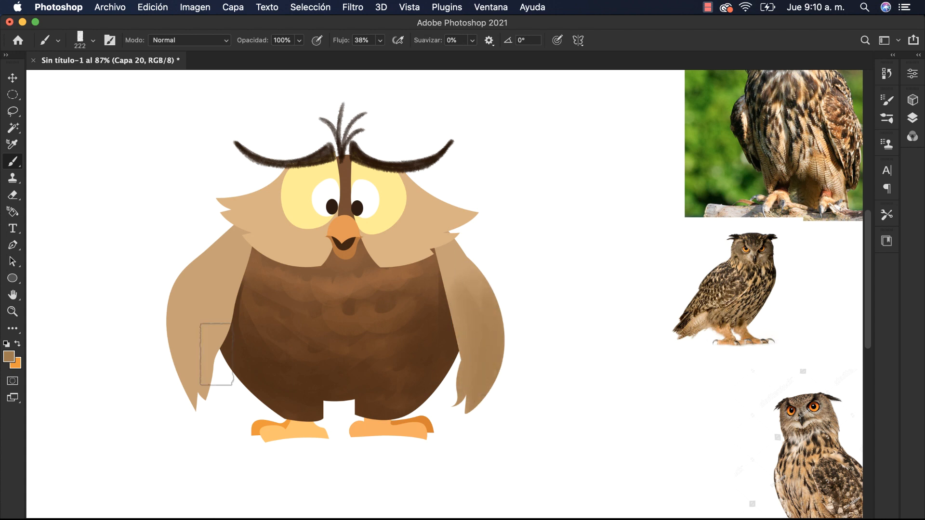
Add a new layer above the left-hand wing and shade that wing with the same darker tan.
{"action": "key", "text": "v"}
{"action": "left_click", "coordinate": [197, 298], "text": "super"}
{"action": "key", "text": "alt+shift+super+n"}
{"action": "key", "text": "b"}
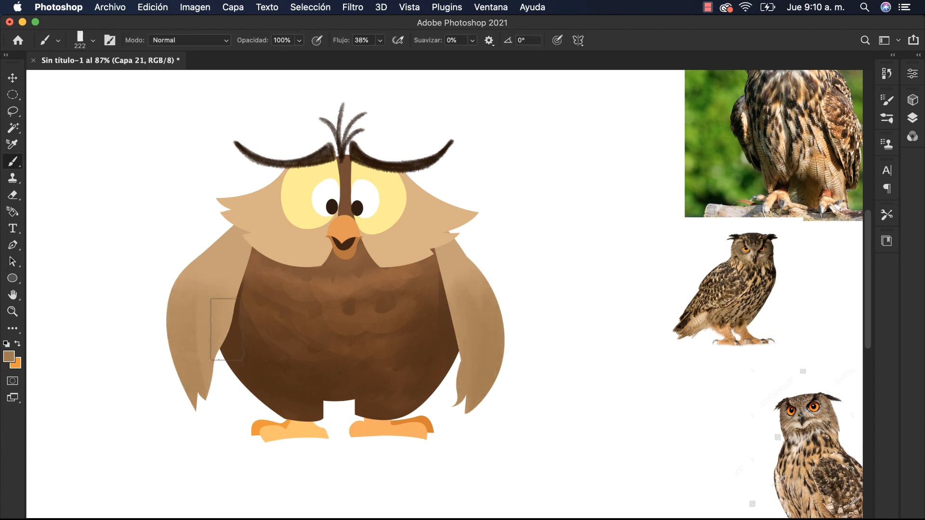
On a new layer above Capa 20, paint scalloped feather bands across the right-hand wing in brown sampled from the body, using a 43 px brush.
{"action": "left_click", "coordinate": [452, 366], "text": "super"}
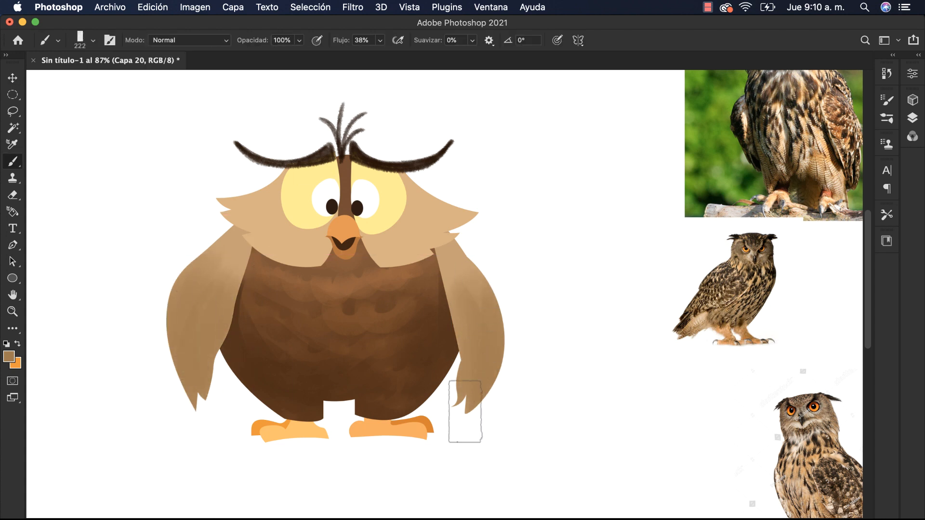
{"action": "left_click_drag", "start_coordinate": [330, 304], "coordinate": [286, 307]}
{"action": "left_click", "coordinate": [285, 307], "text": "alt"}
{"action": "left_click_drag", "start_coordinate": [197, 277], "coordinate": [189, 279]}
{"action": "mouse_move", "coordinate": [455, 307]}
{"action": "left_mouse_down"}
{"action": "mouse_move", "coordinate": [475, 301]}
{"action": "mouse_move", "coordinate": [494, 293]}
{"action": "left_mouse_up"}
{"action": "key", "text": "super+z"}
{"action": "left_click_drag", "start_coordinate": [460, 330], "coordinate": [503, 326]}
{"action": "key", "text": "super+z"}
{"action": "left_click_drag", "start_coordinate": [459, 366], "coordinate": [494, 364]}
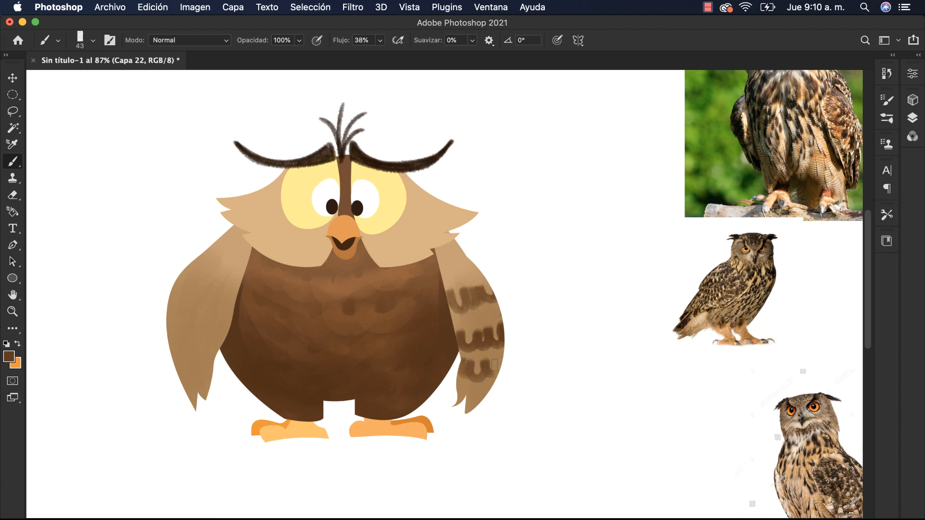
Add another layer and paint four matching dark brown feather bands across the left-hand wing.
{"action": "key", "text": "super+alt+shift+n"}
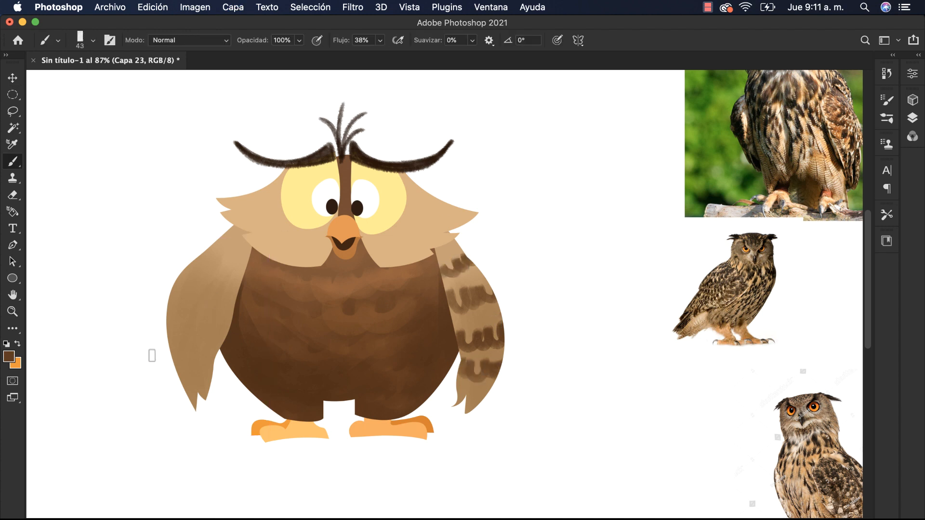
{"action": "left_click_drag", "start_coordinate": [171, 364], "coordinate": [212, 362]}
{"action": "mouse_move", "coordinate": [166, 319]}
{"action": "left_mouse_down"}
{"action": "mouse_move", "coordinate": [182, 330]}
{"action": "mouse_move", "coordinate": [230, 328]}
{"action": "left_mouse_up"}
{"action": "left_click_drag", "start_coordinate": [175, 279], "coordinate": [239, 295]}
{"action": "left_click_drag", "start_coordinate": [206, 246], "coordinate": [248, 260]}
{"action": "key", "text": "v"}
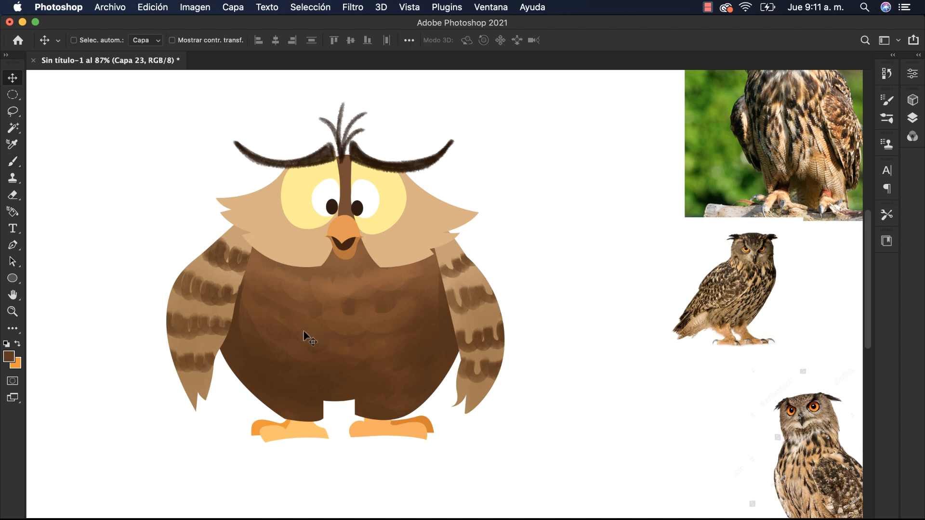
Add a layer clipped to Capa 1 and paint darker tan shading around the eye patches and beard edges with the 34 px brush.
{"action": "left_click", "coordinate": [912, 118]}
{"action": "left_click", "coordinate": [802, 344]}
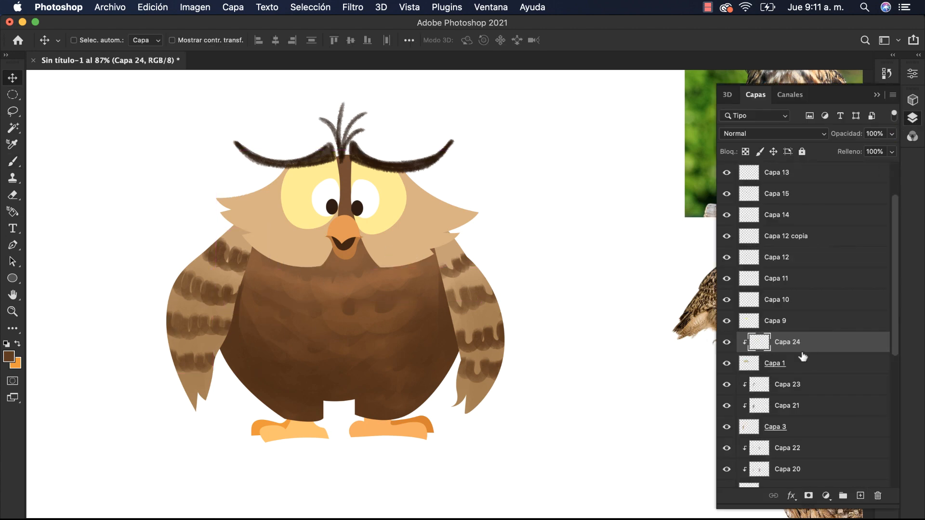
{"action": "key", "text": "b"}
{"action": "left_click_drag", "start_coordinate": [398, 238], "coordinate": [408, 247]}
{"action": "mouse_move", "coordinate": [279, 173]}
{"action": "left_mouse_down"}
{"action": "mouse_move", "coordinate": [322, 222]}
{"action": "mouse_move", "coordinate": [356, 168]}
{"action": "mouse_move", "coordinate": [365, 225]}
{"action": "mouse_move", "coordinate": [401, 179]}
{"action": "left_mouse_up"}
{"action": "mouse_move", "coordinate": [227, 207]}
{"action": "left_mouse_down"}
{"action": "mouse_move", "coordinate": [262, 249]}
{"action": "mouse_move", "coordinate": [292, 258]}
{"action": "left_mouse_up"}
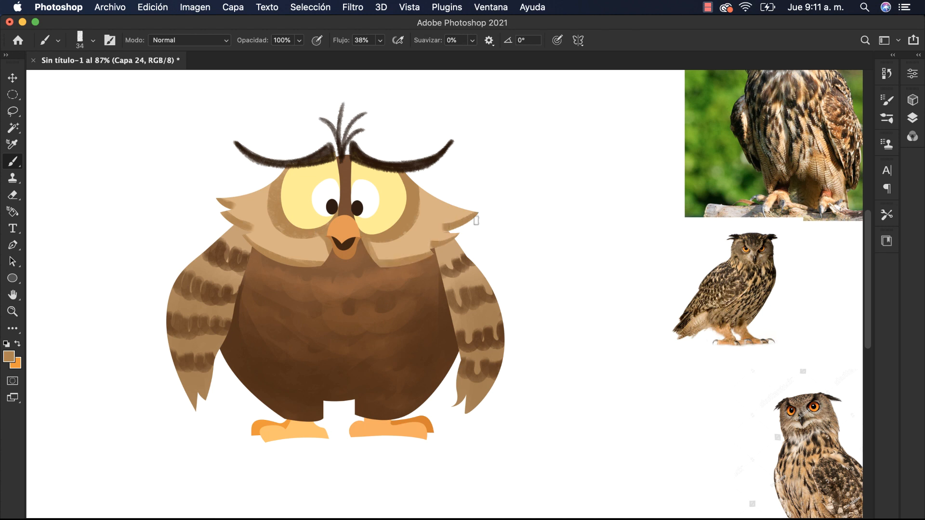
Add a layer above Capa 19 on the body and paint a dark brown shadow beneath the beard with the 131 px brush.
{"action": "key", "text": "v"}
{"action": "left_click", "coordinate": [379, 297], "text": "super"}
{"action": "left_click", "coordinate": [912, 118]}
{"action": "left_click_drag", "start_coordinate": [895, 286], "coordinate": [879, 425]}
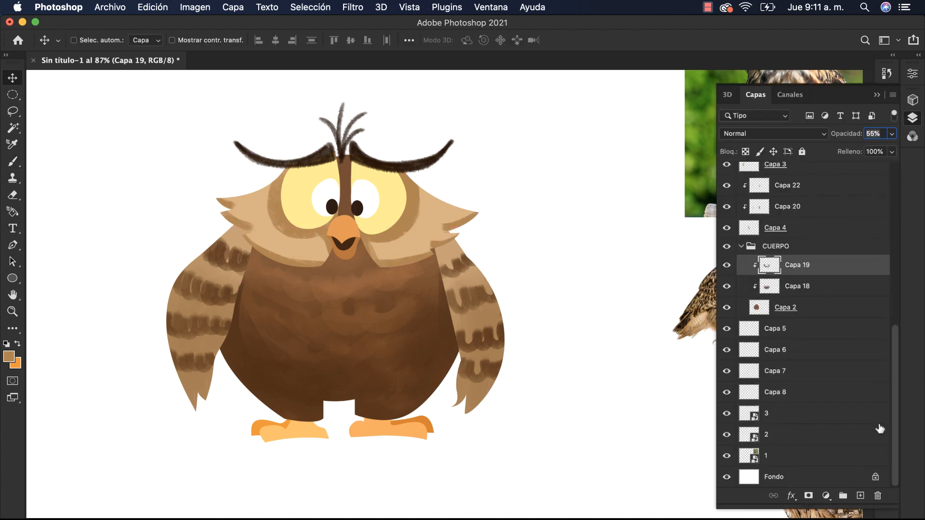
{"action": "left_click", "coordinate": [860, 496]}
{"action": "key", "text": "b"}
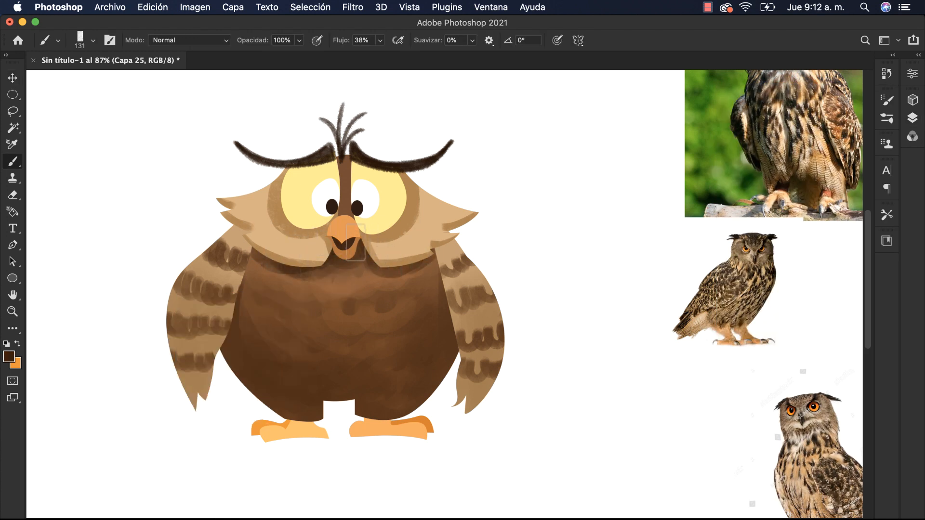
{"action": "key", "text": "v"}
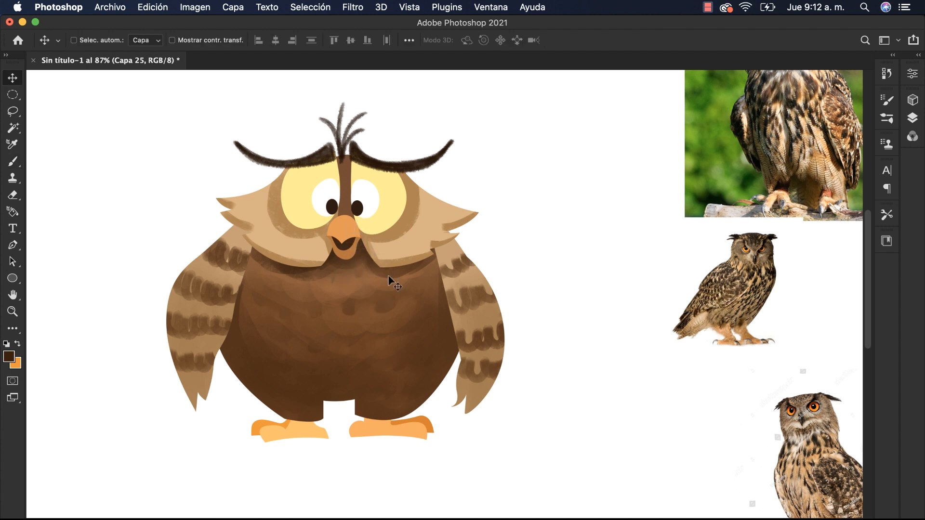
Group Capa 24 and Capa 1 as BARBA and expand the group.
{"action": "left_click", "coordinate": [912, 118]}
{"action": "left_click_drag", "start_coordinate": [897, 342], "coordinate": [896, 237]}
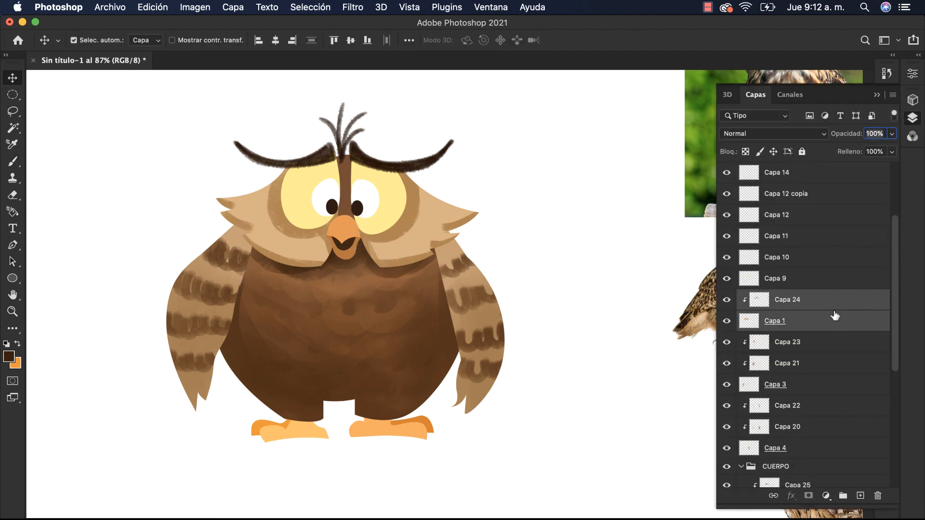
{"action": "key", "text": "ctrl+g"}
{"action": "double_click", "coordinate": [776, 297]}
{"action": "type", "text": "BARBA"}
{"action": "key", "text": "Return"}
{"action": "left_click", "coordinate": [741, 296]}
Add a layer in BARBA, paint pink blush over both cheeks with the 131 px brush, and place it beneath Capa 24.
{"action": "key", "text": "ctrl+shift+alt+n"}
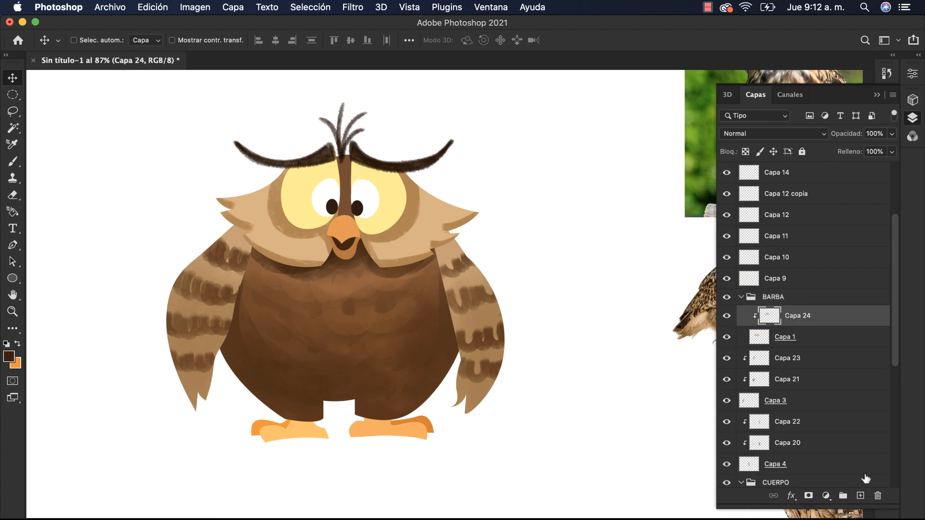
{"action": "key", "text": "b"}
{"action": "mouse_move", "coordinate": [313, 255]}
{"action": "left_mouse_down"}
{"action": "mouse_move", "coordinate": [392, 318]}
{"action": "mouse_move", "coordinate": [394, 268]}
{"action": "mouse_move", "coordinate": [372, 253]}
{"action": "mouse_move", "coordinate": [396, 242]}
{"action": "mouse_move", "coordinate": [343, 248]}
{"action": "mouse_move", "coordinate": [398, 243]}
{"action": "left_mouse_up"}
{"action": "mouse_move", "coordinate": [248, 195]}
{"action": "left_mouse_down"}
{"action": "mouse_move", "coordinate": [289, 241]}
{"action": "mouse_move", "coordinate": [395, 243]}
{"action": "mouse_move", "coordinate": [409, 230]}
{"action": "left_mouse_up"}
{"action": "left_click", "coordinate": [911, 118]}
{"action": "left_click_drag", "start_coordinate": [815, 316], "coordinate": [817, 346]}
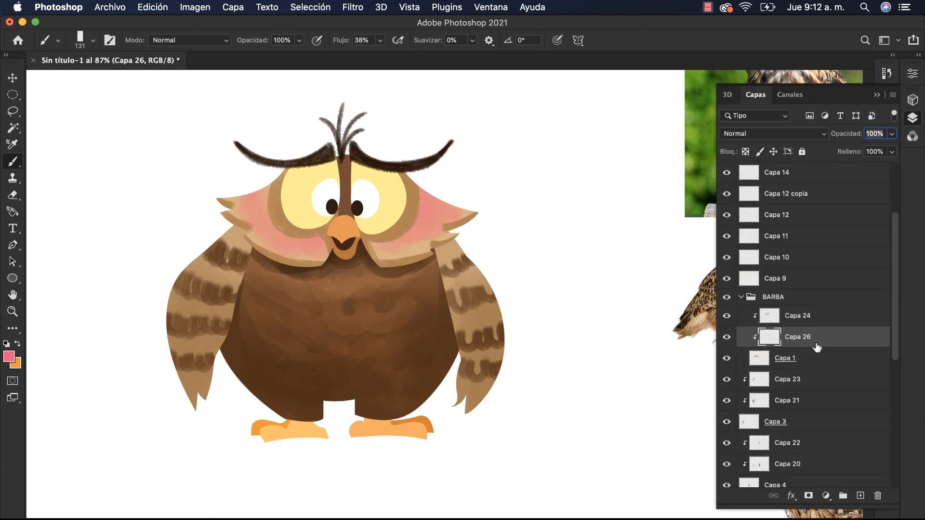
Recolour the yellow eye patches on Capa 9 to blue with Hue/Saturation.
{"action": "key", "text": "v"}
{"action": "left_click", "coordinate": [393, 217]}
{"action": "key", "text": "ctrl+u"}
{"action": "left_click_drag", "start_coordinate": [622, 166], "coordinate": [573, 167]}
{"action": "left_click_drag", "start_coordinate": [631, 225], "coordinate": [614, 228]}
{"action": "left_click", "coordinate": [798, 105]}
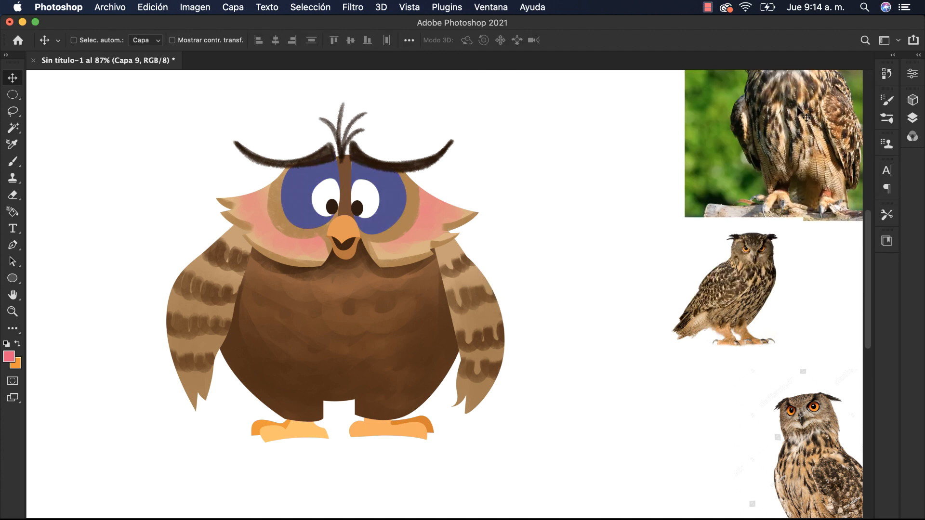
Paint darker reddish shading over the pink cheeks on Capa 26, around the eye patches, with the 69 px brush.
{"action": "key", "text": "b"}
{"action": "mouse_move", "coordinate": [420, 233]}
{"action": "left_mouse_down"}
{"action": "mouse_move", "coordinate": [396, 234]}
{"action": "mouse_move", "coordinate": [435, 238]}
{"action": "left_mouse_up"}
{"action": "mouse_move", "coordinate": [269, 195]}
{"action": "left_mouse_down"}
{"action": "mouse_move", "coordinate": [270, 232]}
{"action": "mouse_move", "coordinate": [296, 233]}
{"action": "left_mouse_up"}
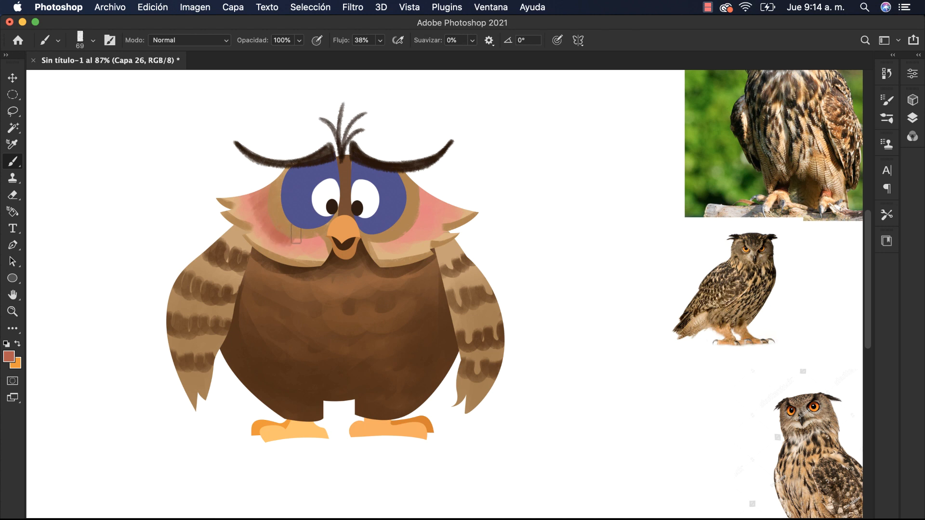
{"action": "left_click_drag", "start_coordinate": [388, 237], "coordinate": [433, 206]}
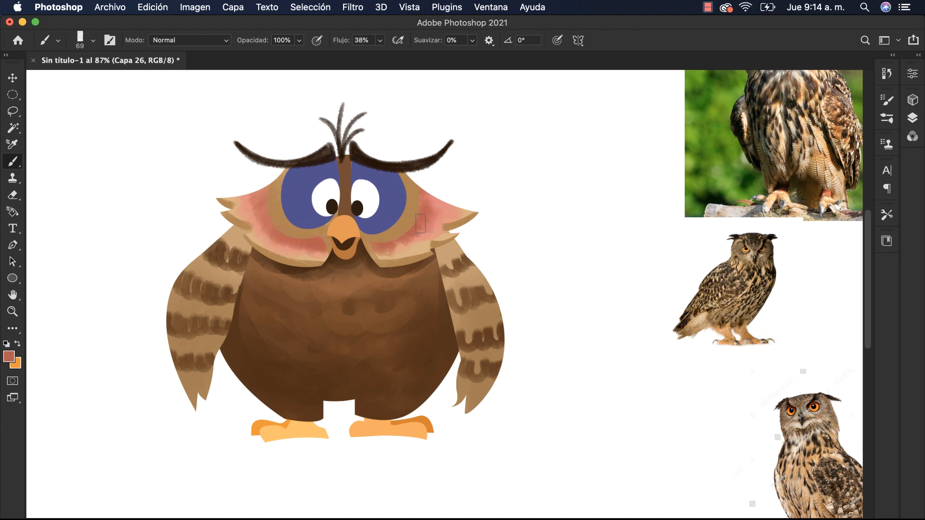
Paint darker brown contours around both eye patches on Capa 24 with the 37 px brush.
{"action": "left_click", "coordinate": [408, 223], "text": "super"}
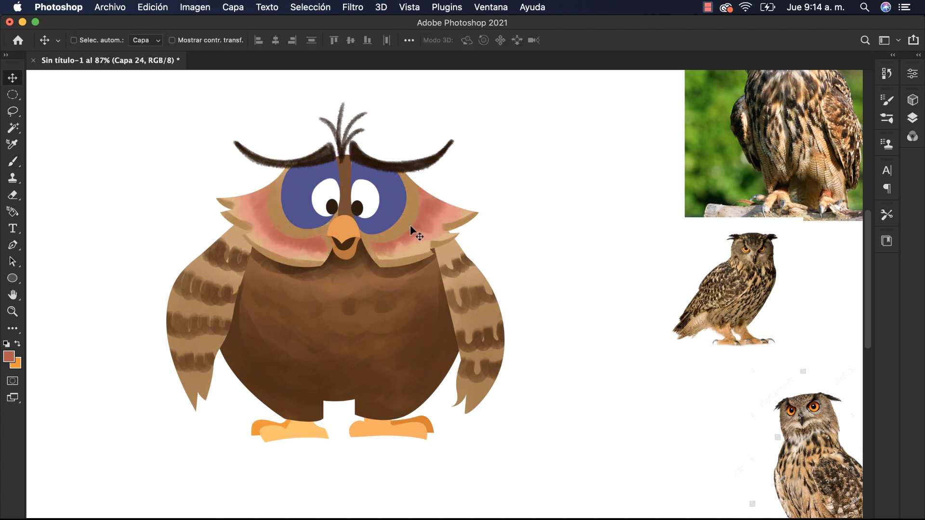
{"action": "left_click_drag", "start_coordinate": [279, 220], "coordinate": [294, 226]}
{"action": "left_click_drag", "start_coordinate": [287, 187], "coordinate": [278, 186]}
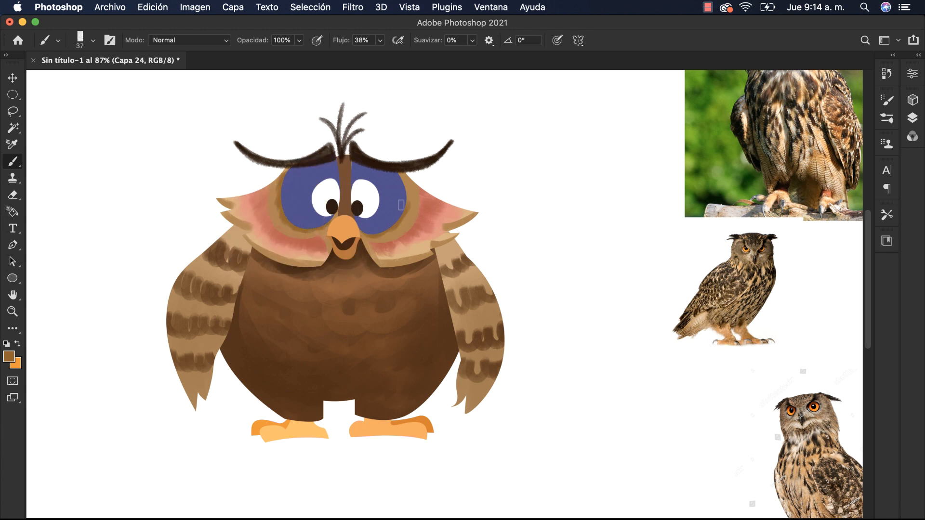
Select the eye white and pupil layers and group them as OJOS.
{"action": "key", "text": "v"}
{"action": "left_click", "coordinate": [404, 208], "text": "super"}
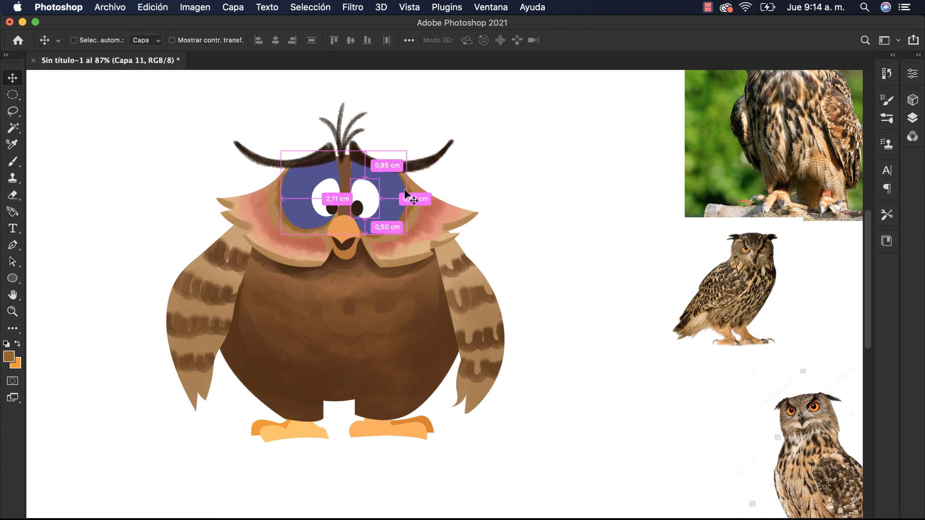
{"action": "key", "text": "F7"}
{"action": "key", "text": "F7"}
{"action": "left_click_drag", "start_coordinate": [333, 212], "coordinate": [417, 145]}
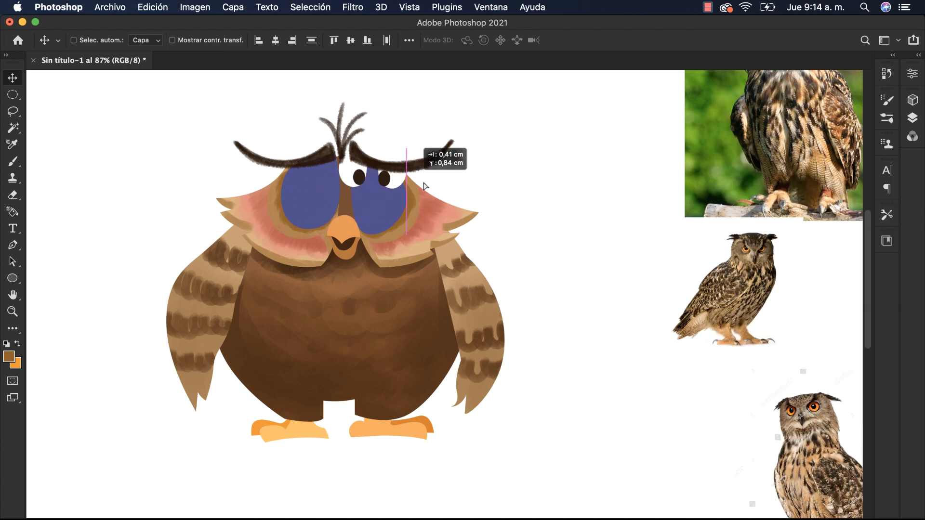
{"action": "key", "text": "F7"}
{"action": "key", "text": "super+g"}
{"action": "double_click", "coordinate": [771, 191]}
{"action": "type", "text": "OJOS"}
{"action": "key", "text": "Return"}
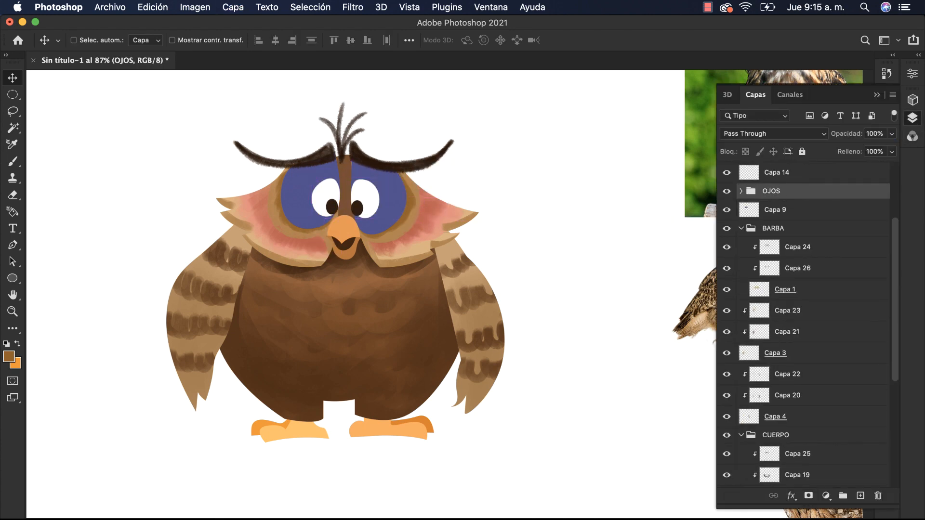
Add a layer beneath Capa 11 and outline the right-hand eye white in dark brown with the 22 px brush.
{"action": "left_click", "coordinate": [741, 191]}
{"action": "left_click", "coordinate": [367, 198]}
{"action": "key", "text": "F7"}
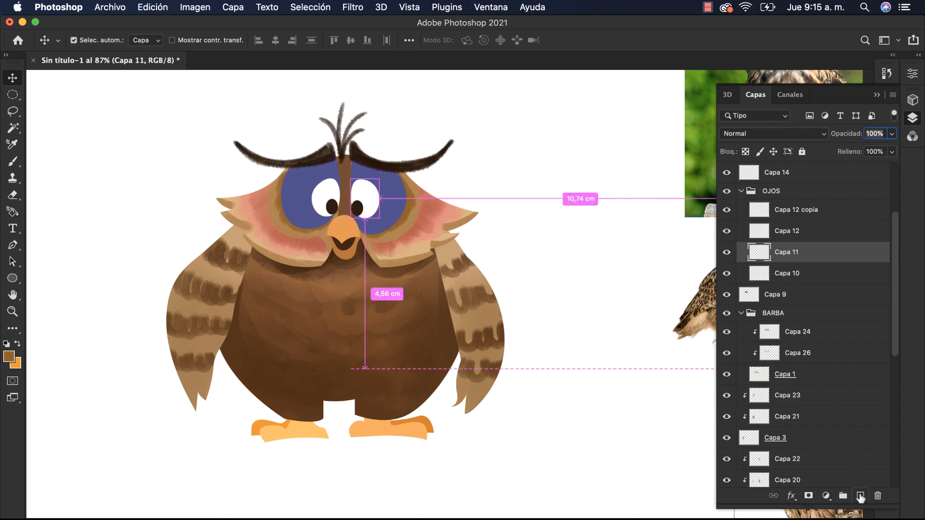
{"action": "left_click", "coordinate": [860, 495], "text": "super"}
{"action": "left_click_drag", "start_coordinate": [365, 178], "coordinate": [462, 177]}
{"action": "key", "text": "b"}
{"action": "left_click", "coordinate": [344, 252], "text": "alt"}
{"action": "mouse_move", "coordinate": [343, 187]}
{"action": "left_mouse_down"}
{"action": "mouse_move", "coordinate": [382, 184]}
{"action": "mouse_move", "coordinate": [411, 236]}
{"action": "left_mouse_up"}
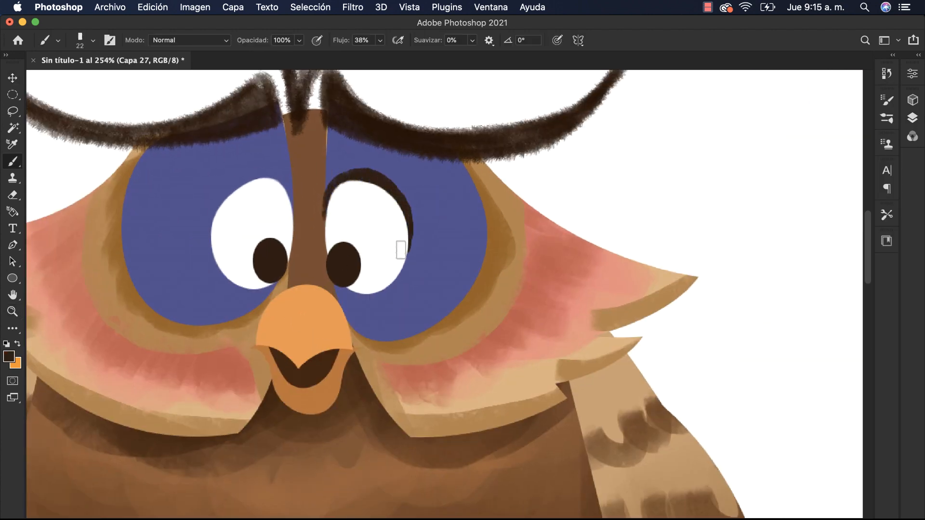
{"action": "mouse_move", "coordinate": [322, 218]}
{"action": "left_mouse_down"}
{"action": "mouse_move", "coordinate": [334, 188]}
{"action": "mouse_move", "coordinate": [380, 291]}
{"action": "left_mouse_up"}
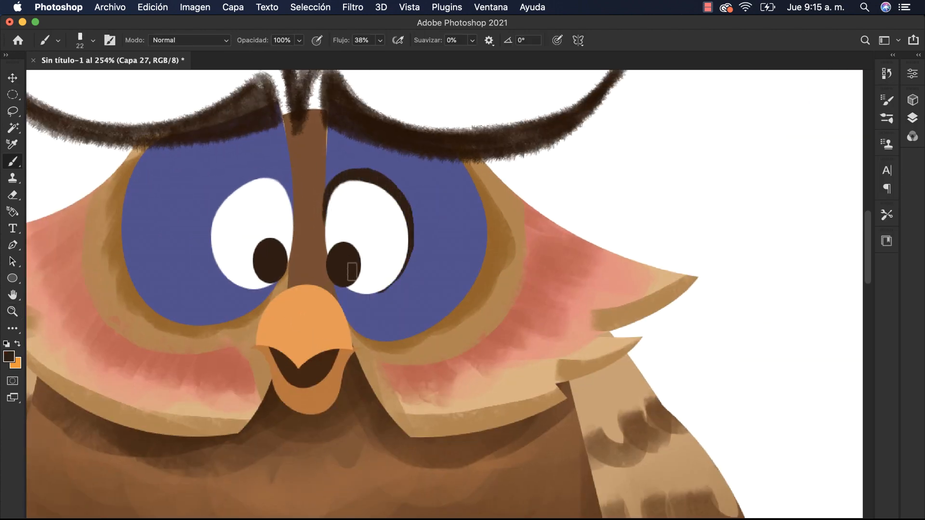
Add a layer beneath Capa 10 and paint a matching dark brown outline around the left-hand eye white.
{"action": "key", "text": "v"}
{"action": "left_click", "coordinate": [273, 221], "text": "super"}
{"action": "left_click", "coordinate": [912, 118]}
{"action": "left_click", "coordinate": [852, 496], "text": "super"}
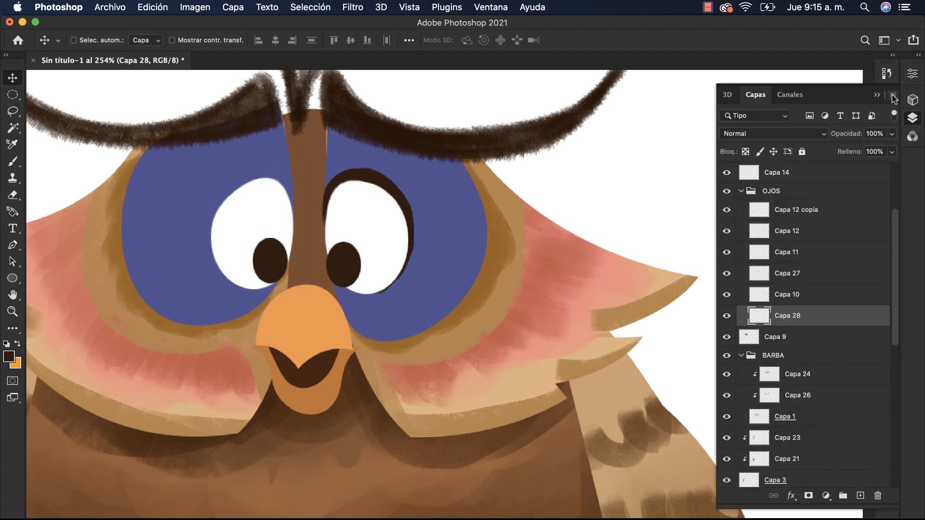
{"action": "left_click", "coordinate": [883, 95]}
{"action": "key", "text": "b"}
{"action": "mouse_move", "coordinate": [285, 182]}
{"action": "left_mouse_down"}
{"action": "mouse_move", "coordinate": [242, 190]}
{"action": "mouse_move", "coordinate": [228, 262]}
{"action": "mouse_move", "coordinate": [215, 247]}
{"action": "mouse_move", "coordinate": [230, 190]}
{"action": "mouse_move", "coordinate": [264, 193]}
{"action": "left_mouse_up"}
{"action": "key", "text": "super+z"}
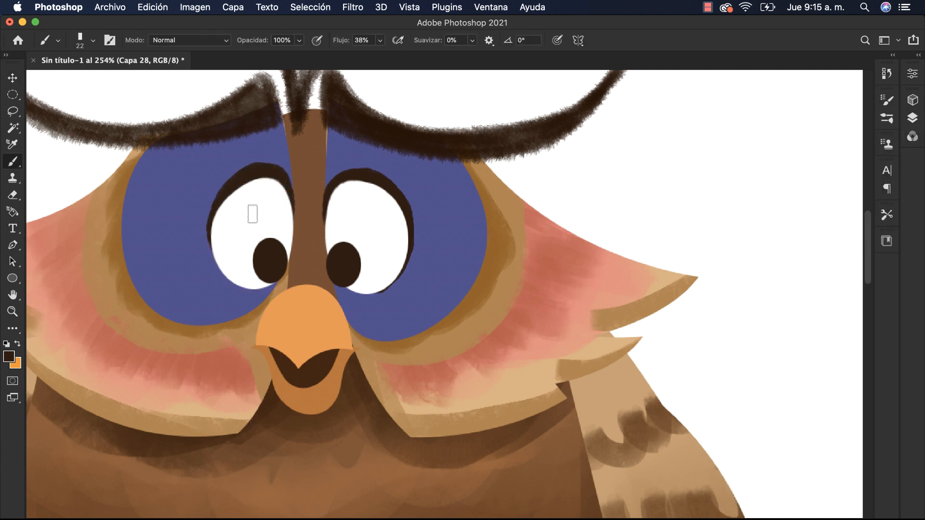
Add a layer clipped to Capa 9 and shade both eye patches in darker blue with the 113 px brush.
{"action": "left_click", "coordinate": [335, 189], "text": "super"}
{"action": "key", "text": "super+space"}
{"action": "left_click_drag", "start_coordinate": [389, 242], "coordinate": [363, 237]}
{"action": "left_click_drag", "start_coordinate": [427, 243], "coordinate": [419, 241]}
{"action": "left_click", "coordinate": [832, 135], "text": "super"}
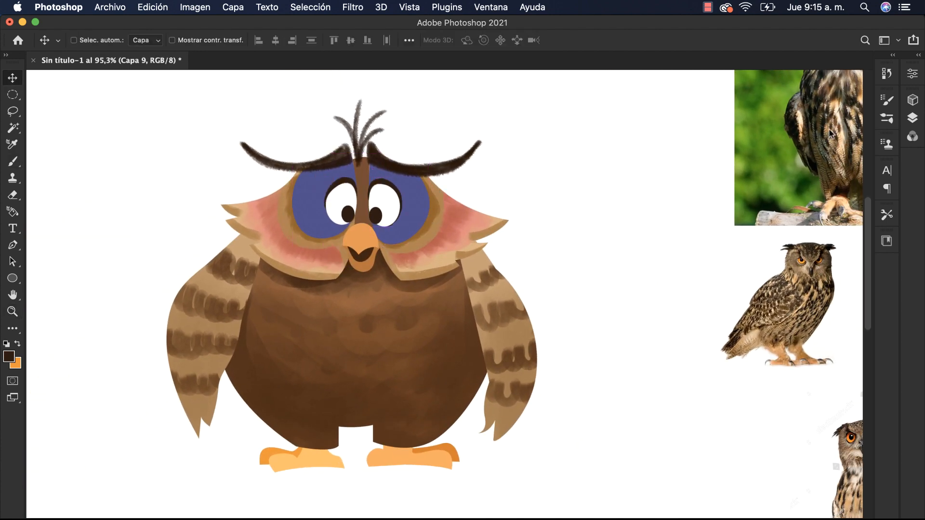
{"action": "left_click", "coordinate": [911, 118]}
{"action": "left_click", "coordinate": [860, 496]}
{"action": "left_click", "coordinate": [820, 345], "text": "alt"}
{"action": "key", "text": "b"}
{"action": "left_click", "coordinate": [425, 207], "text": "alt"}
{"action": "left_click_drag", "start_coordinate": [426, 207], "coordinate": [438, 215]}
{"action": "mouse_move", "coordinate": [289, 204]}
{"action": "left_mouse_down"}
{"action": "mouse_move", "coordinate": [328, 227]}
{"action": "mouse_move", "coordinate": [428, 197]}
{"action": "mouse_move", "coordinate": [410, 226]}
{"action": "mouse_move", "coordinate": [294, 214]}
{"action": "left_mouse_up"}
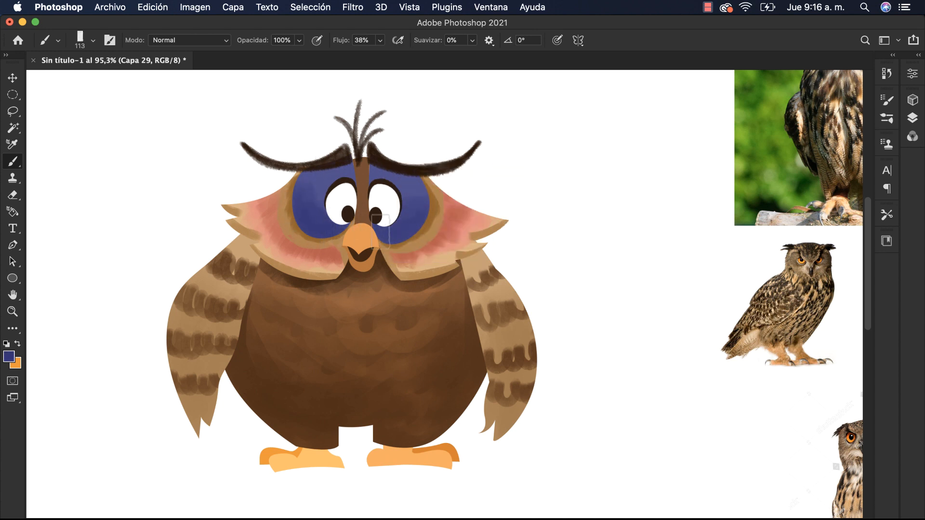
Select the body texture layer Capa 19 and sample a brown from the body for the brush.
{"action": "key", "text": "v"}
{"action": "key", "text": "b"}
{"action": "left_click", "coordinate": [389, 328], "text": "alt"}
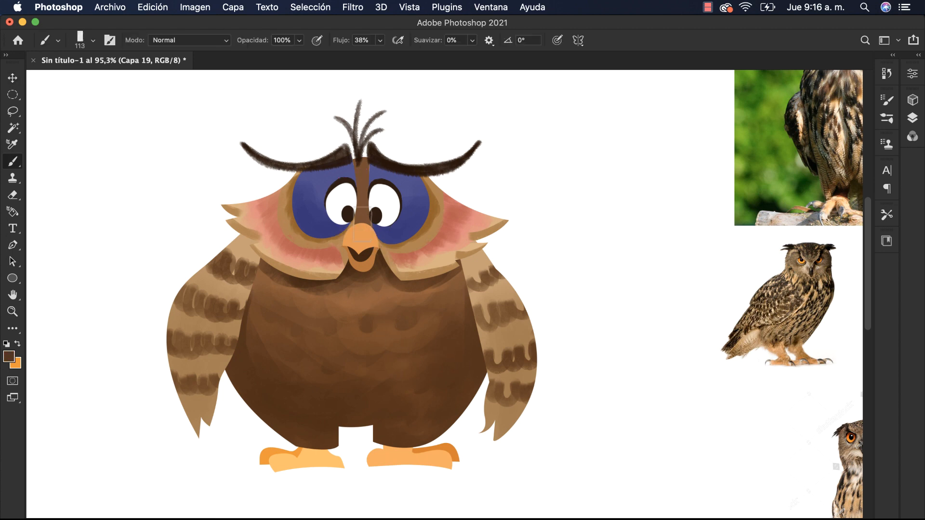
Group the beak layers Capa 13, Capa 15 and Capa 14 as PICO and expand the group.
{"action": "key", "text": "v"}
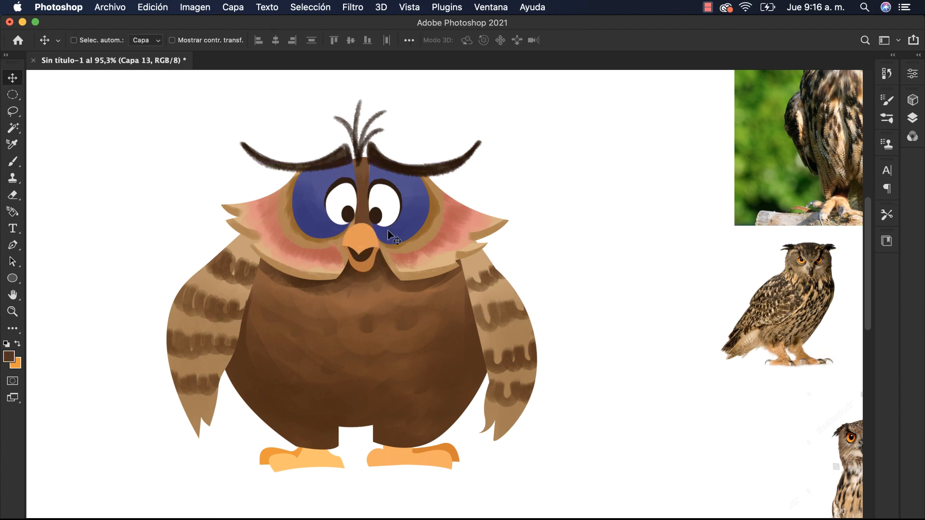
{"action": "left_click", "coordinate": [910, 120]}
{"action": "scroll", "coordinate": [873, 239], "scroll_direction": "up", "scroll_amount": 5}
{"action": "left_click", "coordinate": [826, 276], "text": "shift"}
{"action": "left_click_drag", "start_coordinate": [508, 225], "coordinate": [488, 224]}
{"action": "key", "text": "super+z"}
{"action": "left_click", "coordinate": [908, 118]}
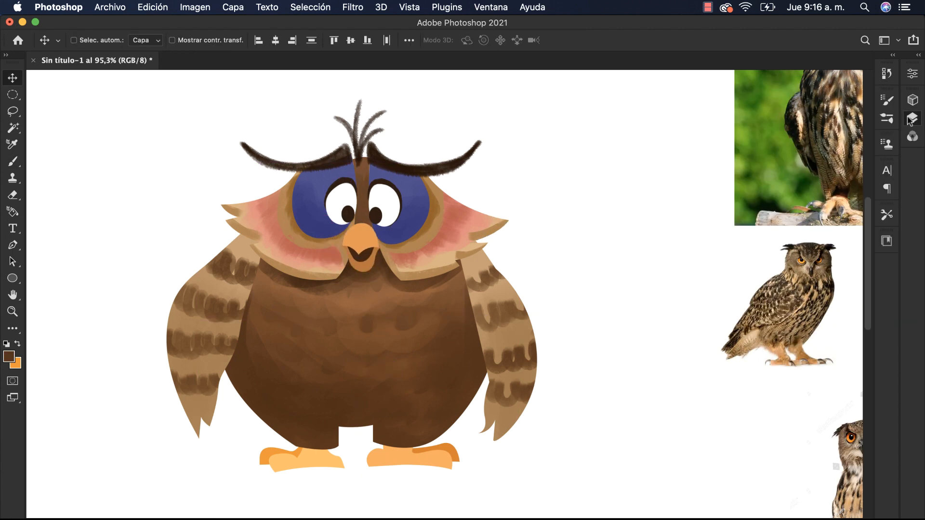
{"action": "key", "text": "super+g"}
{"action": "double_click", "coordinate": [769, 234]}
{"action": "type", "text": "PICO"}
{"action": "key", "text": "Return"}
{"action": "left_click", "coordinate": [741, 234]}
Add a layer clipped to Capa 13 and shade the upper beak in deeper orange with the 113 px brush.
{"action": "left_click", "coordinate": [767, 256]}
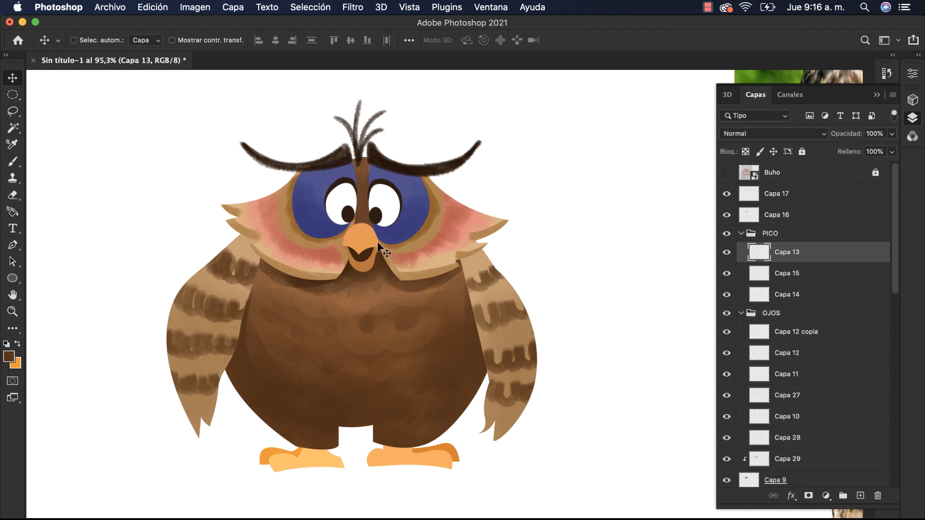
{"action": "left_click", "coordinate": [912, 118]}
{"action": "left_click", "coordinate": [911, 118]}
{"action": "left_click", "coordinate": [860, 496]}
{"action": "key", "text": "super+0"}
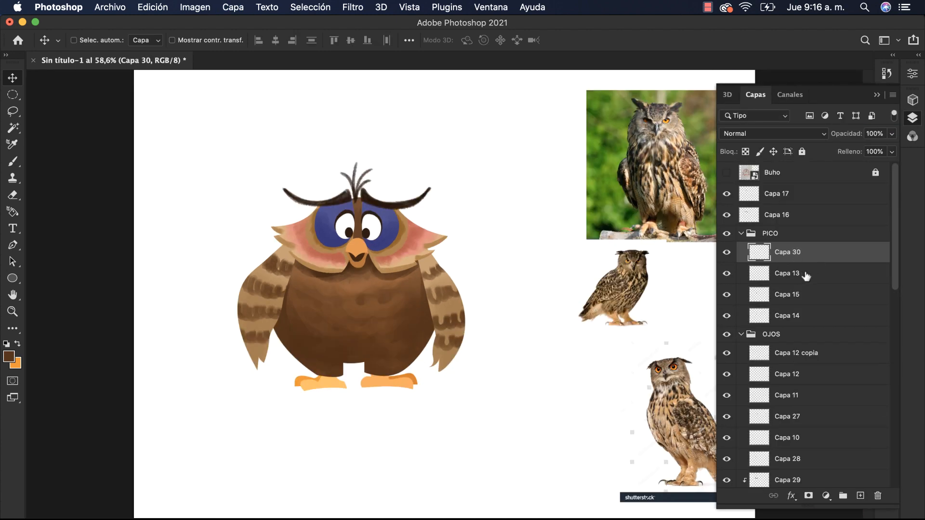
{"action": "key", "text": "alt+super+g"}
{"action": "key", "text": "z"}
{"action": "left_click_drag", "start_coordinate": [373, 264], "coordinate": [402, 260]}
{"action": "key", "text": "b"}
{"action": "left_click", "coordinate": [361, 239], "text": "alt"}
{"action": "mouse_move", "coordinate": [365, 234]}
{"action": "left_mouse_down"}
{"action": "mouse_move", "coordinate": [367, 248]}
{"action": "mouse_move", "coordinate": [378, 240]}
{"action": "mouse_move", "coordinate": [374, 250]}
{"action": "mouse_move", "coordinate": [388, 253]}
{"action": "left_mouse_up"}
{"action": "left_click_drag", "start_coordinate": [432, 313], "coordinate": [432, 320]}
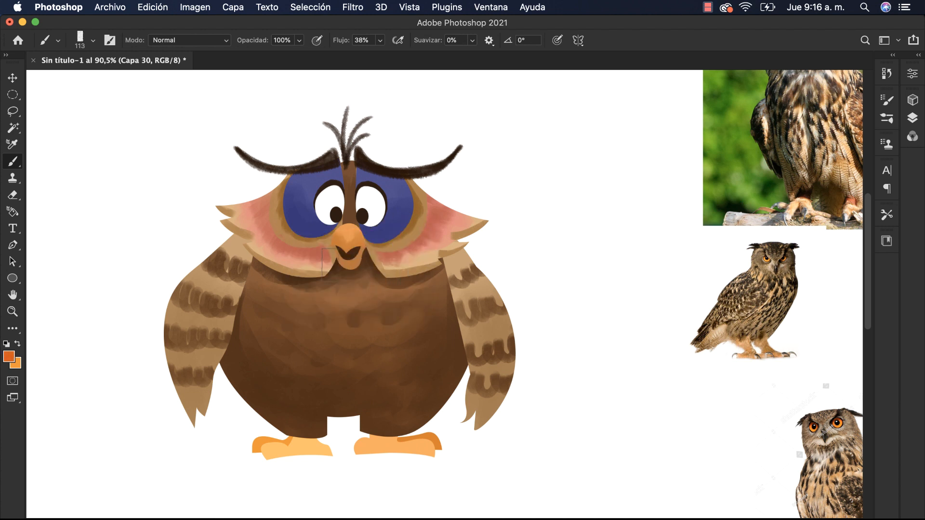
Paint a yellow highlight on the crown of the upper beak on Capa 30, using smaller brush sizes such as 27 px.
{"action": "left_click", "coordinate": [351, 231], "text": "alt"}
{"action": "left_click_drag", "start_coordinate": [355, 230], "coordinate": [434, 308]}
{"action": "left_click_drag", "start_coordinate": [433, 314], "coordinate": [504, 399]}
{"action": "left_click_drag", "start_coordinate": [361, 228], "coordinate": [349, 228]}
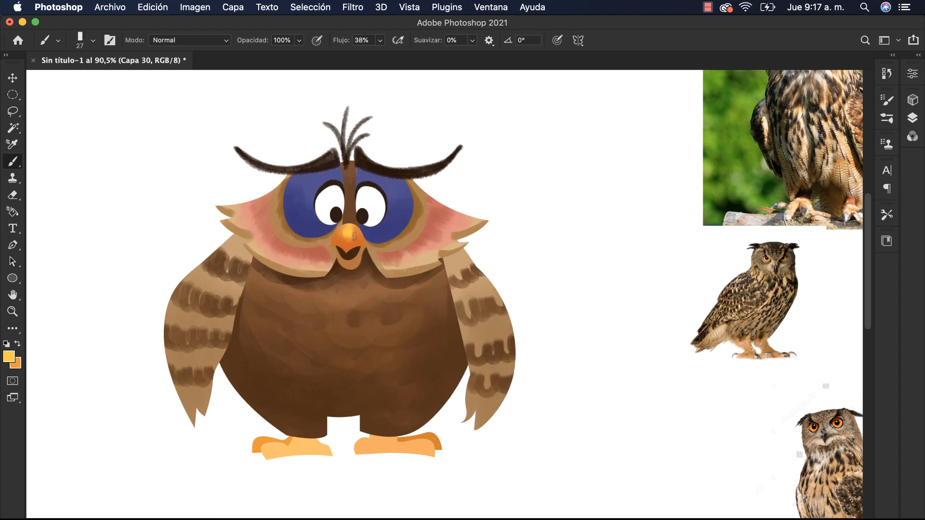
{"action": "left_click_drag", "start_coordinate": [348, 230], "coordinate": [347, 233]}
{"action": "left_click_drag", "start_coordinate": [347, 233], "coordinate": [345, 234]}
Add a layer clipped to Capa 14 and shade the lower beak in dark orange-brown with the 54 px brush.
{"action": "key", "text": "v"}
{"action": "left_click", "coordinate": [357, 269], "text": "ctrl"}
{"action": "key", "text": "b"}
{"action": "left_click", "coordinate": [349, 241], "text": "alt"}
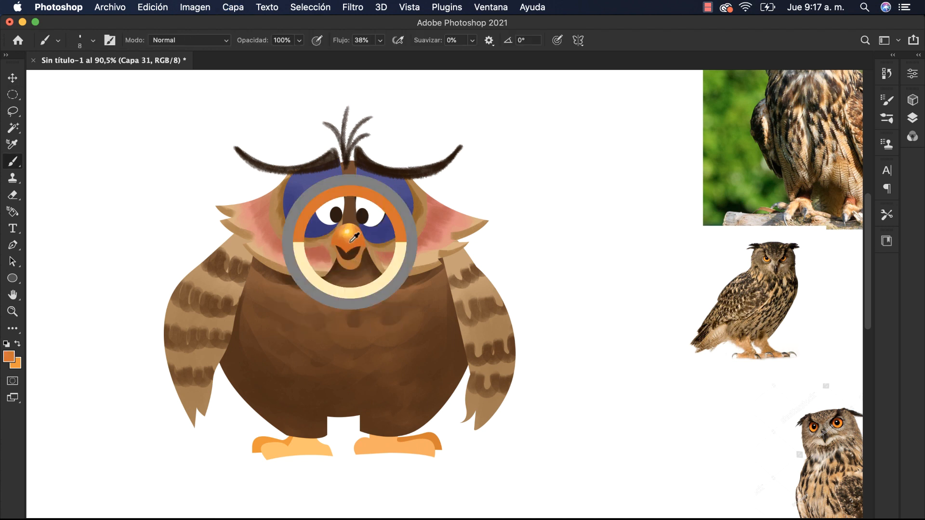
{"action": "left_click_drag", "start_coordinate": [363, 262], "coordinate": [359, 264]}
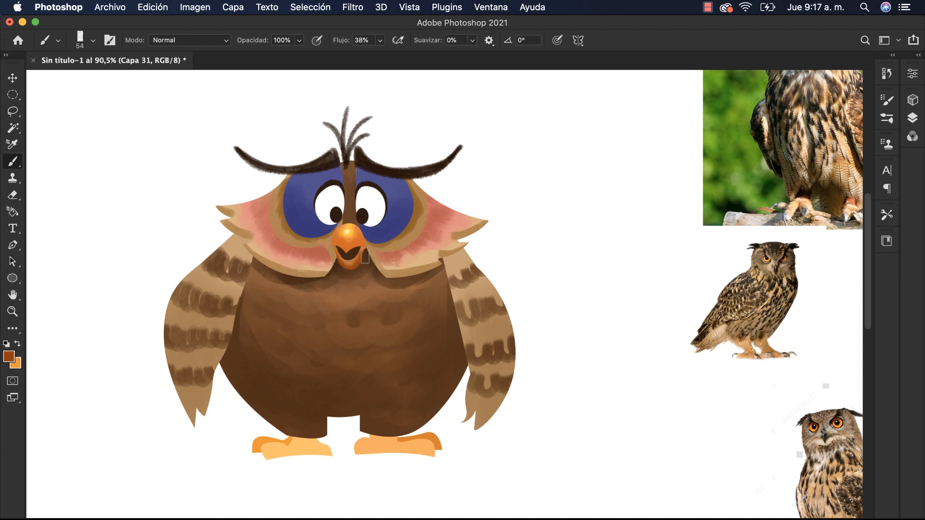
Paint yellow highlights on the lower beak on Capa 31 with the 19 px brush.
{"action": "left_click", "coordinate": [344, 248], "text": "ctrl"}
{"action": "left_click", "coordinate": [355, 259], "text": "ctrl"}
{"action": "left_click", "coordinate": [349, 258], "text": "alt"}
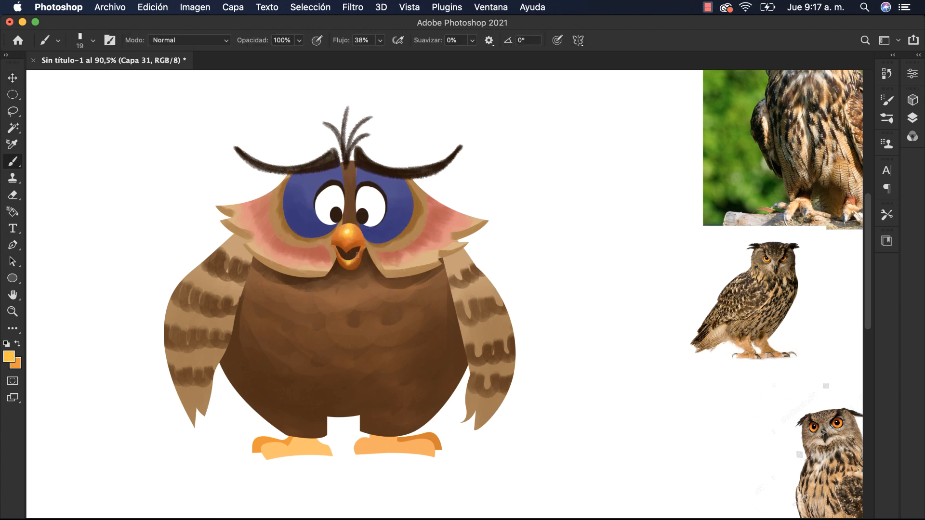
Add a new layer clipped to Capa 11, the right-hand eye white.
{"action": "key", "text": "v"}
{"action": "left_click", "coordinate": [370, 201], "text": "super"}
{"action": "left_click", "coordinate": [912, 118]}
{"action": "left_click", "coordinate": [780, 357]}
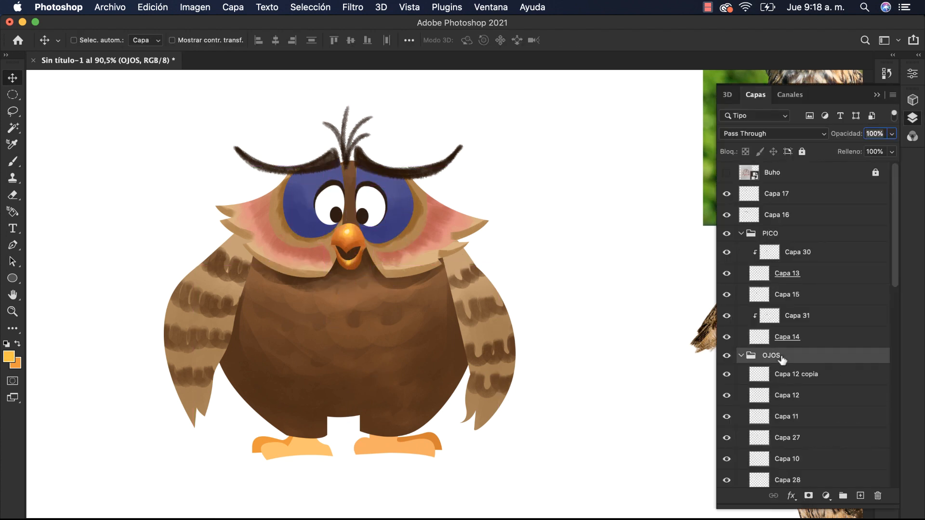
{"action": "left_click", "coordinate": [794, 416]}
{"action": "left_click", "coordinate": [615, 258]}
{"action": "left_click", "coordinate": [912, 118]}
{"action": "left_click", "coordinate": [860, 496]}
{"action": "left_click", "coordinate": [809, 424], "text": "alt"}
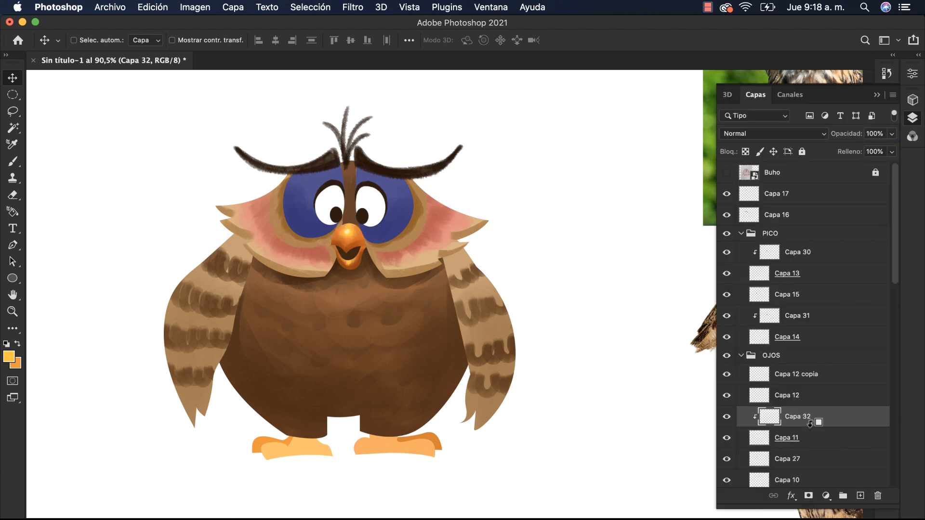
Shade the right-hand eye white in pale pink on Capa 32 and select the left-hand eye white's layer, Capa 10.
{"action": "key", "text": "b"}
{"action": "mouse_move", "coordinate": [377, 209]}
{"action": "left_mouse_down"}
{"action": "mouse_move", "coordinate": [382, 231]}
{"action": "mouse_move", "coordinate": [384, 222]}
{"action": "left_mouse_up"}
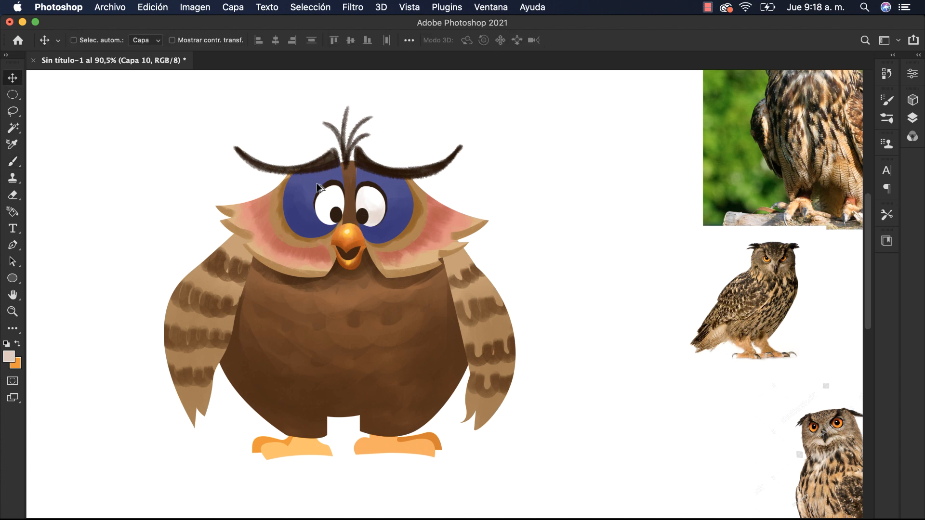
{"action": "left_click", "coordinate": [329, 233], "text": "super"}
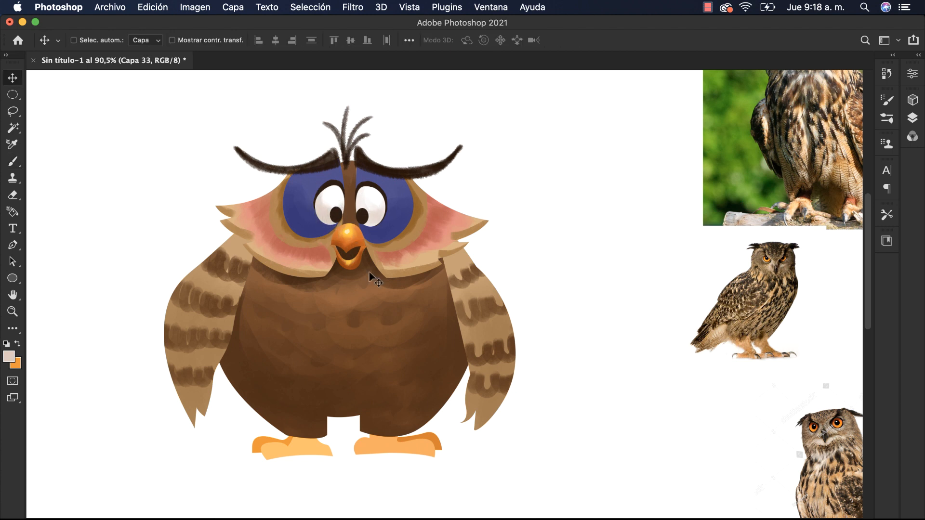
Paint short brown stripes along the lower fringe of the beard.
{"action": "left_click", "coordinate": [385, 277], "text": "super"}
{"action": "left_click", "coordinate": [390, 277], "text": "alt"}
{"action": "left_click_drag", "start_coordinate": [390, 277], "coordinate": [387, 279]}
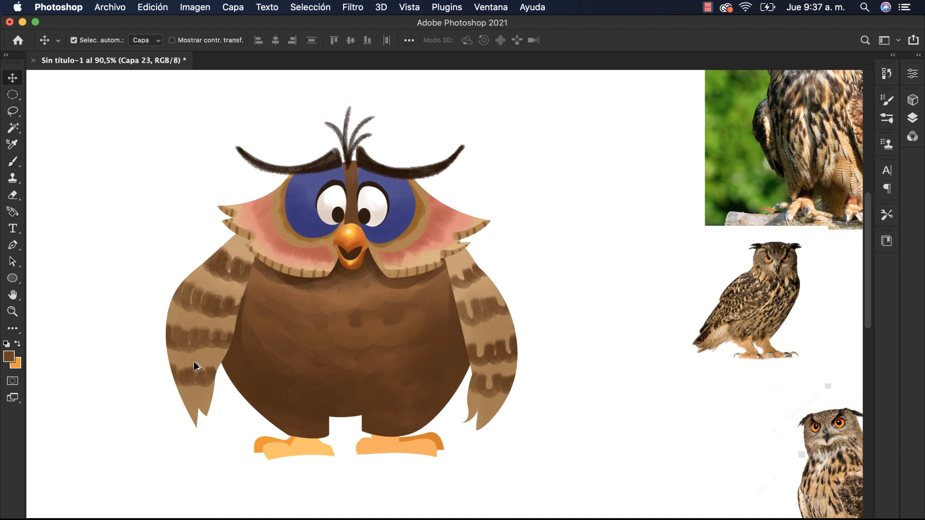
Shade the inner edge of the left-hand wing in brown on Capa 34 with 63 px and 104 px brushes.
{"action": "key", "text": "b"}
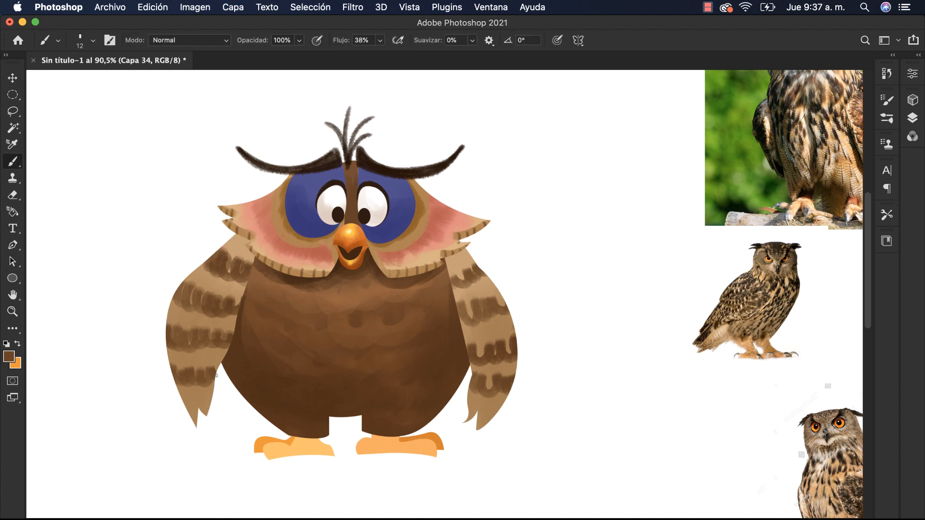
{"action": "mouse_move", "coordinate": [211, 384]}
{"action": "left_mouse_down"}
{"action": "mouse_move", "coordinate": [214, 357]}
{"action": "mouse_move", "coordinate": [211, 384]}
{"action": "left_mouse_up"}
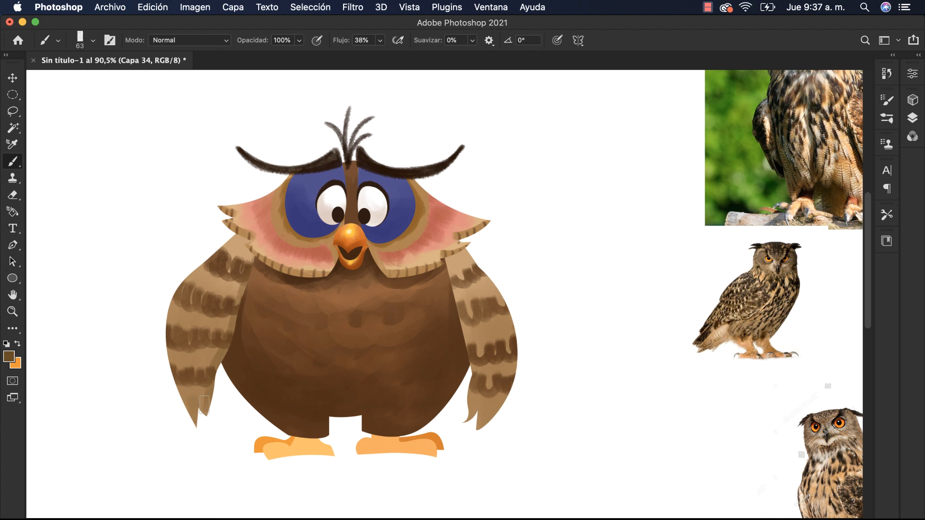
{"action": "left_click_drag", "start_coordinate": [254, 259], "coordinate": [235, 274]}
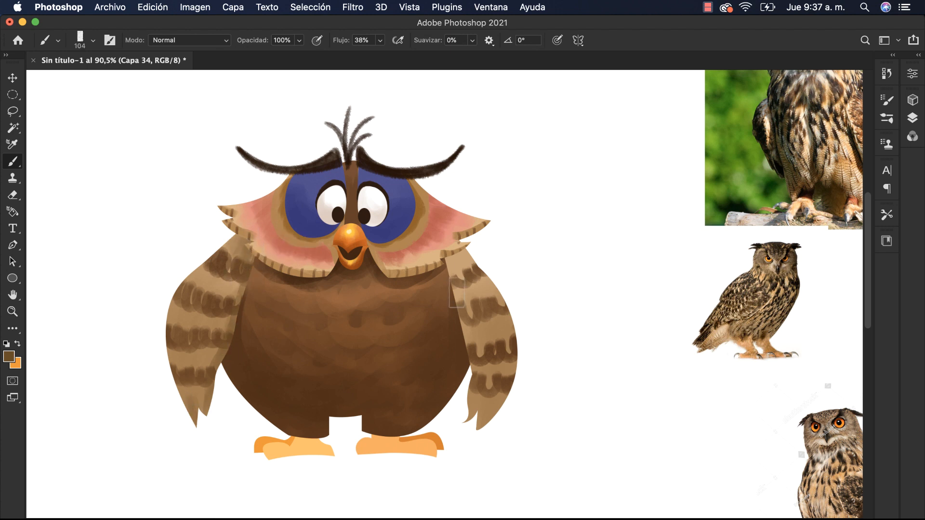
Shade the inner edge of the right-hand wing in brown on Capa 35 with the 104 px brush, then reduce the brush to 31 px.
{"action": "key", "text": "v"}
{"action": "left_click", "coordinate": [432, 282]}
{"action": "key", "text": "b"}
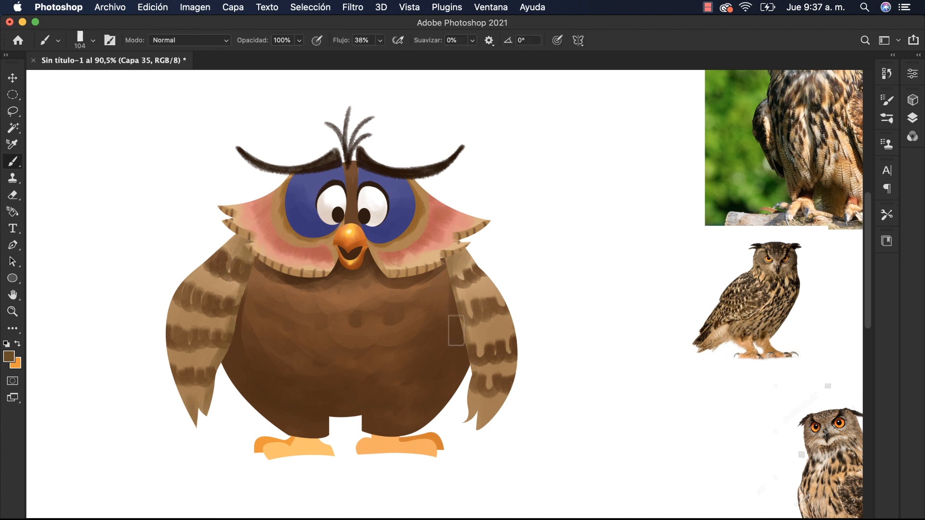
{"action": "left_click_drag", "start_coordinate": [465, 426], "coordinate": [445, 426]}
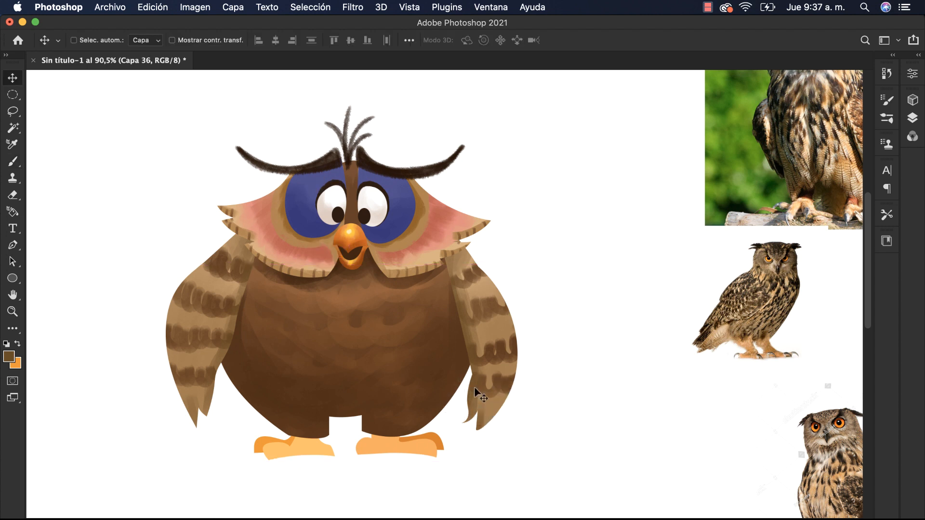
{"action": "key", "text": "b"}
{"action": "key", "text": "bracketleft"}
{"action": "key", "text": "bracketleft"}
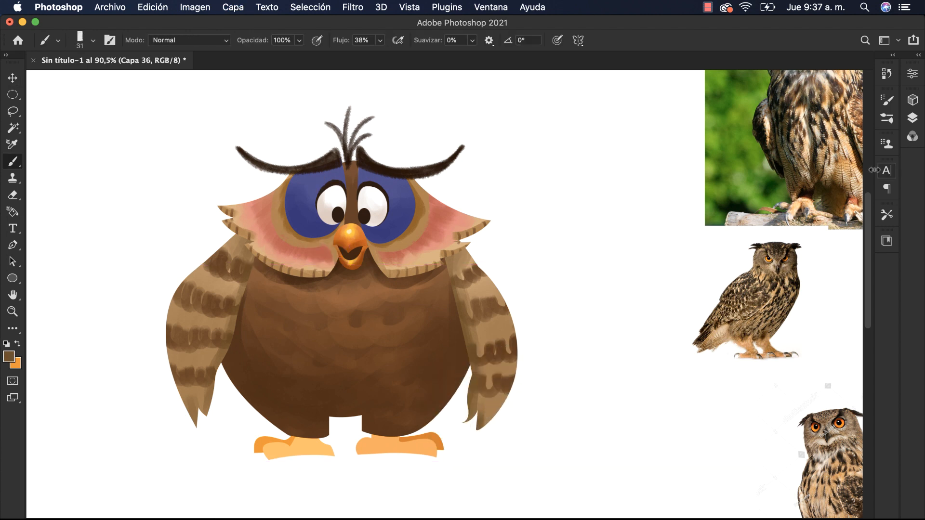
Group the right-hand wing's layers, Capa 35 to Capa 4, and name the group ala1.
{"action": "key", "text": "F7"}
{"action": "key", "text": "v"}
{"action": "scroll", "coordinate": [877, 423], "scroll_direction": "down", "scroll_amount": 5}
{"action": "left_click", "coordinate": [791, 332]}
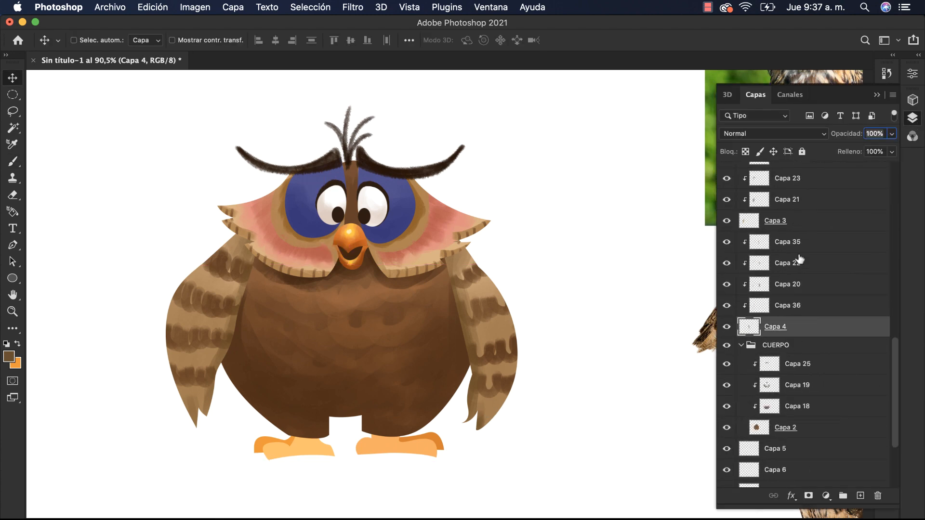
{"action": "left_click", "coordinate": [794, 242], "text": "shift"}
{"action": "key", "text": "super+g"}
{"action": "double_click", "coordinate": [780, 239]}
{"action": "type", "text": "ala"}
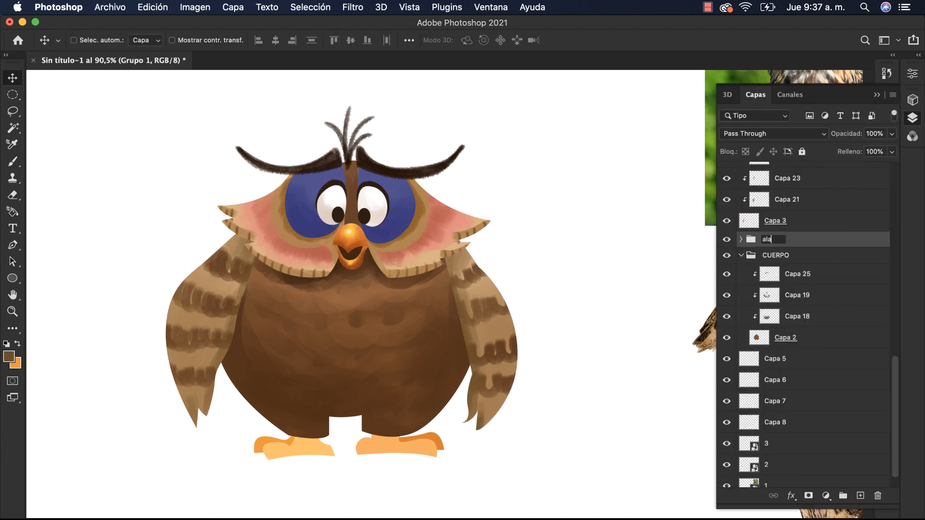
{"action": "type", "text": "1"}
{"action": "key", "text": "Return"}
Add a layer below Capa 4 in ala1 and paint a small brown feather between the wing's tips with the 13 px brush.
{"action": "left_click", "coordinate": [741, 240]}
{"action": "left_click", "coordinate": [814, 347]}
{"action": "left_click", "coordinate": [860, 496], "text": "super"}
{"action": "key", "text": "b"}
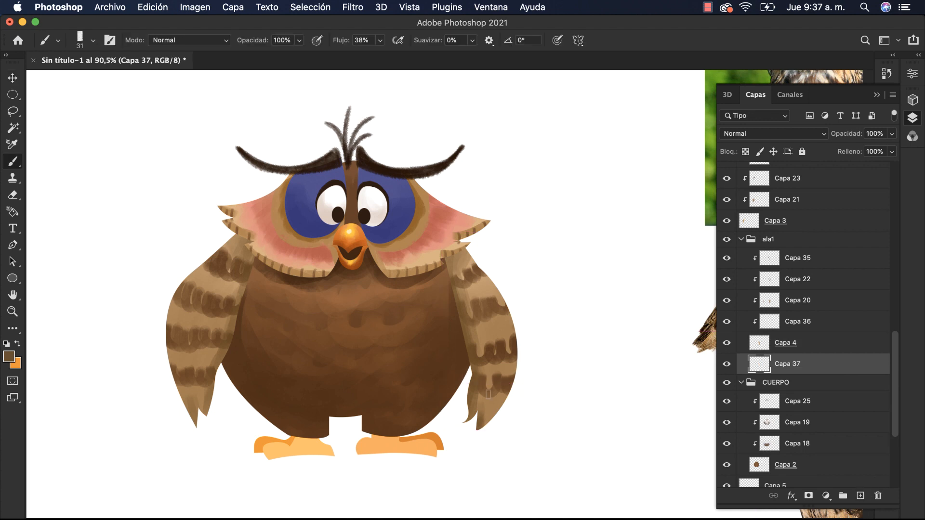
{"action": "key", "text": "F7"}
{"action": "key", "text": "bracketleft"}
{"action": "key", "text": "bracketleft"}
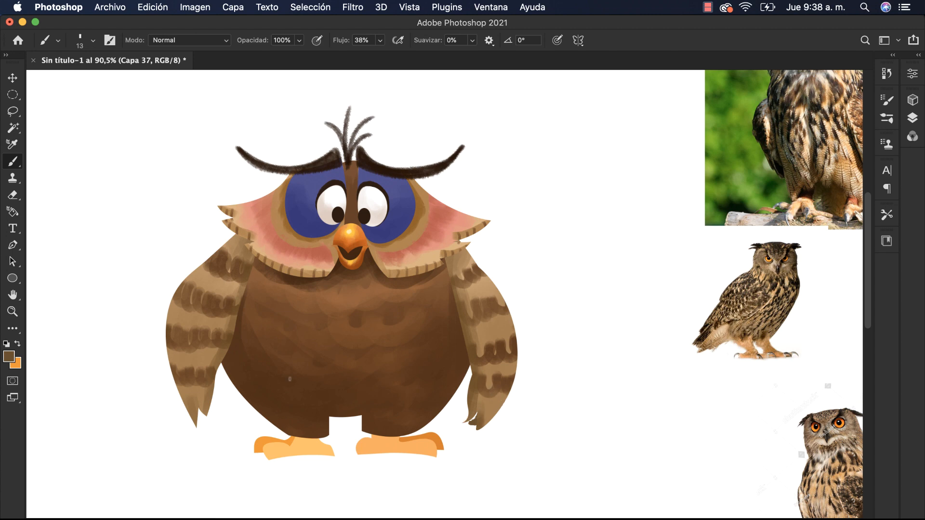
Collapse the ala1 group, group the left-hand wing's layers from Capa 34 to Capa 3, and name the group ALA2.
{"action": "left_click", "coordinate": [912, 118]}
{"action": "left_click", "coordinate": [794, 240]}
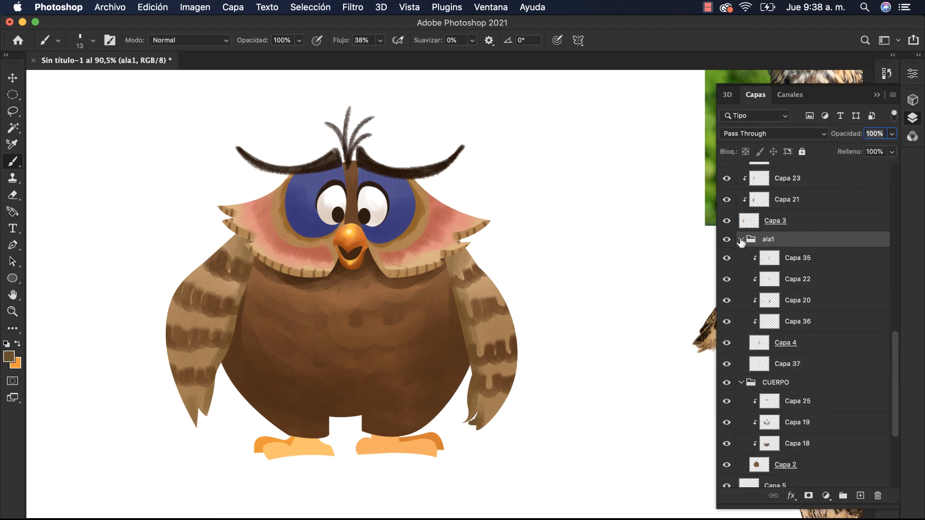
{"action": "left_click", "coordinate": [740, 239]}
{"action": "left_click", "coordinate": [795, 221]}
{"action": "scroll", "coordinate": [813, 227], "scroll_direction": "up", "scroll_amount": 3}
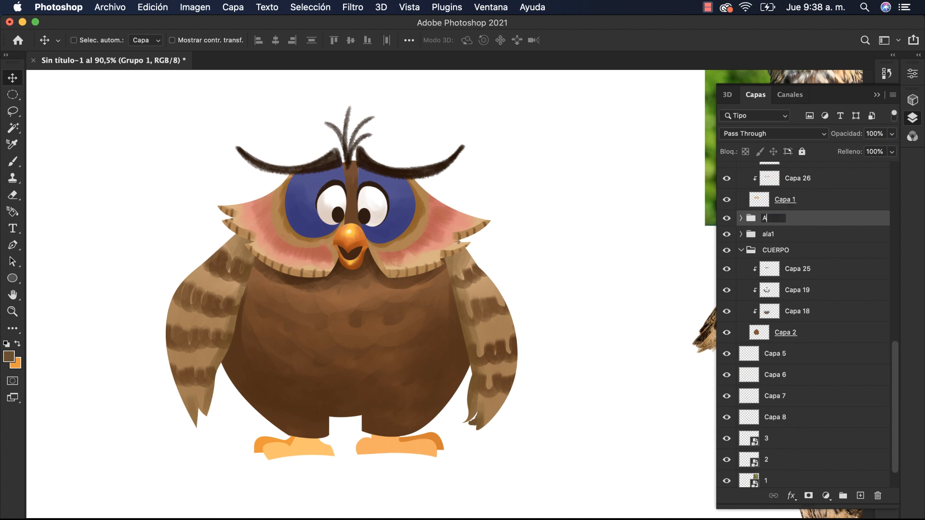
{"action": "key", "text": "Return"}
Add a layer below Capa 3 in ALA2 and paint a small brown feather between the left-hand wing's tips at 13 px.
{"action": "left_click", "coordinate": [740, 218]}
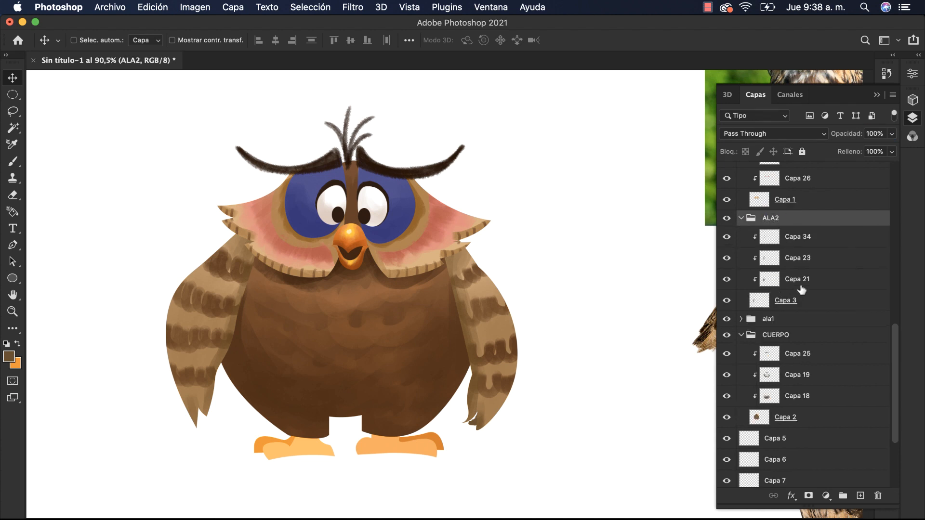
{"action": "left_click", "coordinate": [801, 288]}
{"action": "left_click", "coordinate": [803, 300]}
{"action": "left_click", "coordinate": [860, 496], "text": "super"}
{"action": "key", "text": "b"}
{"action": "left_click_drag", "start_coordinate": [204, 424], "coordinate": [198, 407]}
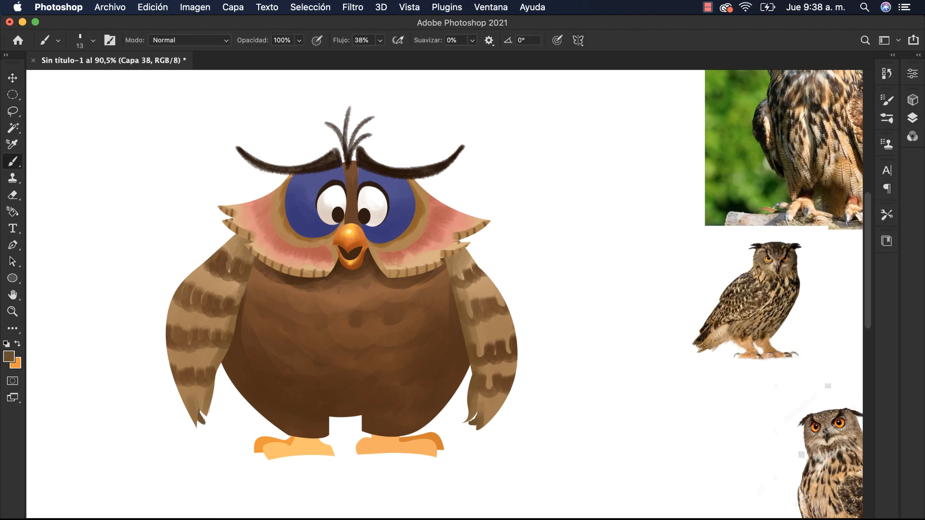
{"action": "key", "text": "v"}
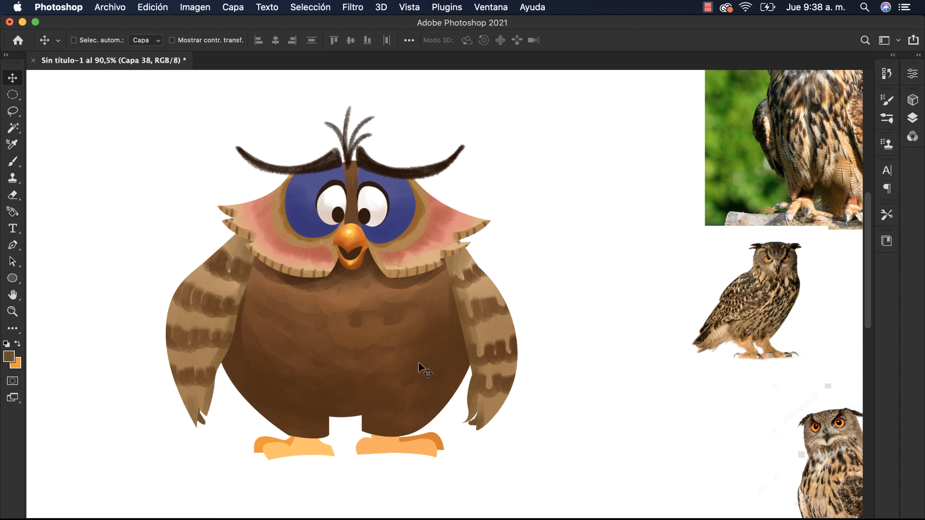
Group the right-hand foot's layers, Capa 7 and Capa 8, and name the group PATA1.
{"action": "left_click", "coordinate": [391, 437], "text": "super"}
{"action": "key", "text": "F7"}
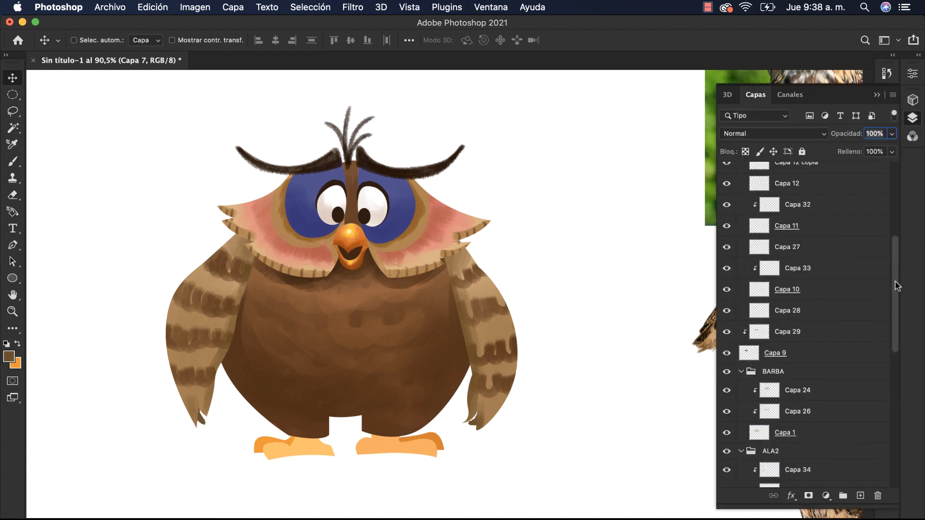
{"action": "left_click", "coordinate": [814, 391], "text": "shift"}
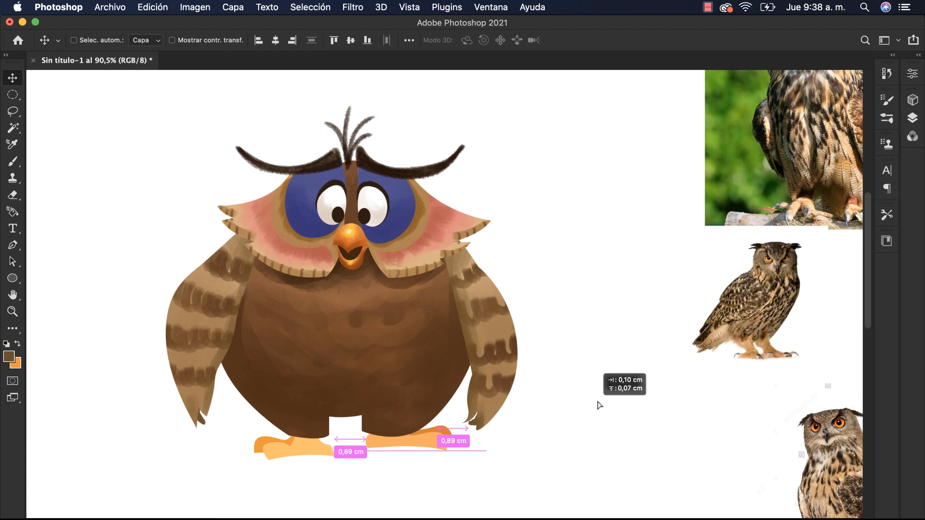
{"action": "key", "text": "super+g"}
{"action": "double_click", "coordinate": [773, 395]}
{"action": "type", "text": "PATA1"}
{"action": "key", "text": "Return"}
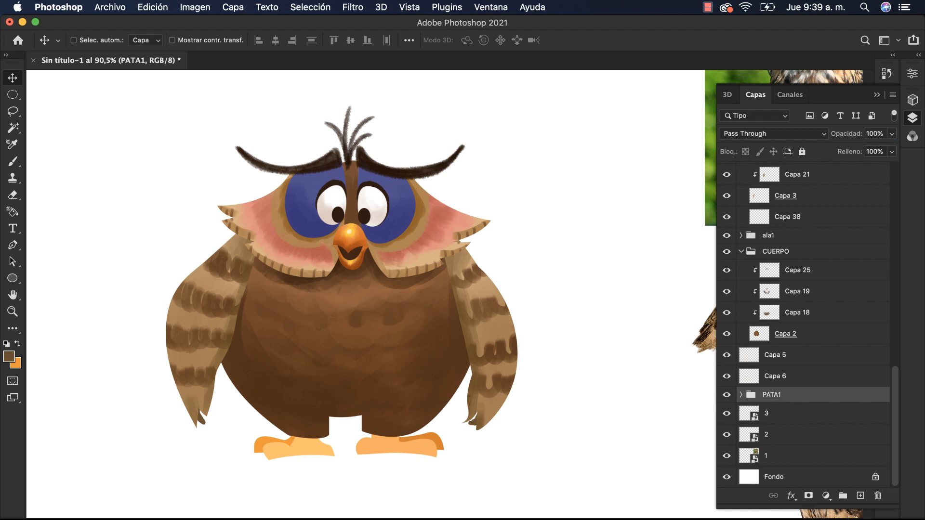
Add a layer clipped to Capa 7 and paint curved reddish-brown stripes across the right-hand foot with the 16 px brush.
{"action": "left_click", "coordinate": [742, 395]}
{"action": "left_click", "coordinate": [785, 413]}
{"action": "key", "text": "super+alt+shift+n"}
{"action": "key", "text": "b"}
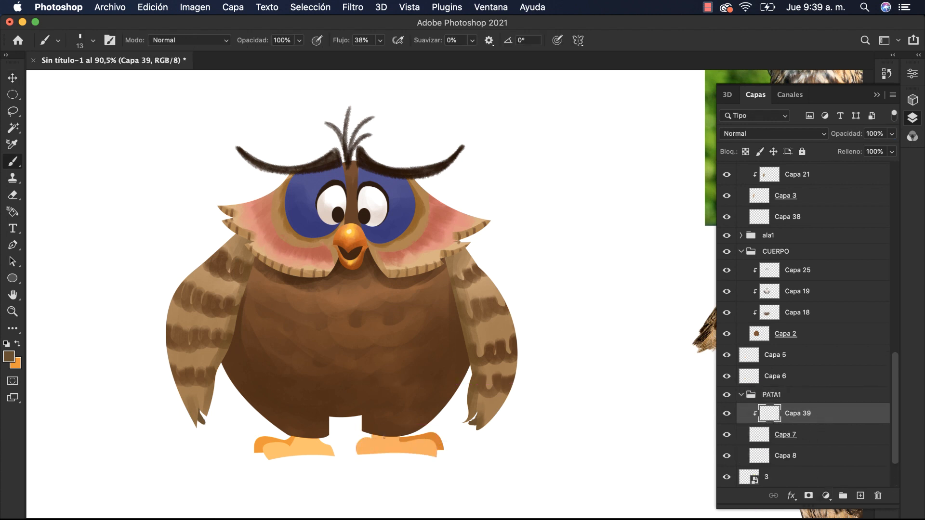
{"action": "mouse_move", "coordinate": [395, 477]}
{"action": "left_mouse_down"}
{"action": "mouse_move", "coordinate": [408, 450]}
{"action": "mouse_move", "coordinate": [381, 426]}
{"action": "mouse_move", "coordinate": [414, 455]}
{"action": "mouse_move", "coordinate": [373, 436]}
{"action": "left_mouse_up"}
{"action": "key", "text": "super+z"}
{"action": "mouse_move", "coordinate": [373, 436]}
{"action": "left_mouse_down"}
{"action": "mouse_move", "coordinate": [431, 498]}
{"action": "mouse_move", "coordinate": [362, 446]}
{"action": "left_mouse_up"}
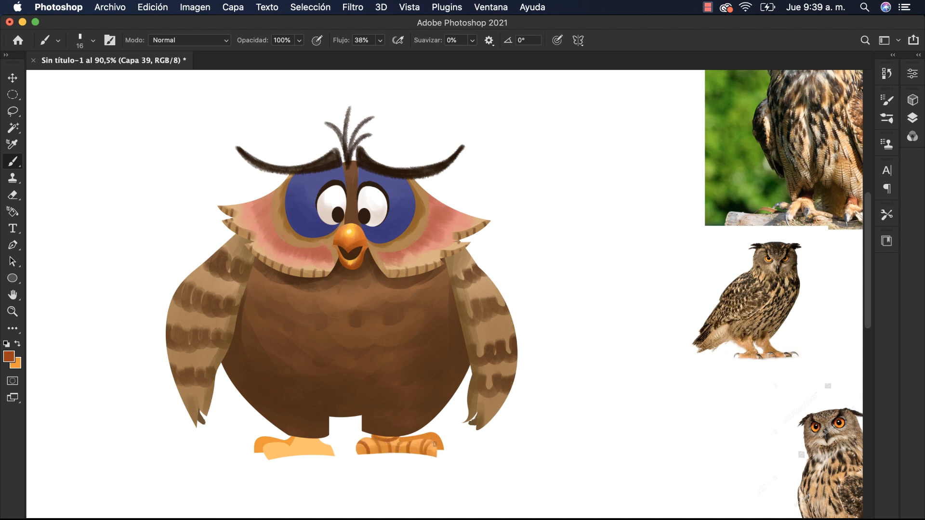
Add a layer clipped to Capa 5 and paint orange-brown stripes and shading on the left-hand foot with the 17 px brush.
{"action": "key", "text": "super+alt+shift+n"}
{"action": "left_click", "coordinate": [312, 436], "text": "alt"}
{"action": "mouse_move", "coordinate": [312, 436]}
{"action": "left_mouse_down"}
{"action": "mouse_move", "coordinate": [286, 462]}
{"action": "mouse_move", "coordinate": [281, 443]}
{"action": "mouse_move", "coordinate": [272, 472]}
{"action": "left_mouse_up"}
{"action": "left_click", "coordinate": [366, 446], "text": "alt"}
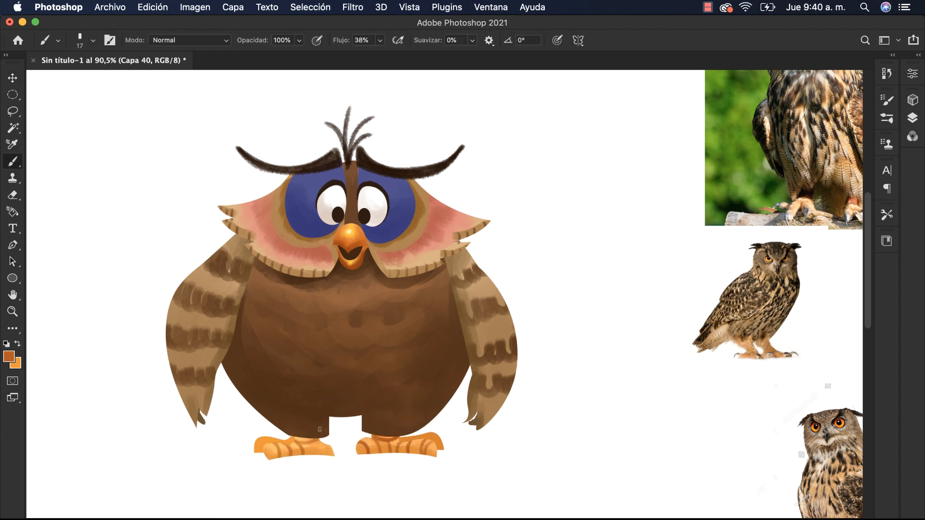
Add a layer clipped to Capa 6 and paint orange-brown stripes on the left-hand foot's rear toes.
{"action": "key", "text": "super+alt+shift+n"}
{"action": "left_click_drag", "start_coordinate": [270, 440], "coordinate": [255, 434]}
{"action": "left_click", "coordinate": [279, 452], "text": "alt"}
{"action": "left_click_drag", "start_coordinate": [265, 423], "coordinate": [264, 440]}
Add a layer clipped to Capa 8 and paint shading and stripes on the right-hand foot's rear toe.
{"action": "left_click", "coordinate": [423, 397], "text": "super"}
{"action": "key", "text": "super+alt+shift+n"}
{"action": "left_click_drag", "start_coordinate": [427, 450], "coordinate": [440, 456]}
{"action": "left_click", "coordinate": [430, 438], "text": "alt"}
{"action": "mouse_move", "coordinate": [433, 441]}
{"action": "left_mouse_down"}
{"action": "mouse_move", "coordinate": [389, 445]}
{"action": "mouse_move", "coordinate": [389, 453]}
{"action": "left_mouse_up"}
Touch up the feet and darken the lower body's shading in very dark brown on Capa 19 with the 129 px brush.
{"action": "left_click", "coordinate": [367, 446], "text": "super"}
{"action": "mouse_move", "coordinate": [386, 439]}
{"action": "left_mouse_down"}
{"action": "mouse_move", "coordinate": [411, 440]}
{"action": "mouse_move", "coordinate": [342, 410]}
{"action": "mouse_move", "coordinate": [314, 415]}
{"action": "mouse_move", "coordinate": [372, 410]}
{"action": "mouse_move", "coordinate": [281, 380]}
{"action": "mouse_move", "coordinate": [404, 385]}
{"action": "mouse_move", "coordinate": [330, 377]}
{"action": "left_mouse_up"}
{"action": "left_click", "coordinate": [304, 443], "text": "super"}
{"action": "left_click", "coordinate": [382, 424], "text": "super"}
{"action": "key", "text": "super+z"}
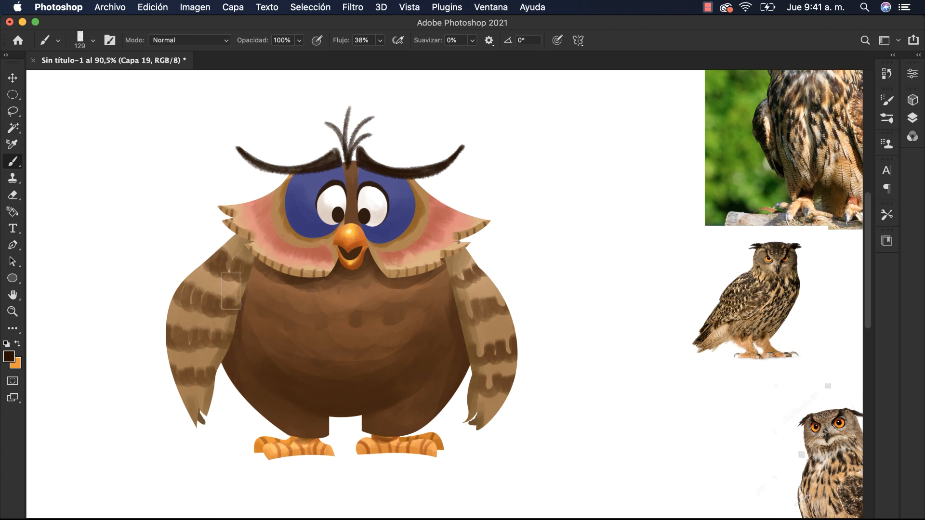
Add a layer for the eyebrows and paint brown hair strokes over both with the 19 px brush.
{"action": "key", "text": "v"}
{"action": "left_click", "coordinate": [409, 167]}
{"action": "key", "text": "b"}
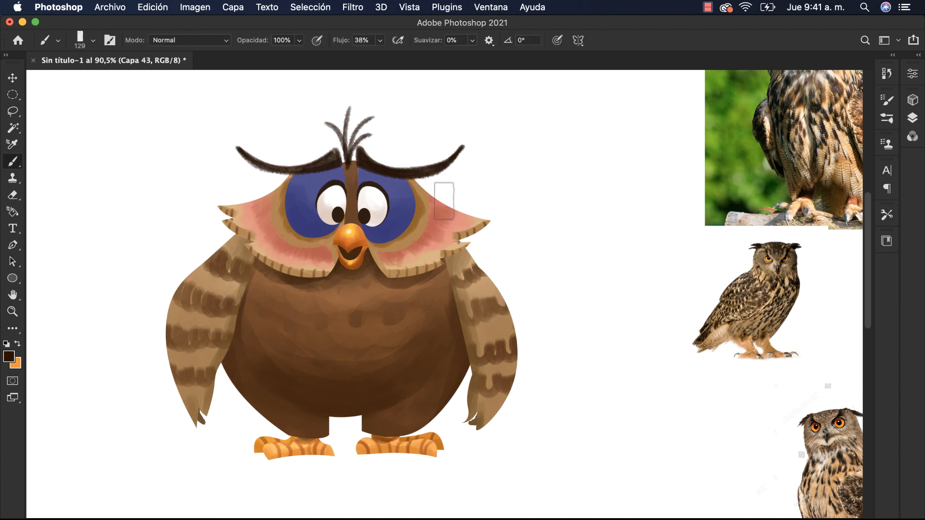
{"action": "left_click_drag", "start_coordinate": [389, 172], "coordinate": [362, 176]}
{"action": "left_click_drag", "start_coordinate": [430, 179], "coordinate": [402, 152]}
{"action": "left_click_drag", "start_coordinate": [366, 156], "coordinate": [358, 156]}
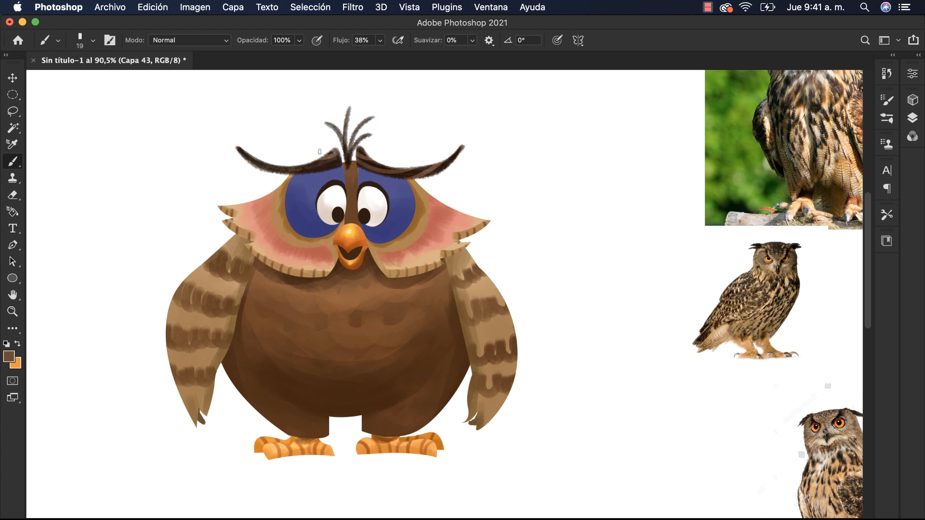
{"action": "left_click", "coordinate": [322, 163], "text": "alt"}
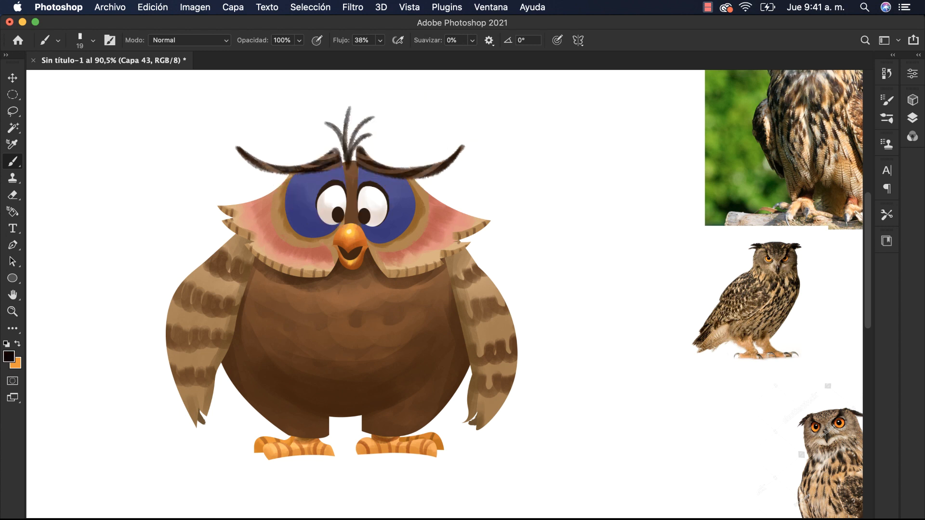
Duplicate the head crest's layer, Capa 17, and merge the copy with the original to darken the feathers.
{"action": "key", "text": "v"}
{"action": "left_click", "coordinate": [348, 153], "text": "super"}
{"action": "key", "text": "super+j"}
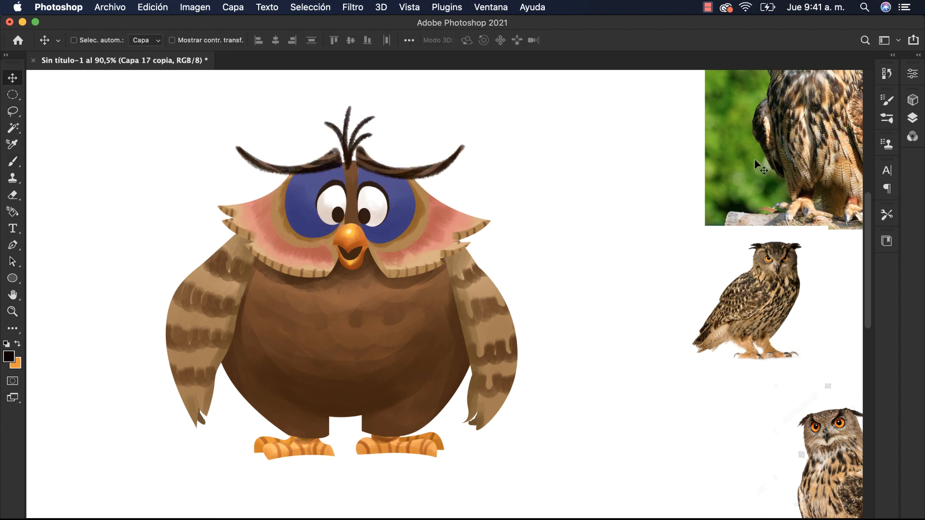
{"action": "left_click", "coordinate": [912, 118]}
{"action": "left_click_drag", "start_coordinate": [895, 344], "coordinate": [907, 163]}
{"action": "left_click", "coordinate": [833, 212], "text": "shift"}
{"action": "key", "text": "super+e"}
Collapse the PATA1 group, group the left-hand foot's layers from Capa 40 to Capa 6, and name the group PATA2.
{"action": "left_click", "coordinate": [877, 95]}
{"action": "left_click", "coordinate": [912, 119]}
{"action": "left_click_drag", "start_coordinate": [894, 217], "coordinate": [877, 484]}
{"action": "left_click", "coordinate": [857, 456]}
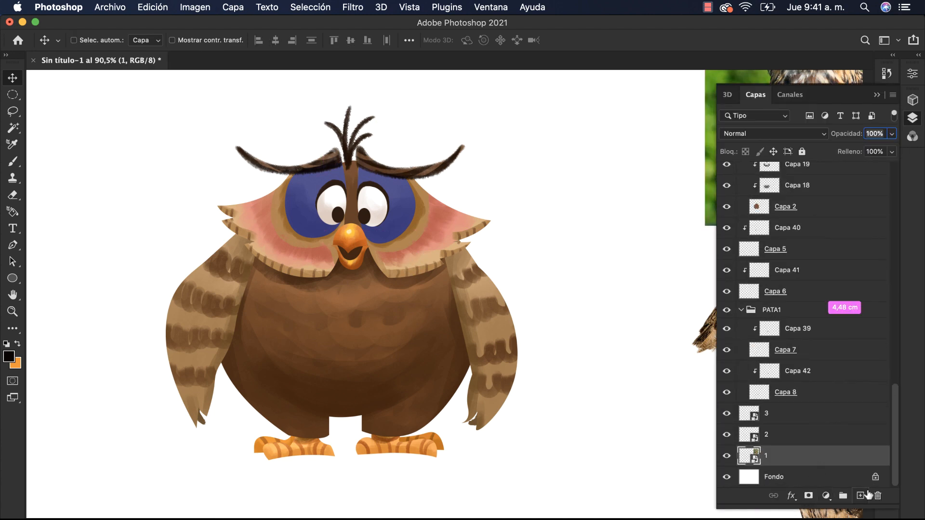
{"action": "left_click", "coordinate": [740, 309]}
{"action": "left_click", "coordinate": [814, 378]}
{"action": "left_click", "coordinate": [819, 355], "text": "shift"}
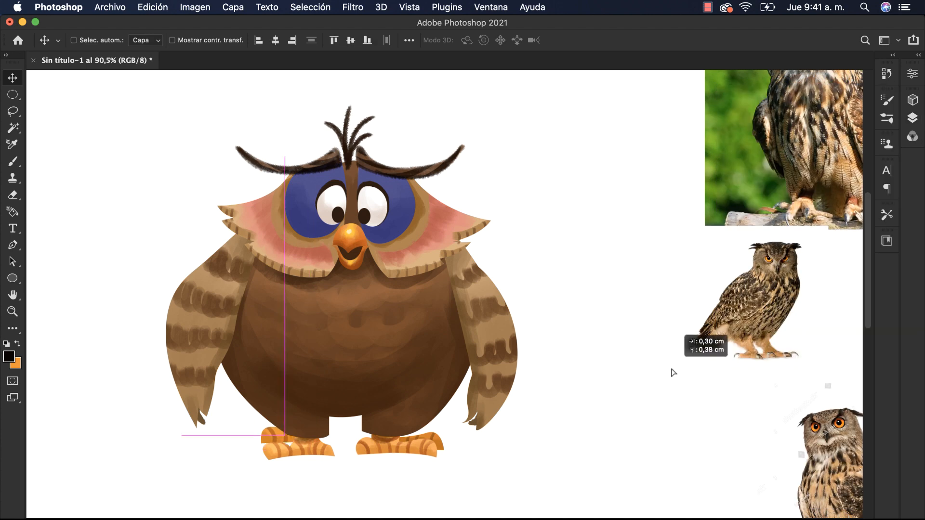
{"action": "left_click", "coordinate": [912, 118]}
{"action": "left_click", "coordinate": [805, 335], "text": "super"}
{"action": "left_click", "coordinate": [805, 316], "text": "super"}
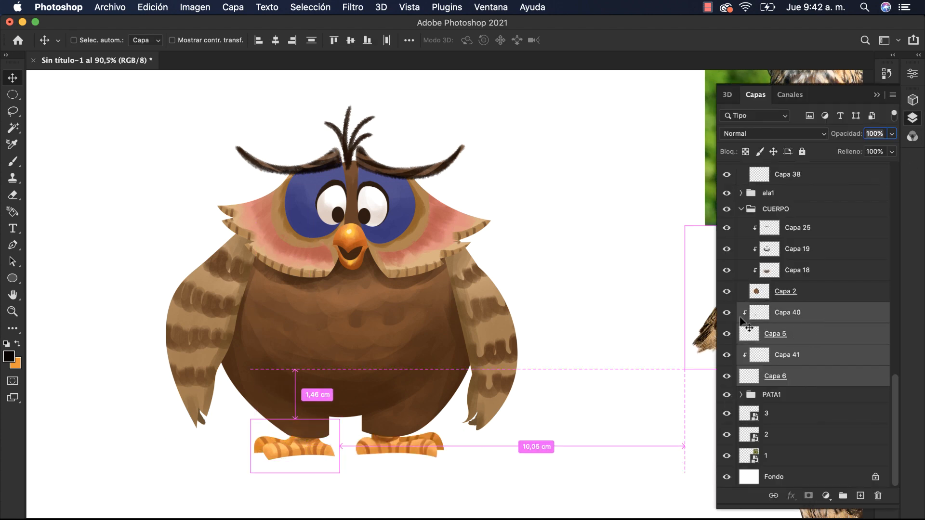
{"action": "key", "text": "super+g"}
{"action": "left_click", "coordinate": [913, 118]}
{"action": "double_click", "coordinate": [773, 379]}
{"action": "type", "text": "PATA2"}
{"action": "key", "text": "Return"}
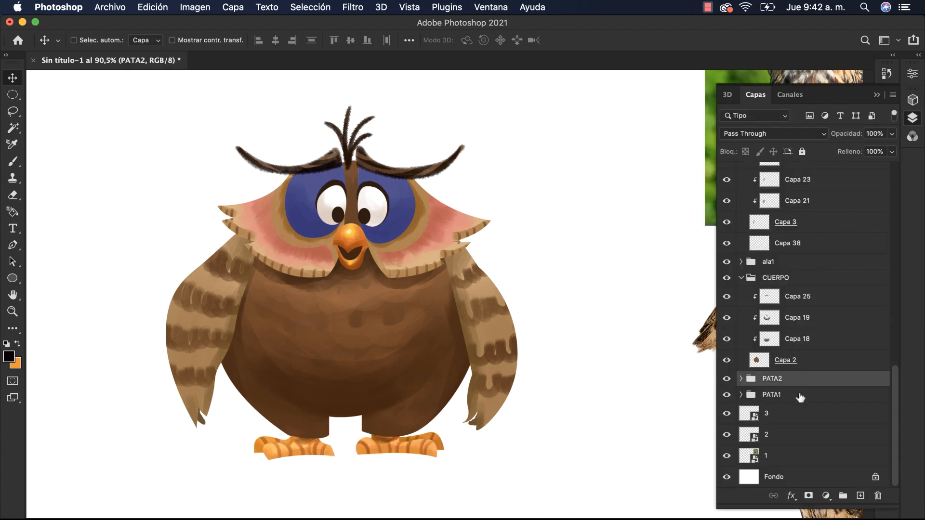
Add a layer below the PATA1 group and paint a wide grey ground shadow beneath the owl's feet.
{"action": "left_click", "coordinate": [800, 395]}
{"action": "left_click", "coordinate": [860, 496], "text": "super"}
{"action": "key", "text": "b"}
{"action": "mouse_move", "coordinate": [350, 423]}
{"action": "left_mouse_down"}
{"action": "mouse_move", "coordinate": [399, 404]}
{"action": "mouse_move", "coordinate": [374, 397]}
{"action": "left_mouse_up"}
{"action": "mouse_move", "coordinate": [250, 455]}
{"action": "left_mouse_down"}
{"action": "mouse_move", "coordinate": [394, 456]}
{"action": "mouse_move", "coordinate": [260, 467]}
{"action": "mouse_move", "coordinate": [471, 456]}
{"action": "mouse_move", "coordinate": [334, 458]}
{"action": "mouse_move", "coordinate": [456, 466]}
{"action": "mouse_move", "coordinate": [208, 463]}
{"action": "mouse_move", "coordinate": [470, 460]}
{"action": "mouse_move", "coordinate": [166, 465]}
{"action": "left_mouse_up"}
Fade the outer edges of the ground shadow on Capa 44 with a large soft eraser.
{"action": "key", "text": "e"}
{"action": "left_click_drag", "start_coordinate": [270, 423], "coordinate": [289, 423]}
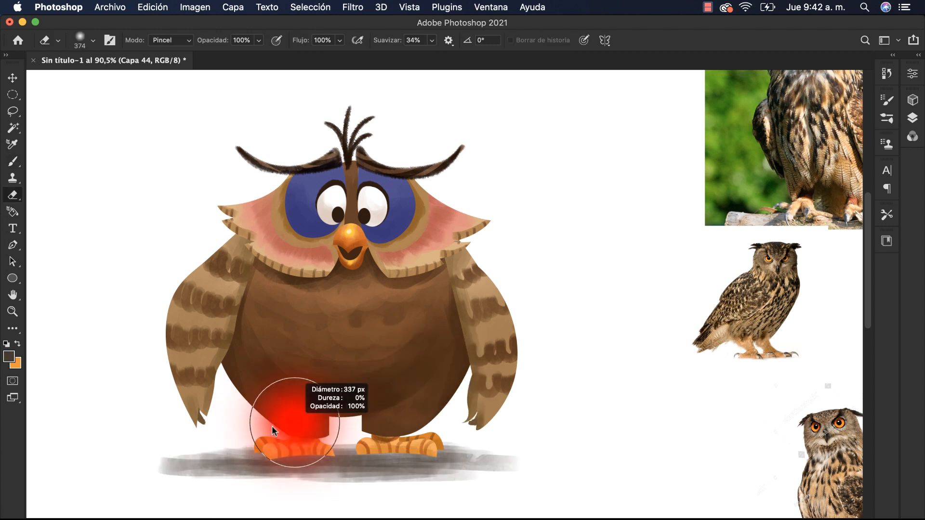
{"action": "mouse_move", "coordinate": [150, 450]}
{"action": "left_mouse_down"}
{"action": "mouse_move", "coordinate": [226, 423]}
{"action": "mouse_move", "coordinate": [207, 470]}
{"action": "left_mouse_up"}
{"action": "left_click_drag", "start_coordinate": [391, 500], "coordinate": [570, 472]}
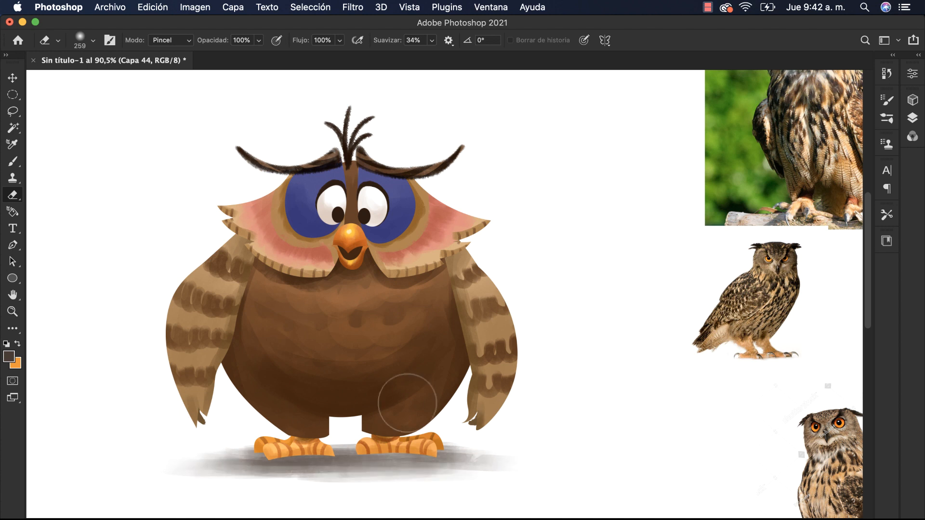
Soften the remaining outer edges of the ground shadow with the eraser and lower the opacity of Capa 44.
{"action": "left_click_drag", "start_coordinate": [464, 488], "coordinate": [198, 492]}
{"action": "key", "text": "super+z"}
{"action": "mouse_move", "coordinate": [381, 492]}
{"action": "left_mouse_down"}
{"action": "mouse_move", "coordinate": [175, 486]}
{"action": "mouse_move", "coordinate": [606, 450]}
{"action": "left_mouse_up"}
{"action": "left_click_drag", "start_coordinate": [412, 425], "coordinate": [308, 416]}
{"action": "left_click", "coordinate": [912, 118]}
{"action": "left_click_drag", "start_coordinate": [892, 134], "coordinate": [847, 152]}
Add a new layer above Capa 44 and try painting a darker contact shadow beneath the owl's feet.
{"action": "key", "text": "alt+shift+super+n"}
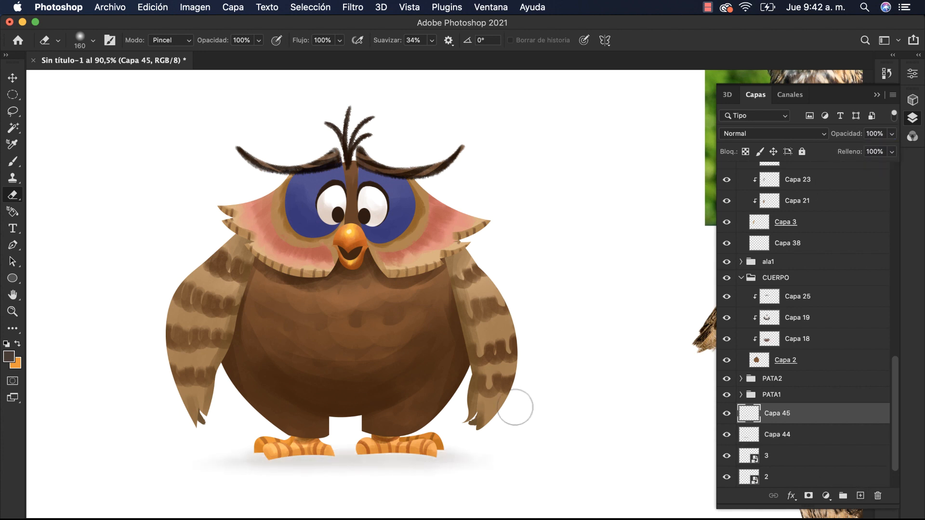
{"action": "key", "text": "b"}
{"action": "left_click", "coordinate": [340, 450]}
{"action": "key", "text": "super+z"}
{"action": "key", "text": "["}
{"action": "key", "text": "["}
{"action": "left_click_drag", "start_coordinate": [334, 432], "coordinate": [368, 435]}
{"action": "key", "text": "super+z"}
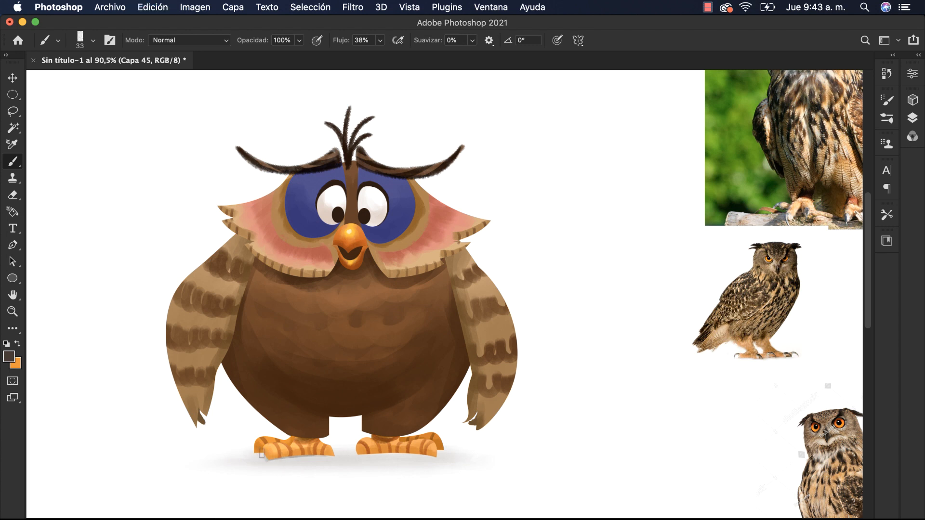
{"action": "key", "text": "super+z"}
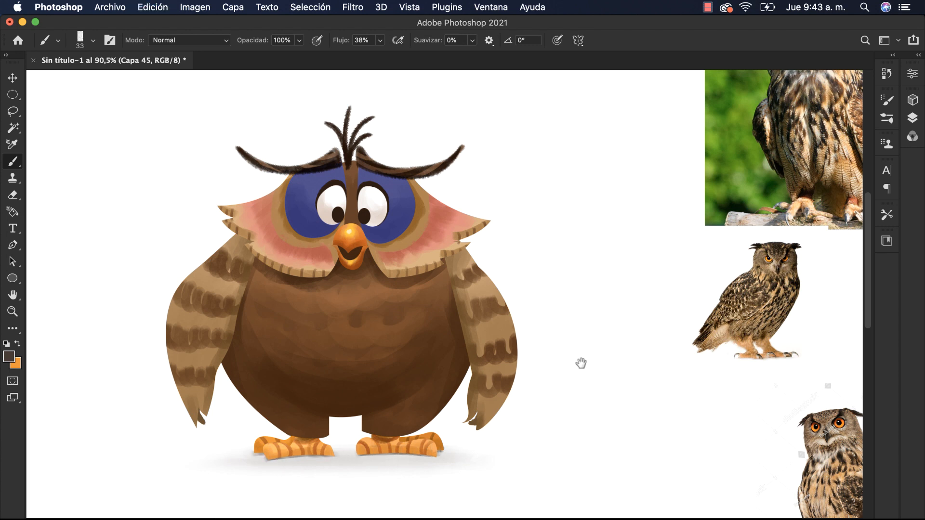
Add a layer clipped to the right-hand wing and place it above Capa 35 in the ala1 group.
{"action": "key", "text": "v"}
{"action": "left_click", "coordinate": [483, 304], "text": "super"}
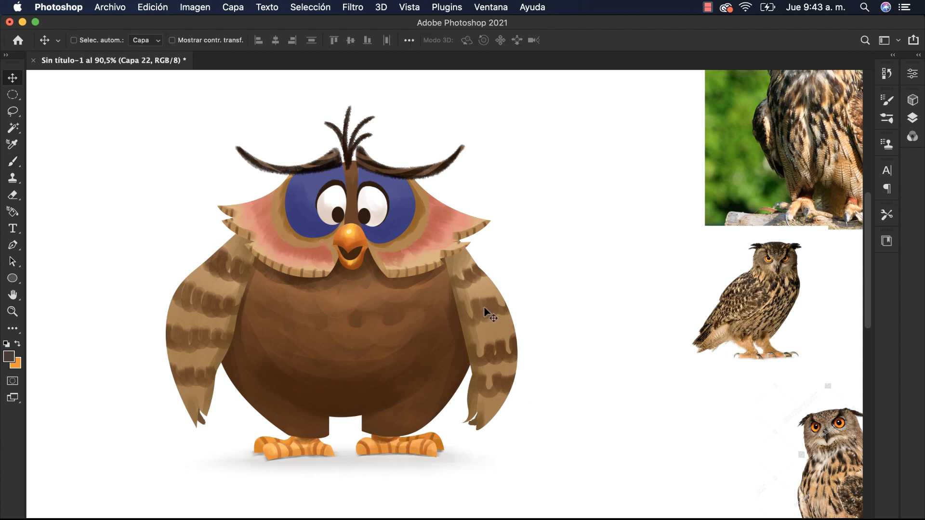
{"action": "key", "text": "alt+shift+super+n"}
{"action": "key", "text": "alt+super+g"}
{"action": "key", "text": "b"}
{"action": "key", "text": "super+z"}
{"action": "left_click", "coordinate": [913, 119]}
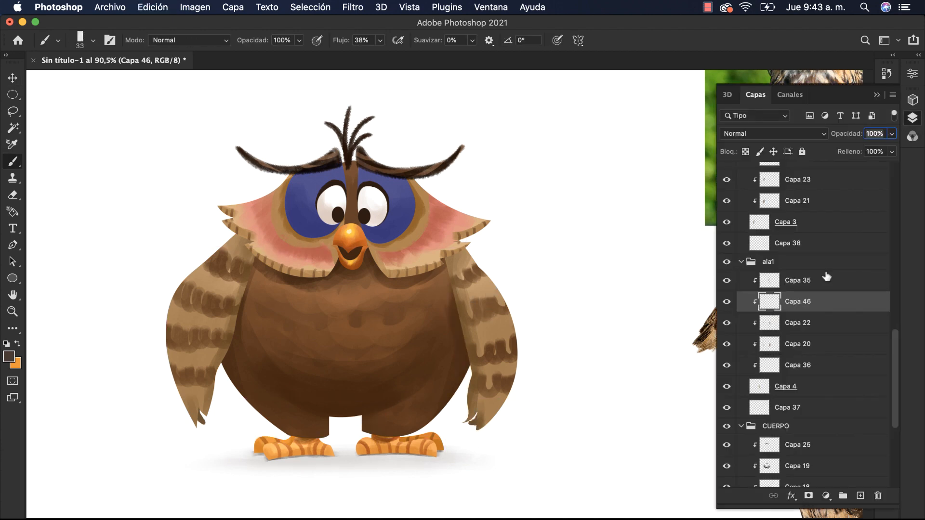
{"action": "key", "text": "Return"}
{"action": "left_click_drag", "start_coordinate": [813, 298], "coordinate": [812, 272]}
Pick a light peach colour and brush a soft highlight over the upper part of the right-hand wing.
{"action": "left_click", "coordinate": [485, 287], "text": "alt"}
{"action": "left_click_drag", "start_coordinate": [491, 286], "coordinate": [488, 267]}
{"action": "mouse_move", "coordinate": [490, 272]}
{"action": "left_mouse_down"}
{"action": "mouse_move", "coordinate": [514, 274]}
{"action": "mouse_move", "coordinate": [486, 285]}
{"action": "left_mouse_up"}
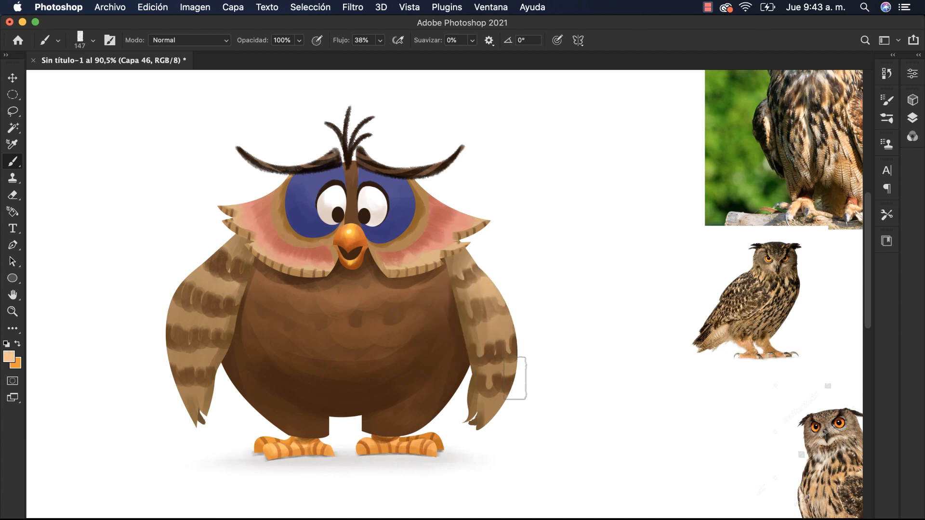
Add a clipped layer above Capa 23 in the ALA2 group for the left-hand wing's highlight.
{"action": "left_click", "coordinate": [209, 254], "text": "super"}
{"action": "key", "text": "super+j"}
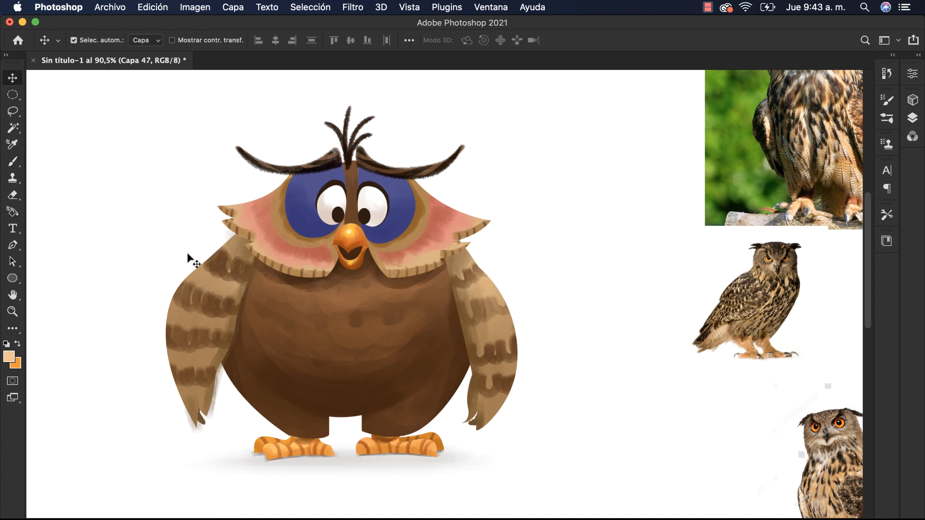
{"action": "key", "text": "super+z"}
{"action": "left_click", "coordinate": [912, 118]}
{"action": "scroll", "coordinate": [872, 332], "scroll_direction": "up", "scroll_amount": 3}
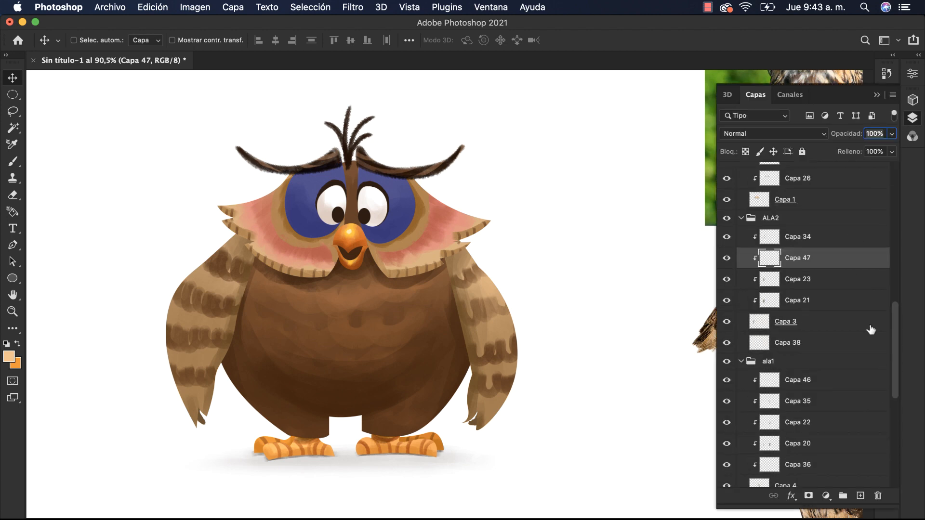
{"action": "left_click", "coordinate": [847, 218]}
{"action": "left_click_drag", "start_coordinate": [520, 273], "coordinate": [488, 250]}
{"action": "key", "text": "super+z"}
Add a clipped layer above Capa 34 in the ALA2 group and paint light peach highlights on the left-hand wing.
{"action": "left_click", "coordinate": [912, 118]}
{"action": "left_click", "coordinate": [848, 237]}
{"action": "left_click", "coordinate": [860, 495]}
{"action": "key", "text": "alt+super+g"}
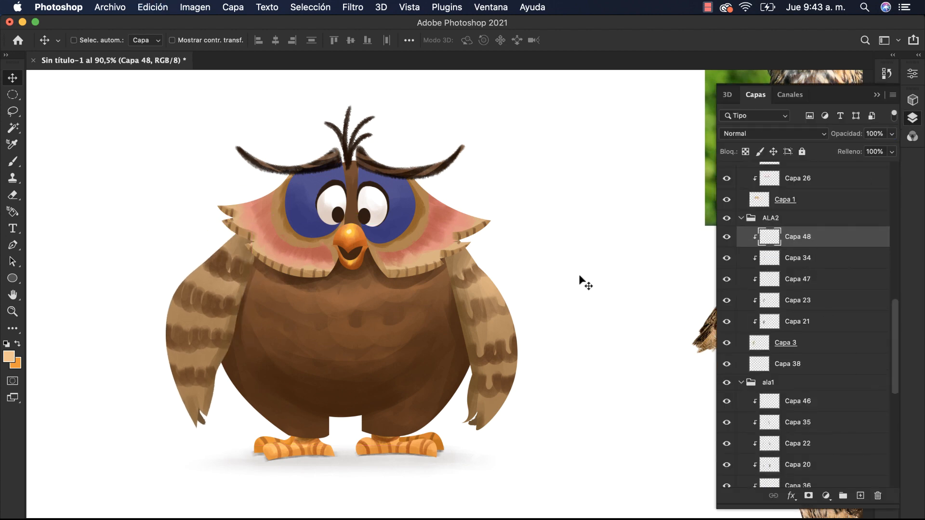
{"action": "key", "text": "b"}
{"action": "mouse_move", "coordinate": [195, 293]}
{"action": "left_mouse_down"}
{"action": "mouse_move", "coordinate": [234, 238]}
{"action": "mouse_move", "coordinate": [219, 337]}
{"action": "left_mouse_up"}
Select the ALA2 group and adjust the left-hand wing with Free Transform.
{"action": "key", "text": "v"}
{"action": "left_click", "coordinate": [912, 118]}
{"action": "left_click", "coordinate": [767, 218]}
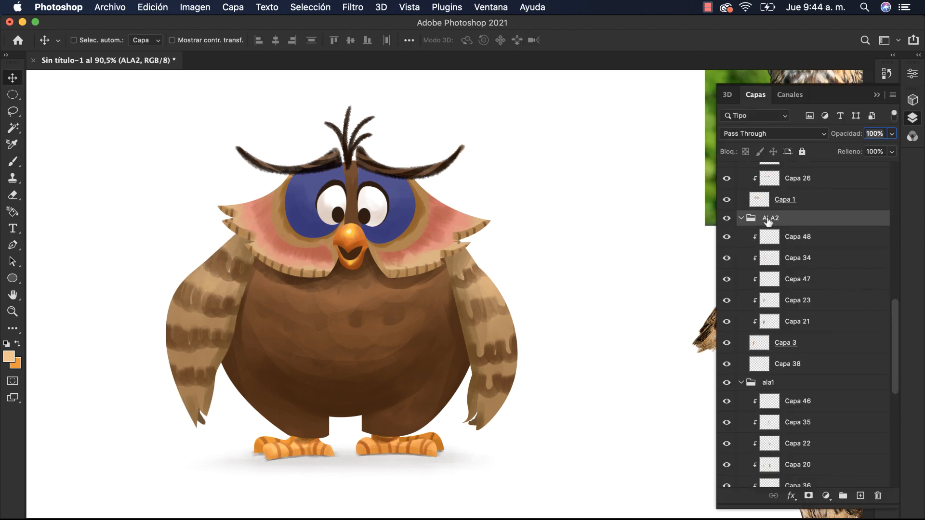
{"action": "key", "text": "super+t"}
{"action": "left_click_drag", "start_coordinate": [263, 225], "coordinate": [343, 283]}
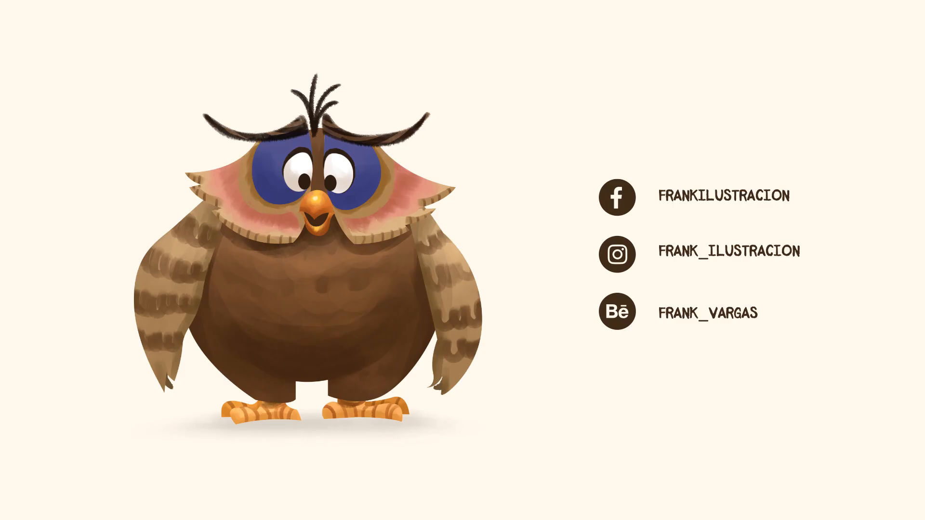